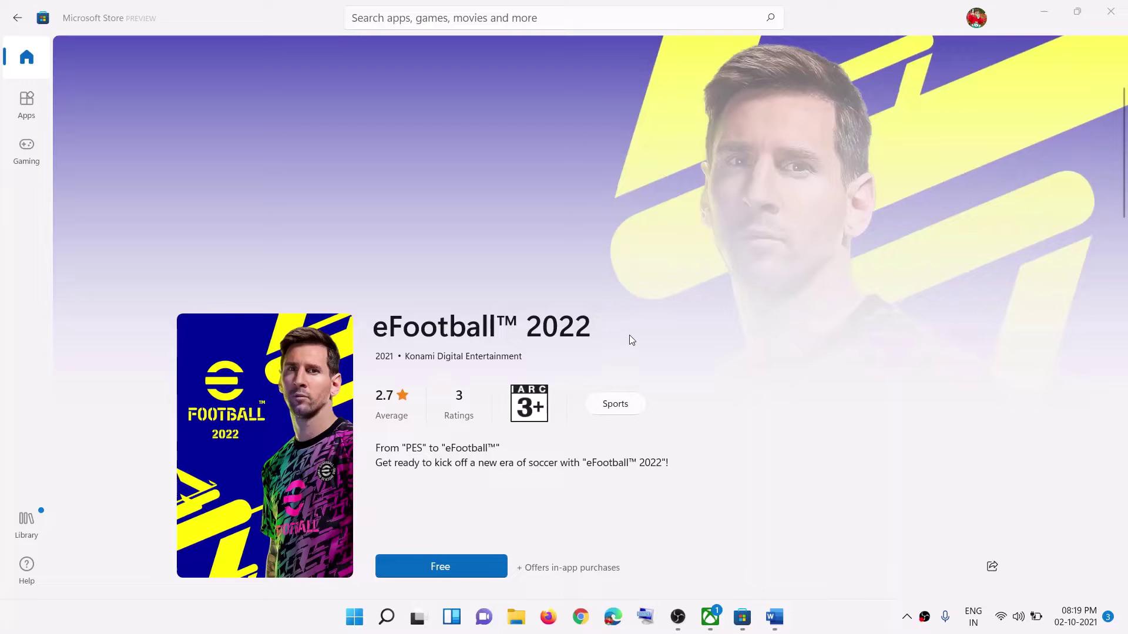
- Switch to the Word notes and highlight the sign-out and sign-in instruction of Step 1, leaving the Store in view
click(775, 617)
drag(215, 387, 546, 389)
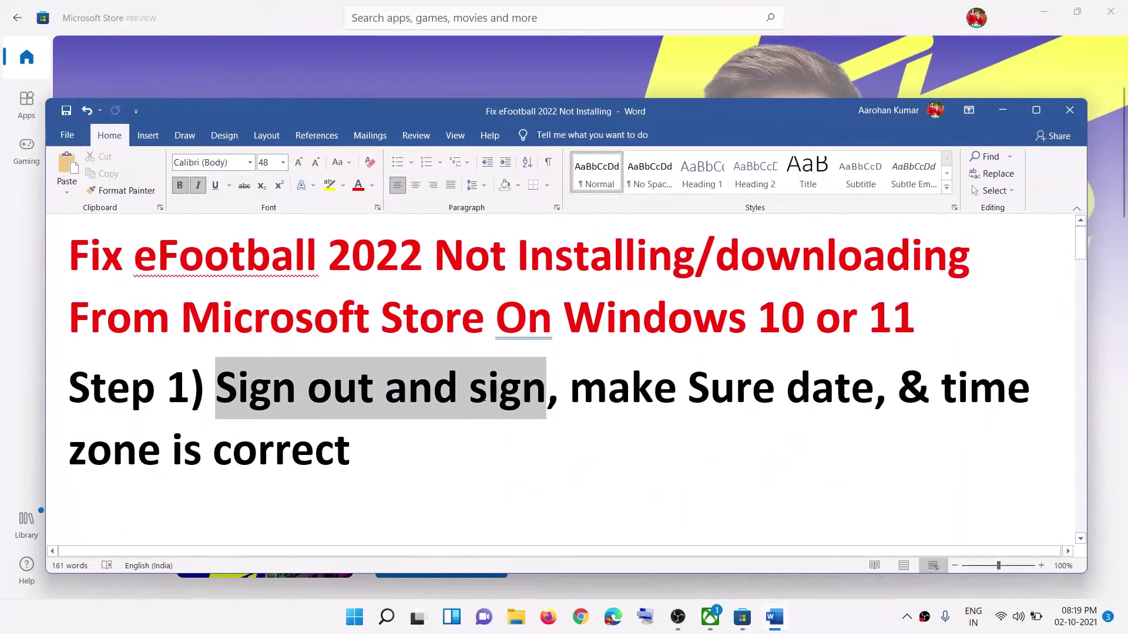
click(1003, 110)
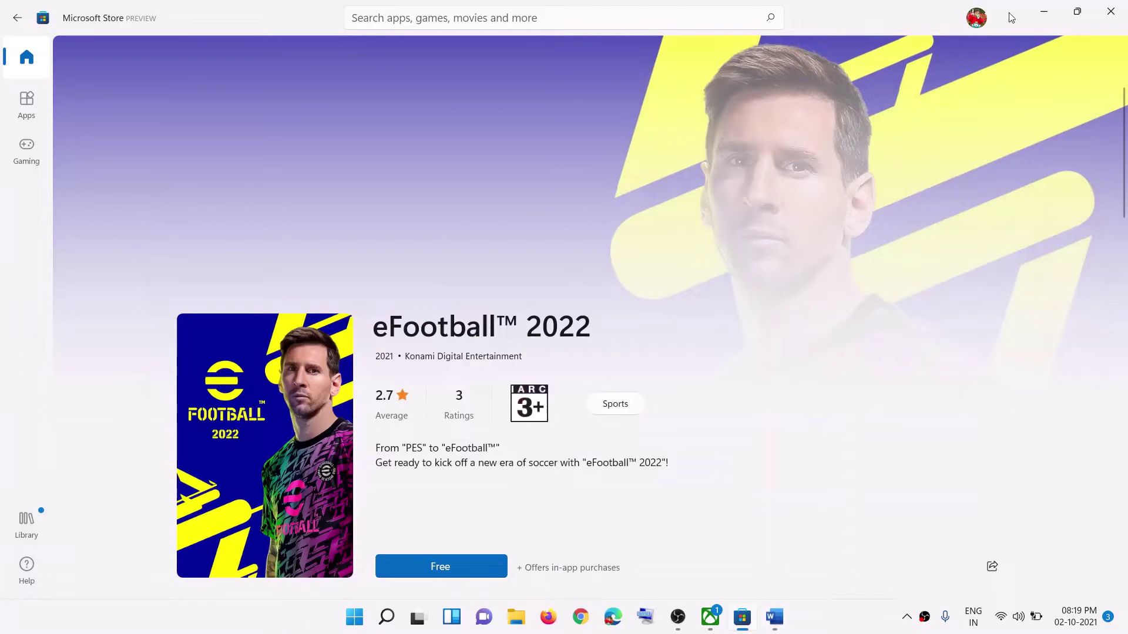
- Sign out of Microsoft Store and sign back in with the same Microsoft account, verifying with the account PIN
click(977, 20)
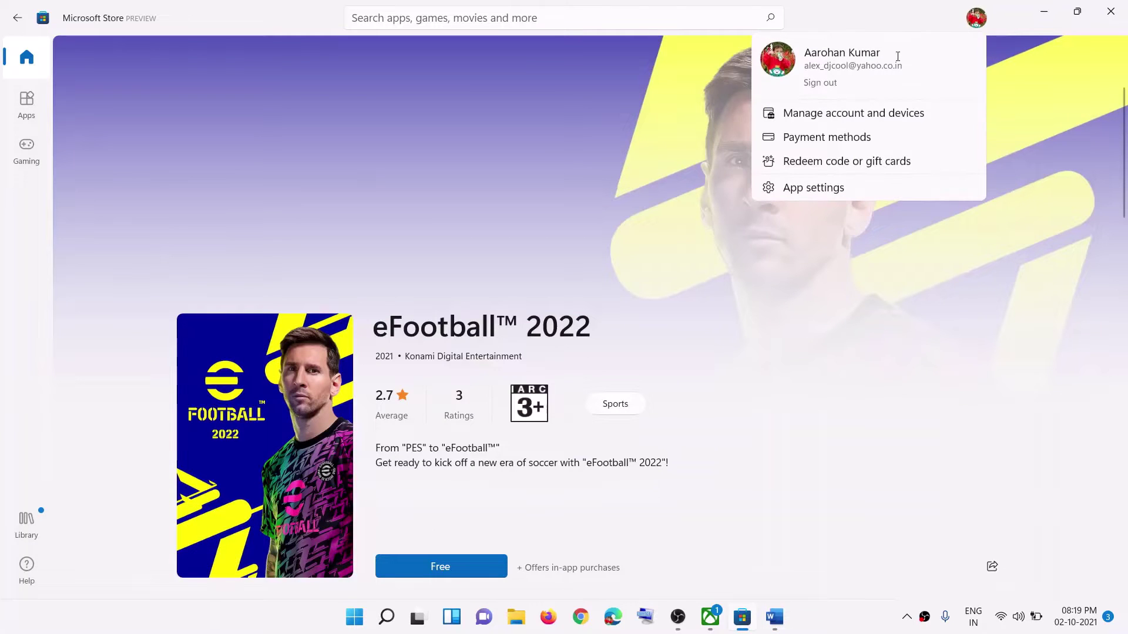
click(831, 84)
click(825, 46)
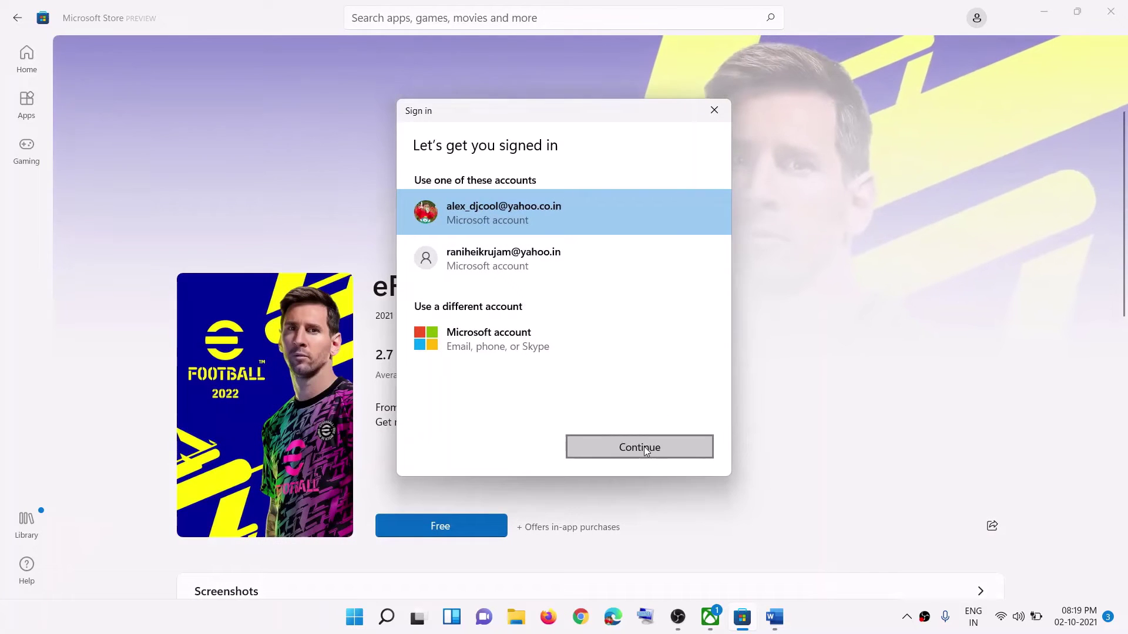
click(645, 447)
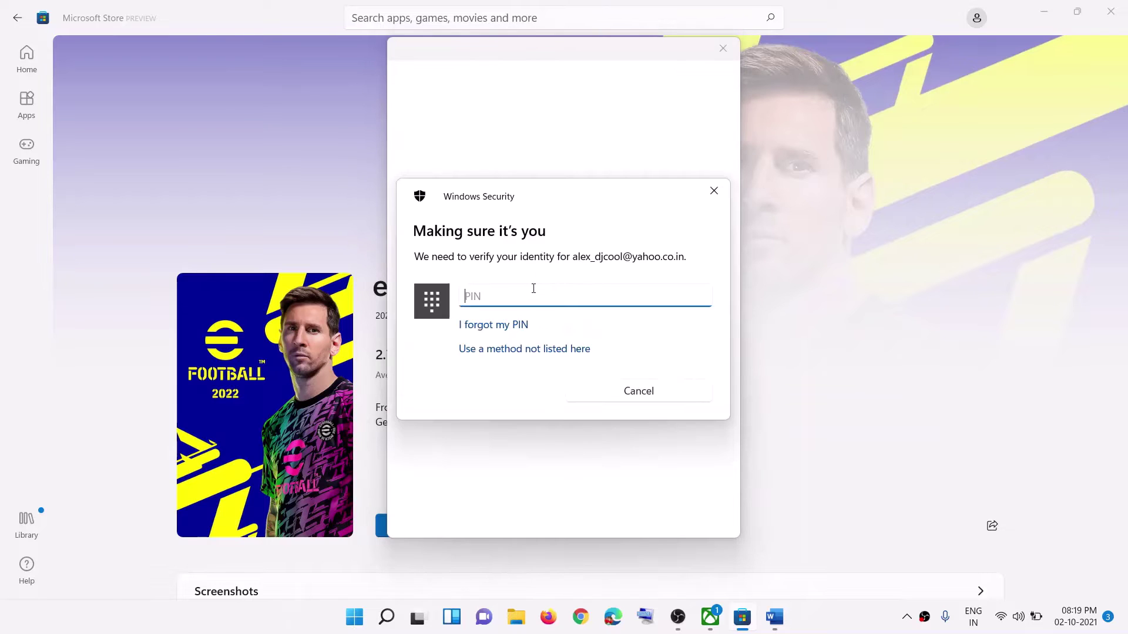
text(••••)
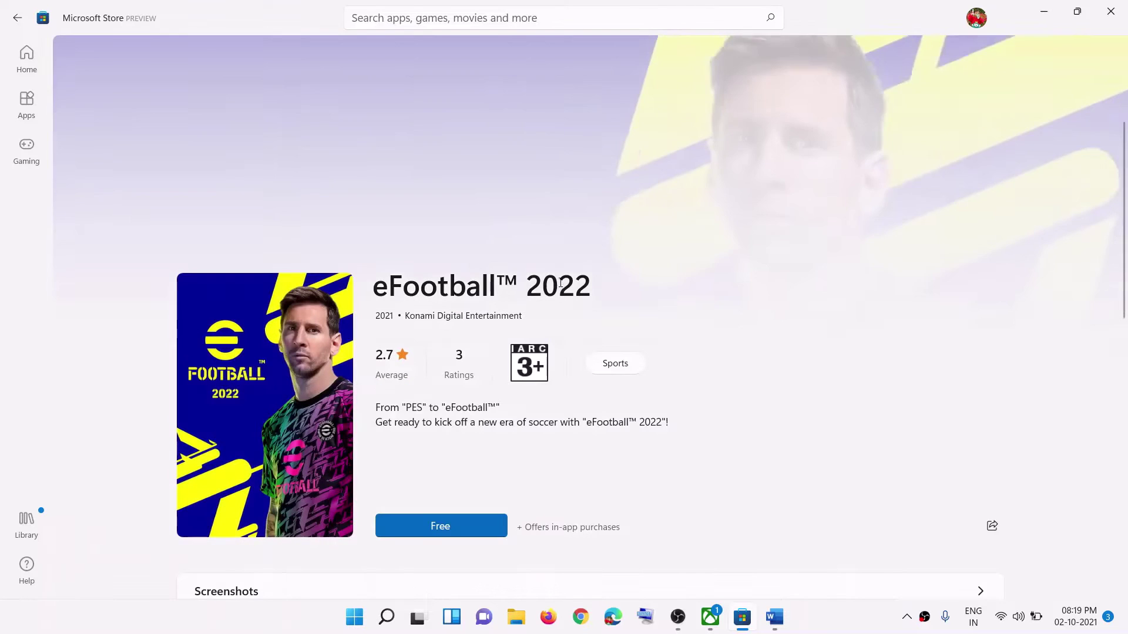
- Return to the Word notes and highlight the Step 1 instruction on checking the date and time zone
mouse_move(776, 627)
click(773, 532)
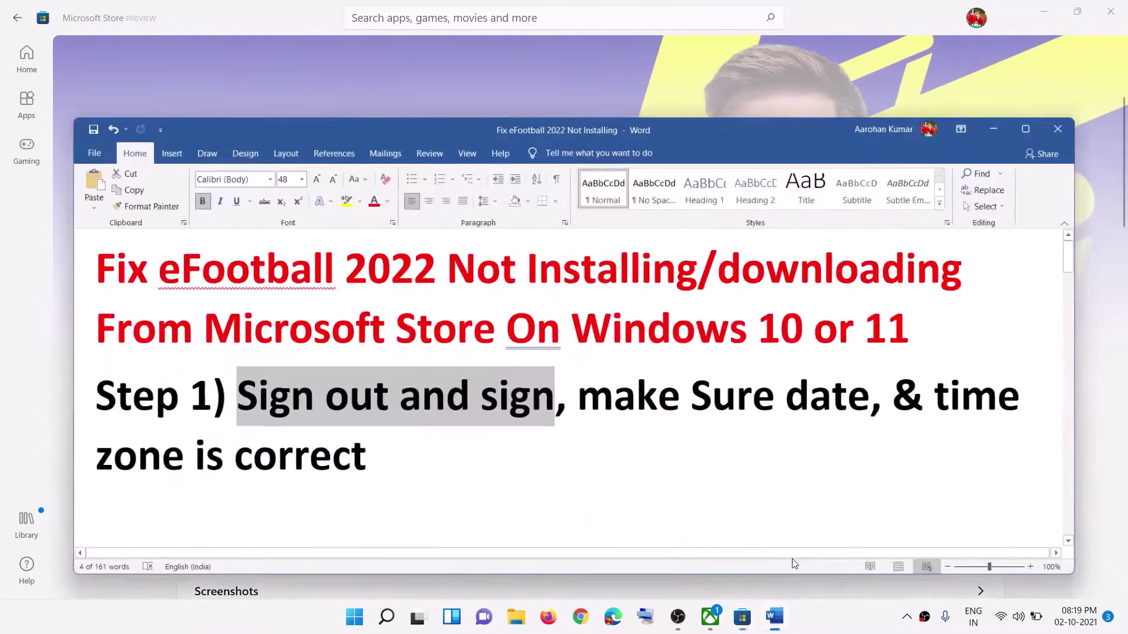
click(608, 391)
drag(690, 399, 869, 394)
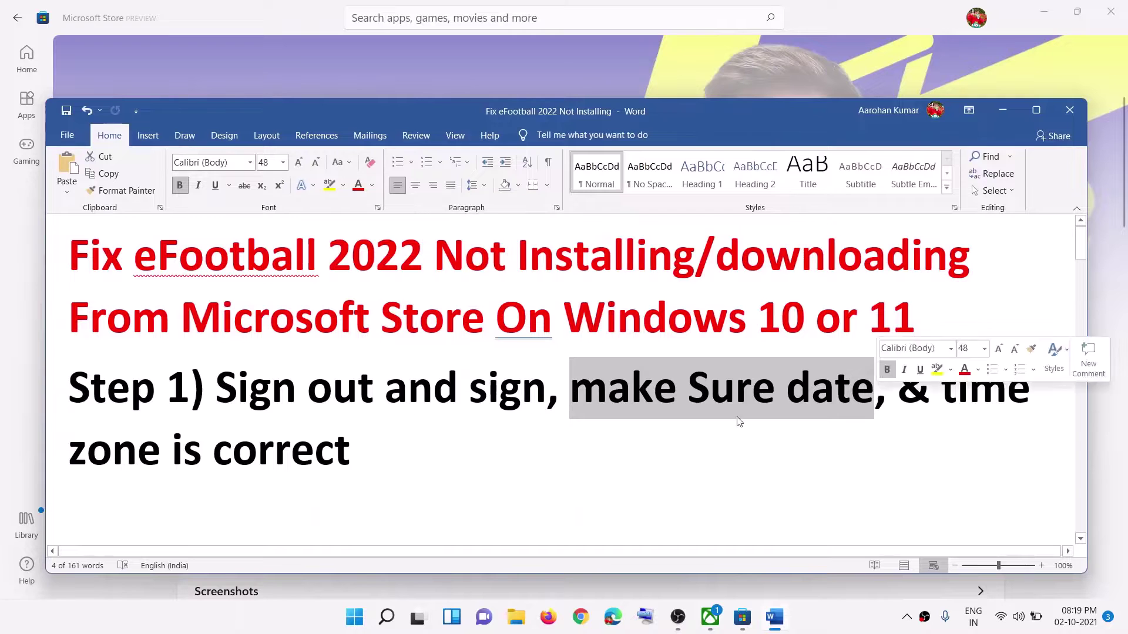
drag(70, 452, 354, 464)
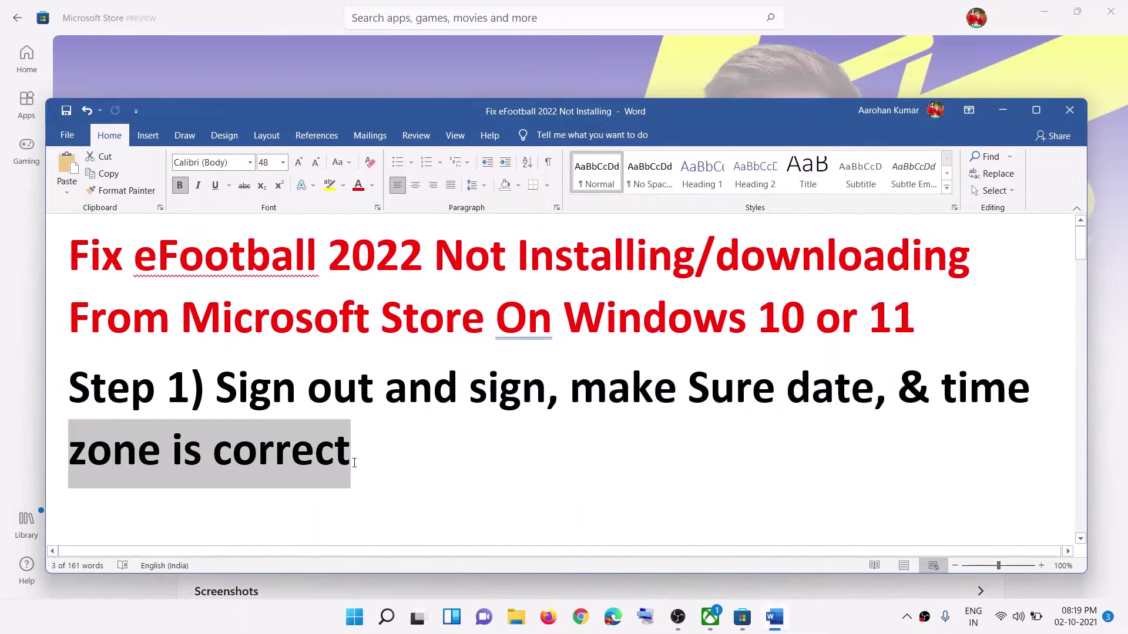
click(1002, 112)
- Open the Windows date and time settings and examine the available time zones without changing the selection
right_click(1075, 622)
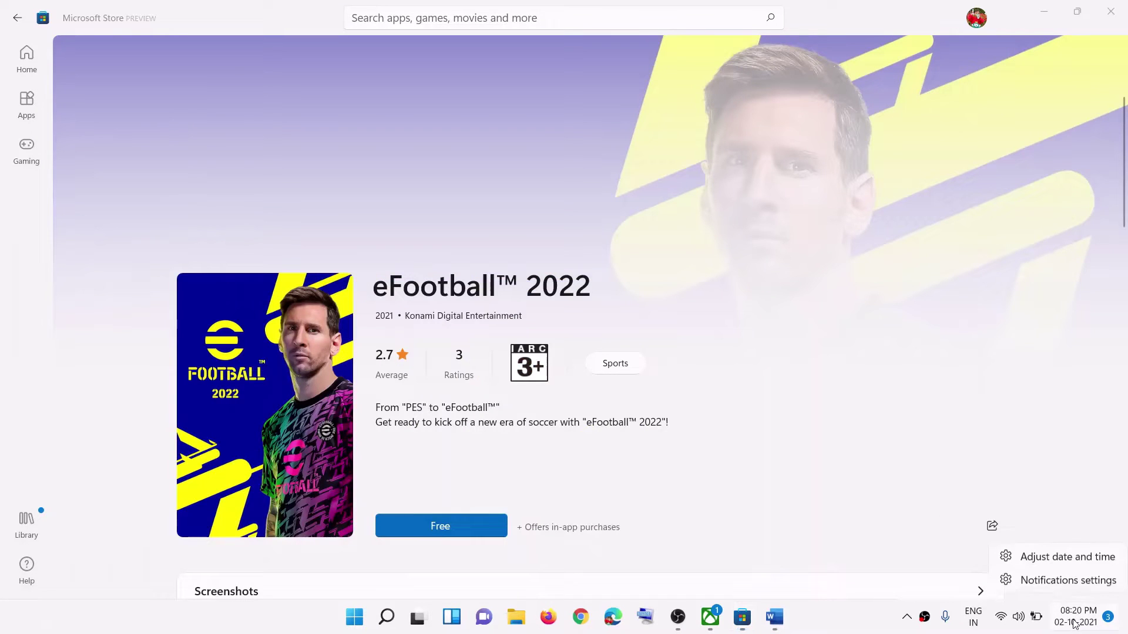
click(1068, 558)
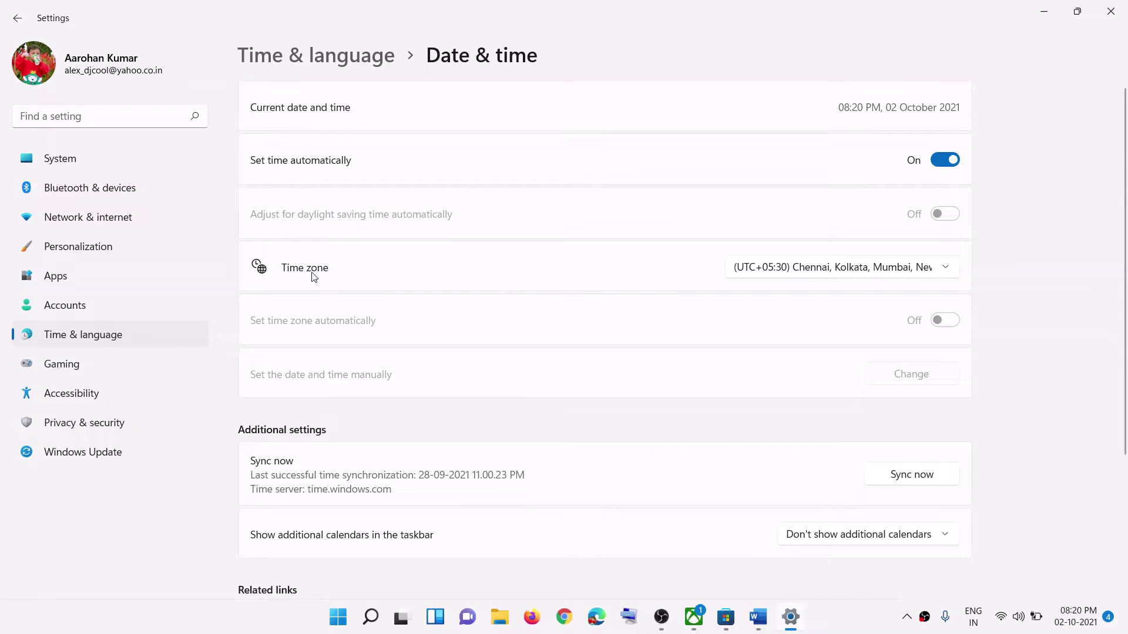
click(811, 276)
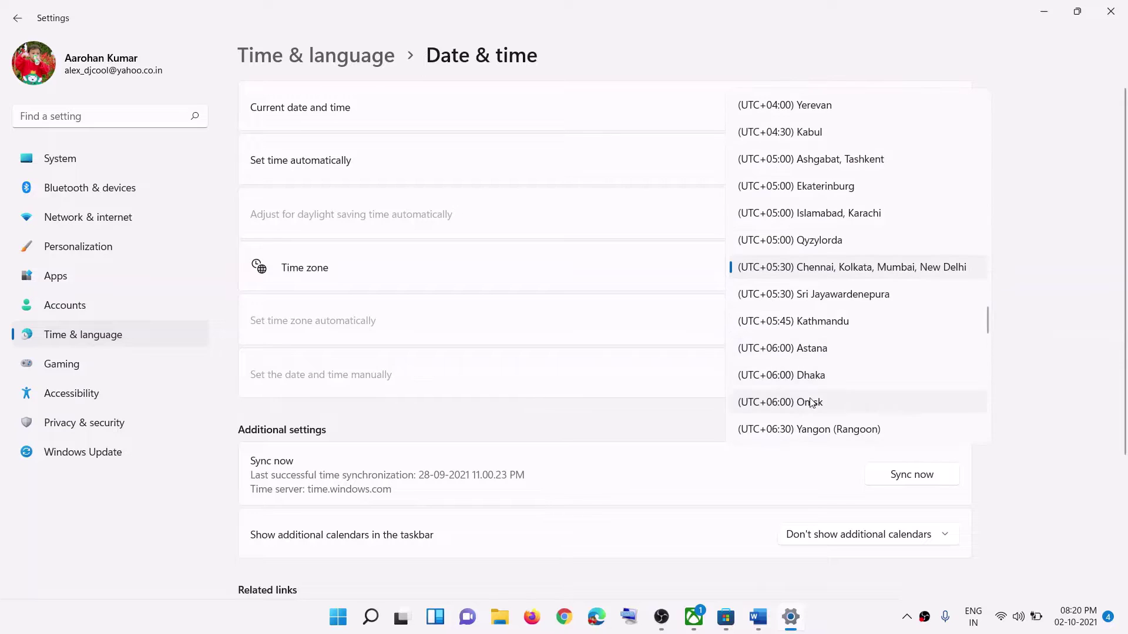
click(1040, 283)
scroll(486, 420, down, 3)
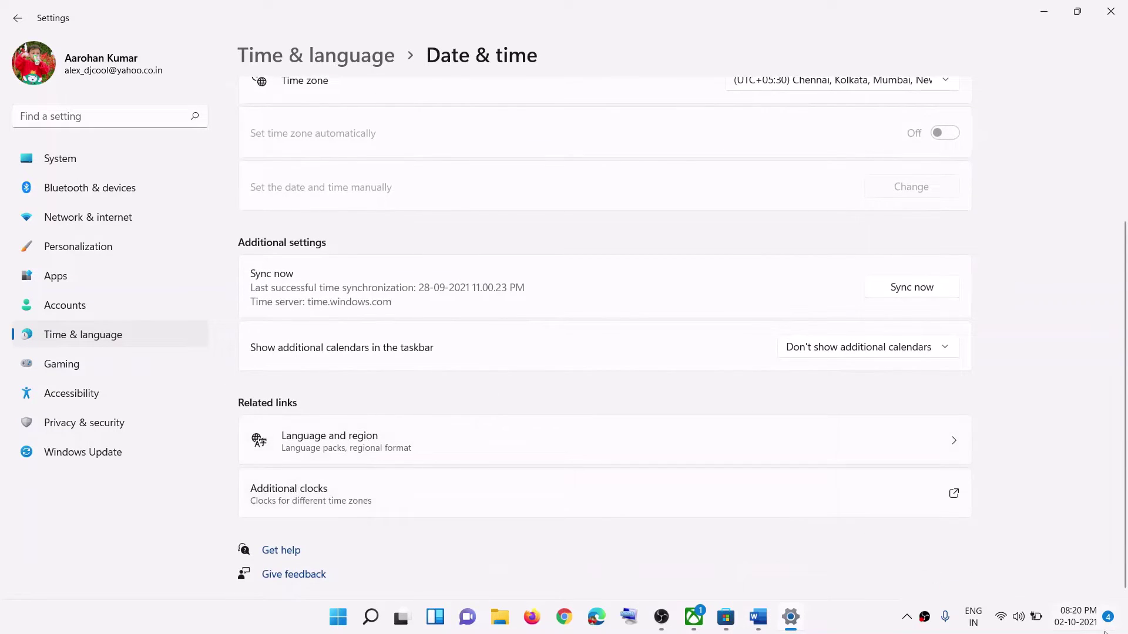
- Open the additional clocks dialog, go to the date and time change settings, and accept the existing date and time
click(354, 499)
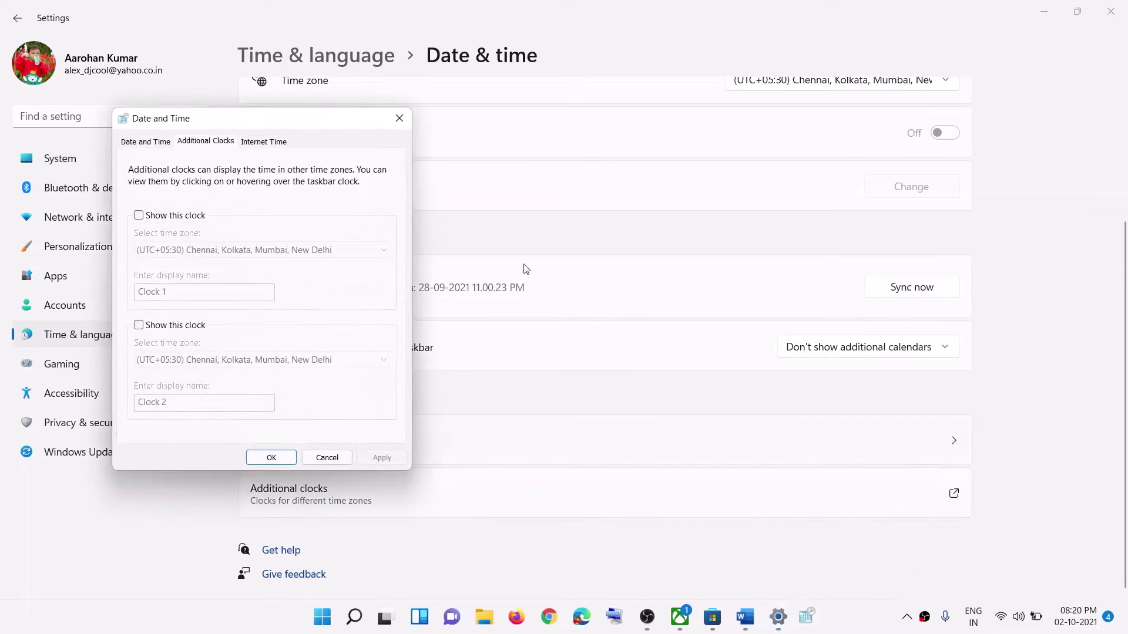
drag(227, 135, 417, 148)
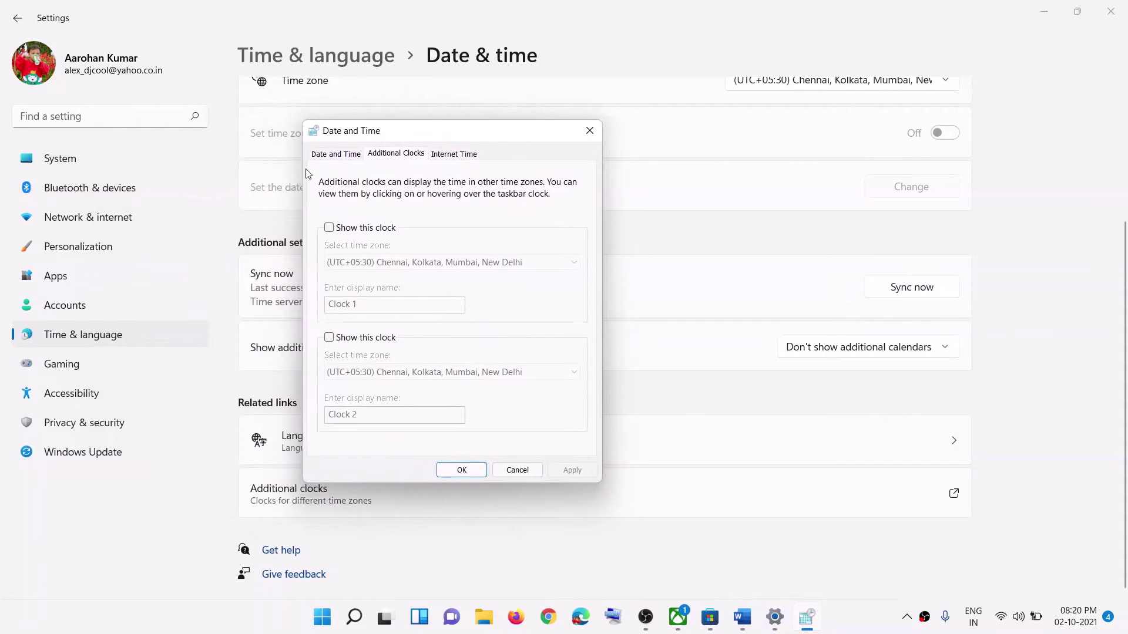
click(336, 156)
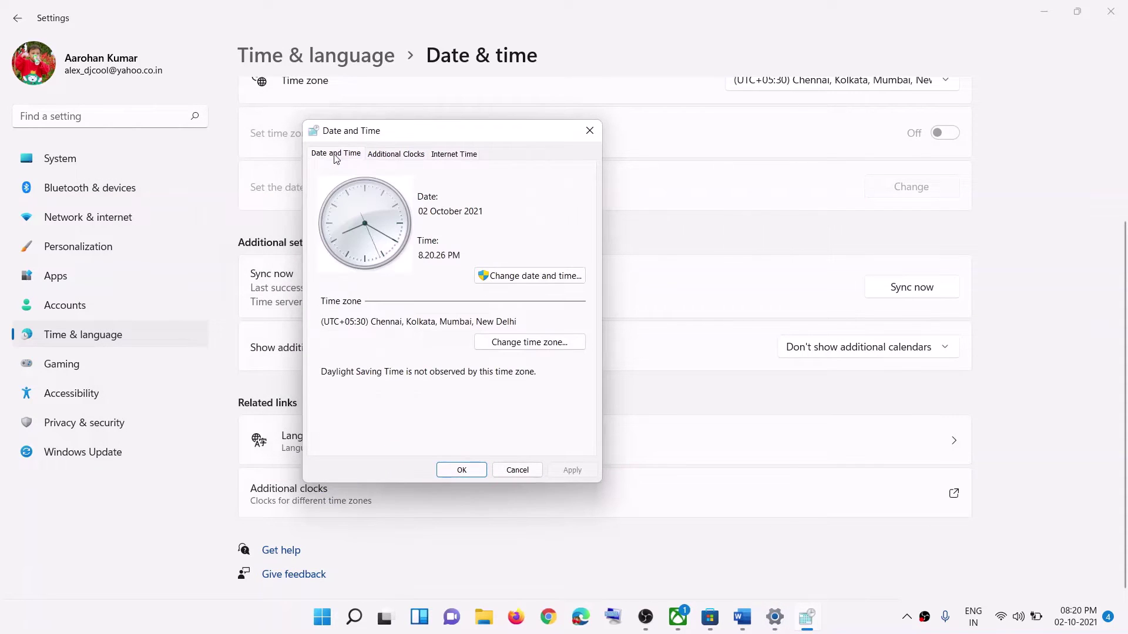
click(507, 276)
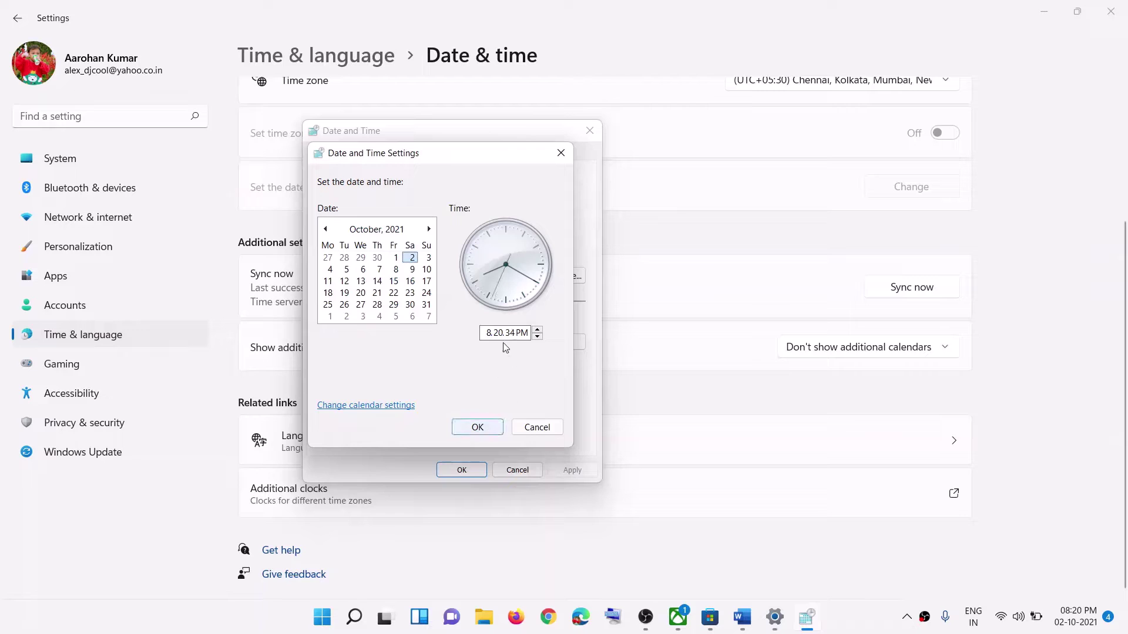
click(490, 333)
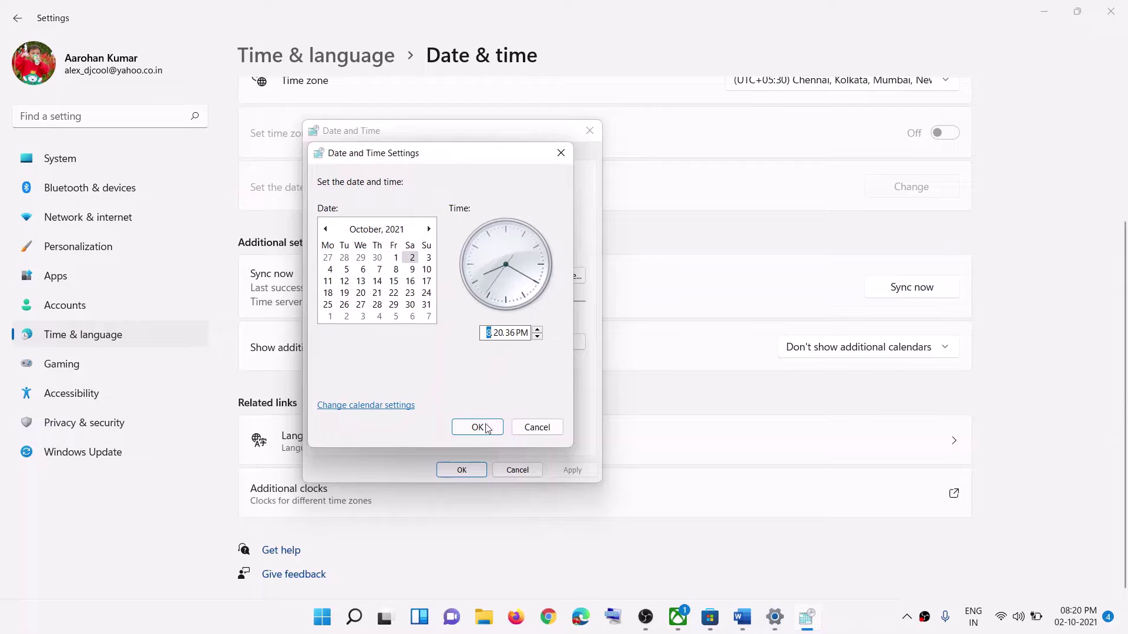
click(486, 428)
click(462, 470)
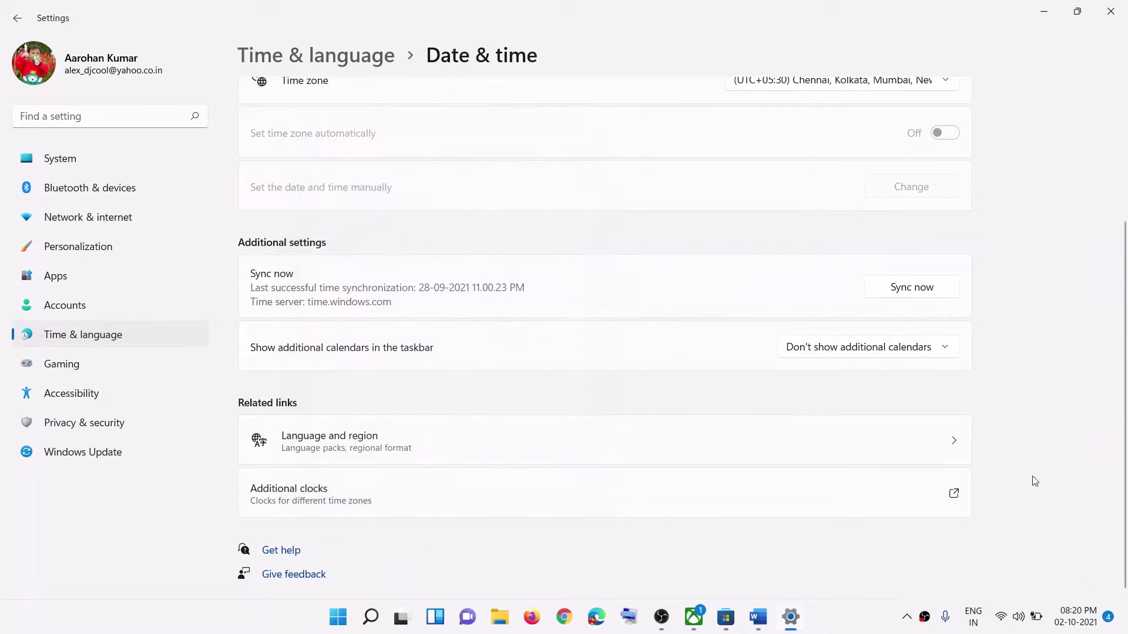
- Read Step 2 in the Word notes and open the Library in Microsoft Store
click(729, 619)
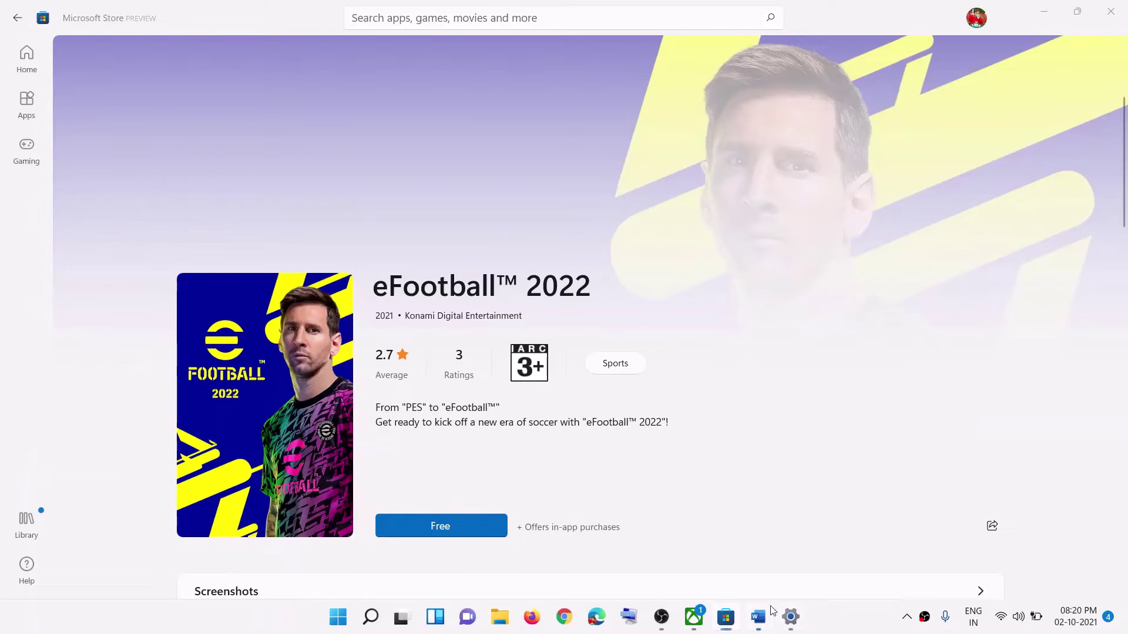
click(758, 617)
scroll(452, 433, down, 1)
scroll(452, 433, down, 4)
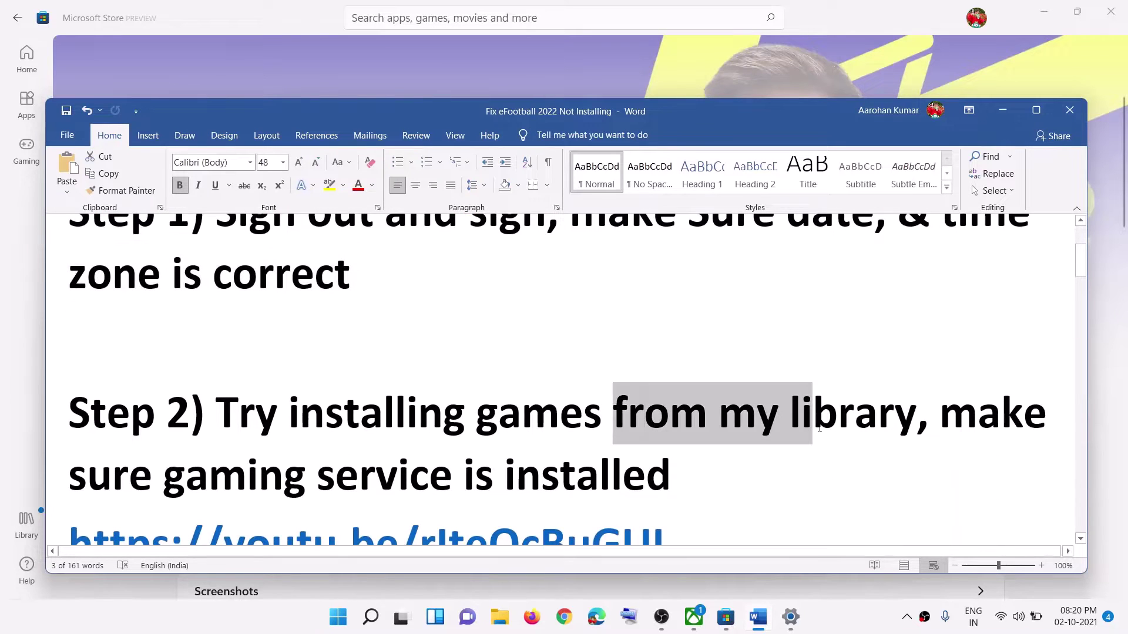
scroll(672, 411, down, 1)
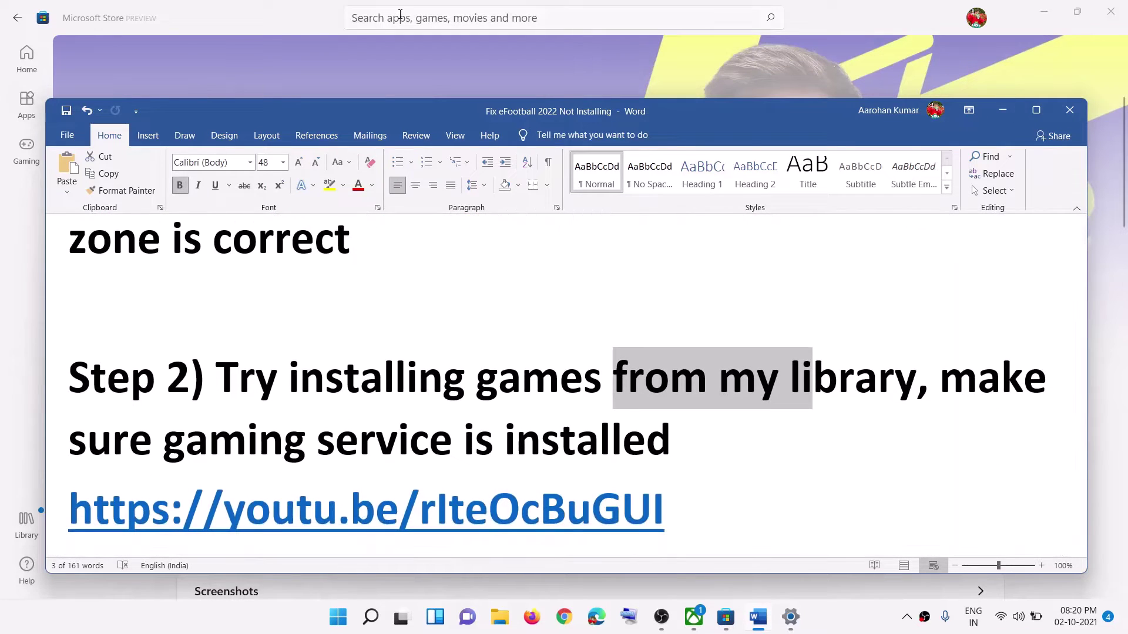
click(294, 19)
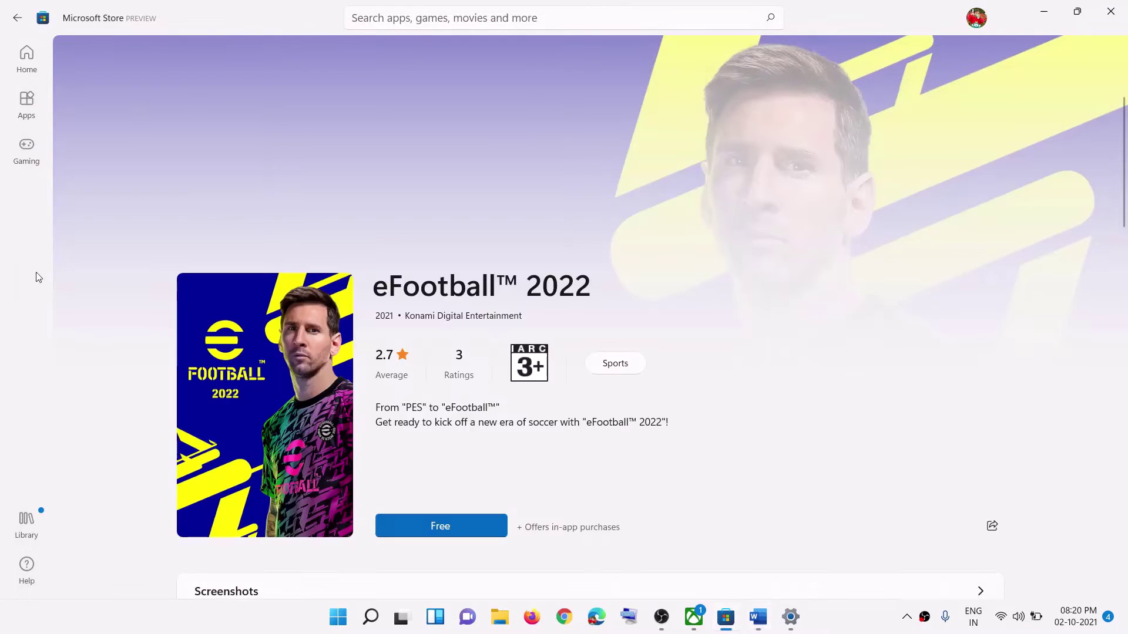
click(30, 526)
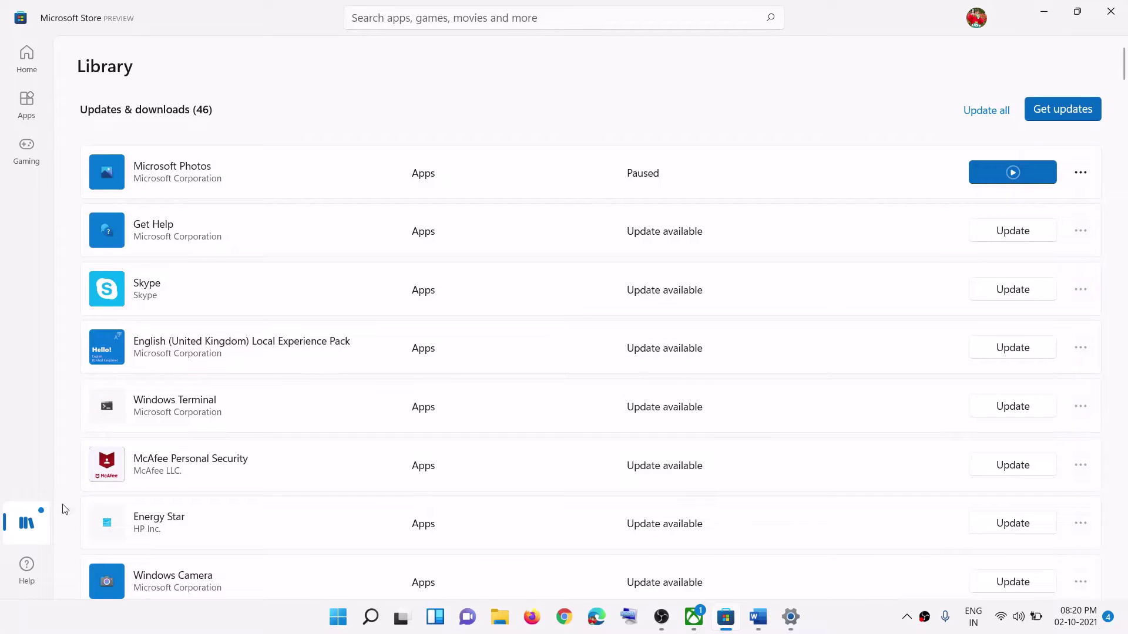
- Return to the Word notes and highlight the Step 2 library and gaming service instructions, its link, and the Step 3 troubleshooter instruction
click(759, 616)
drag(289, 379, 682, 365)
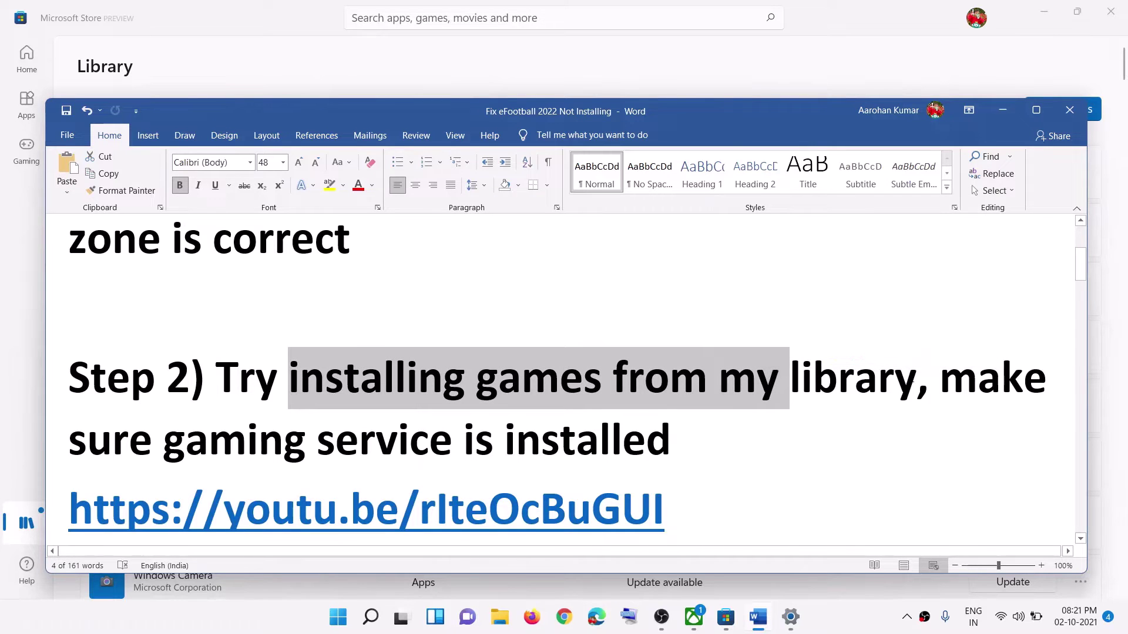
drag(940, 379, 613, 445)
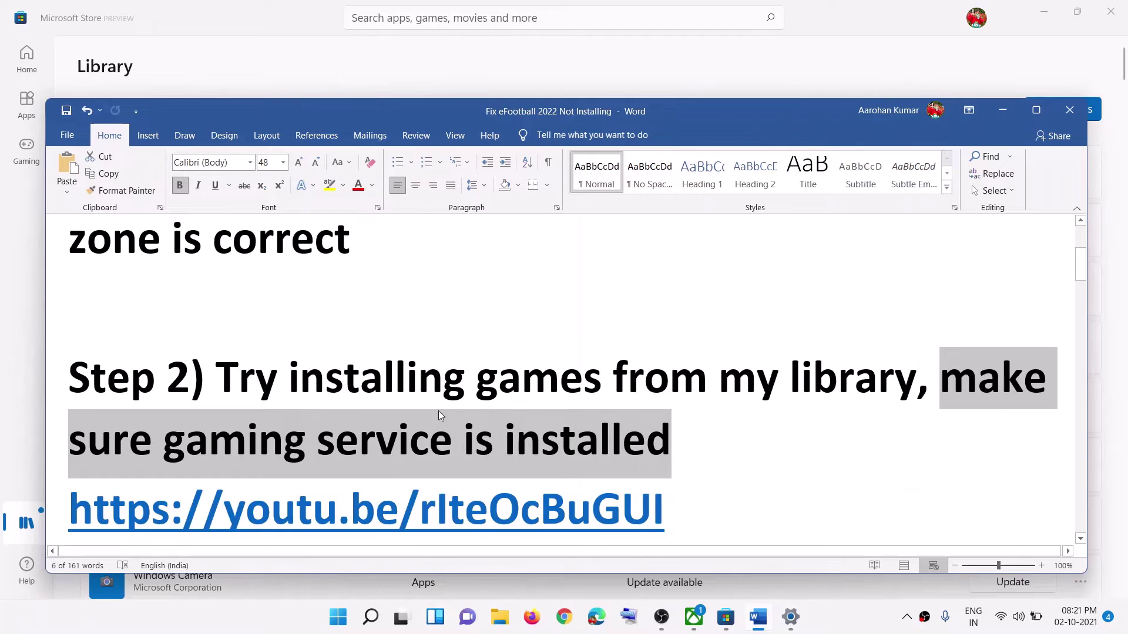
scroll(440, 415, down, 1)
click(696, 474)
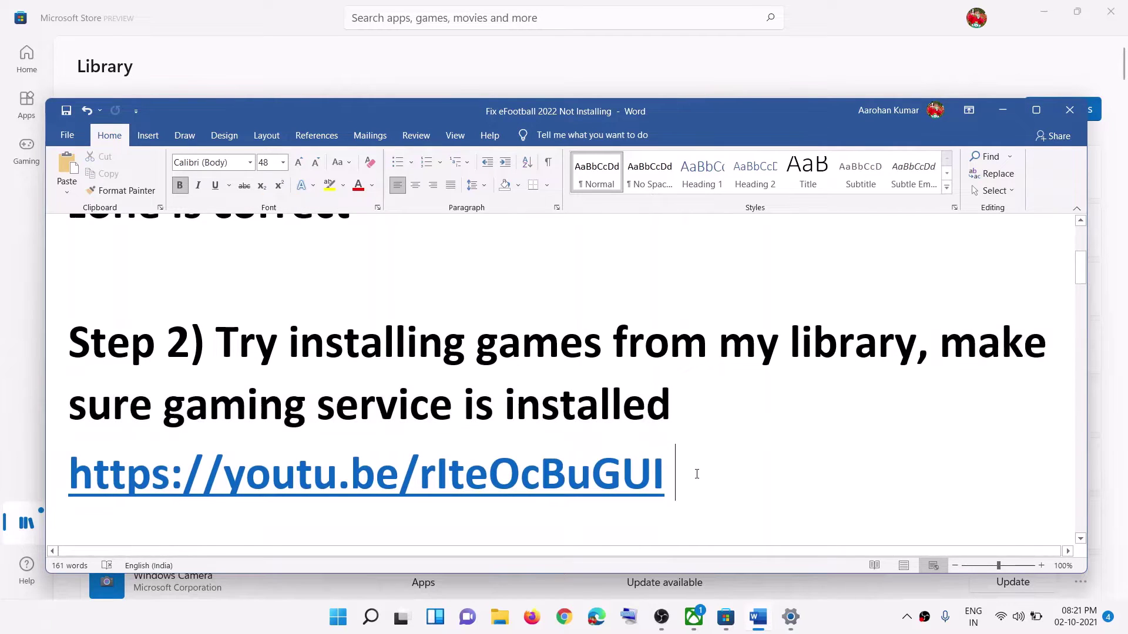
drag(172, 403, 461, 405)
click(677, 477)
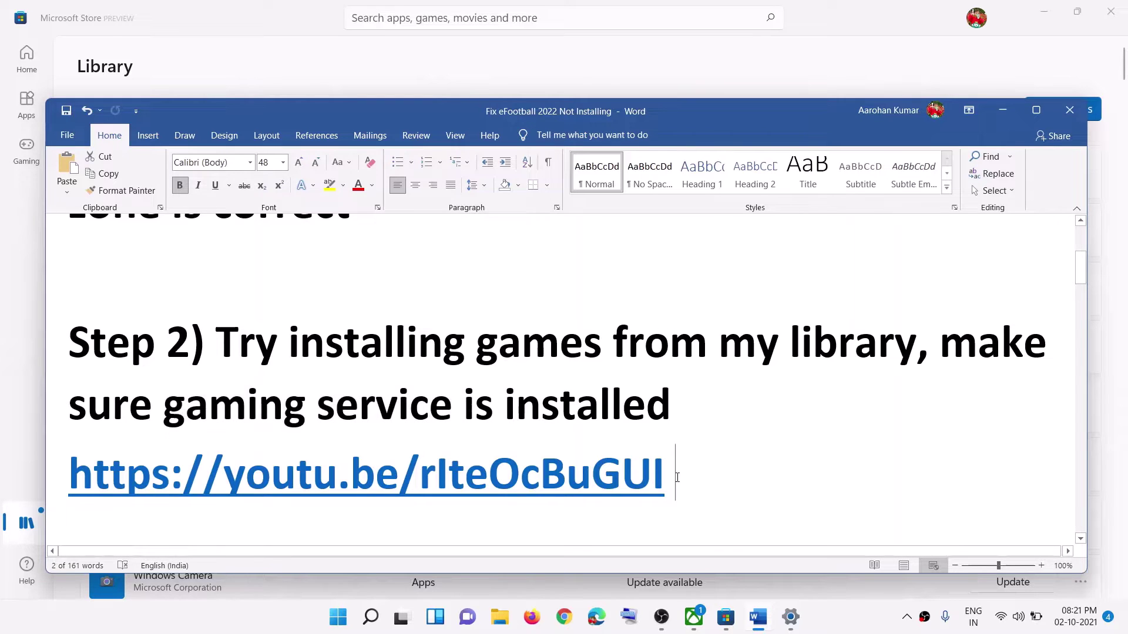
triple_click(676, 476)
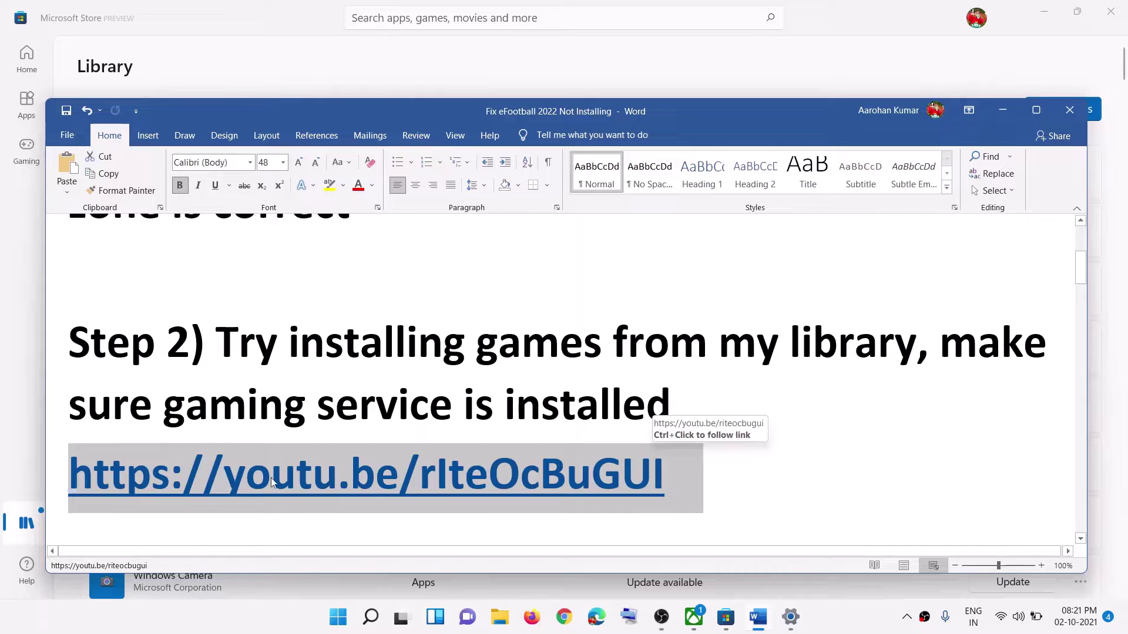
click(208, 405)
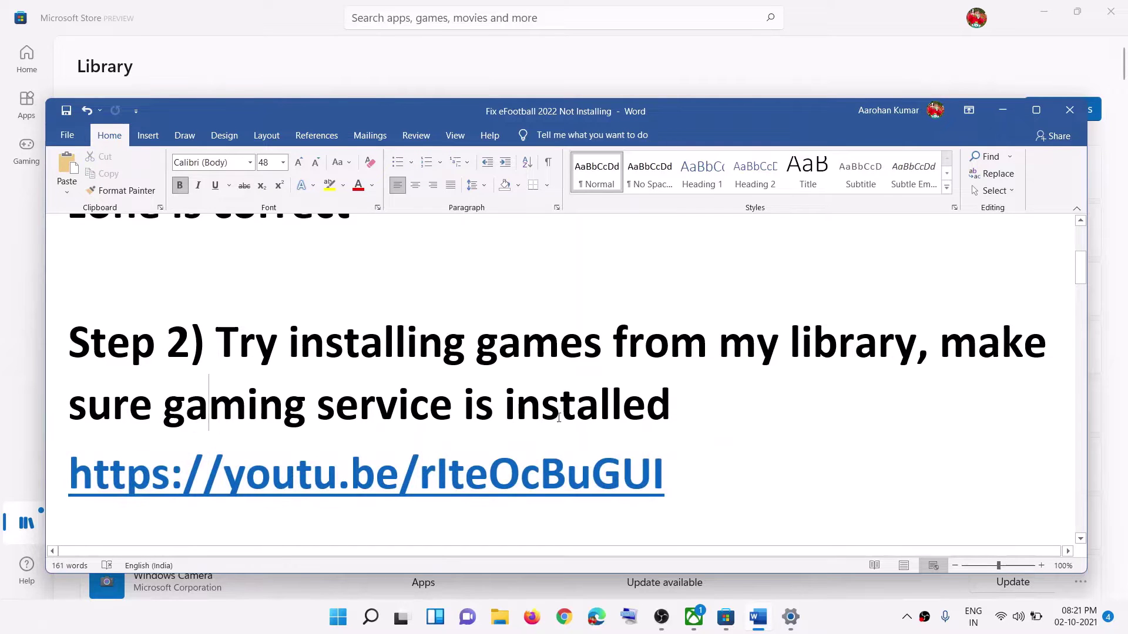
scroll(403, 468, down, 3)
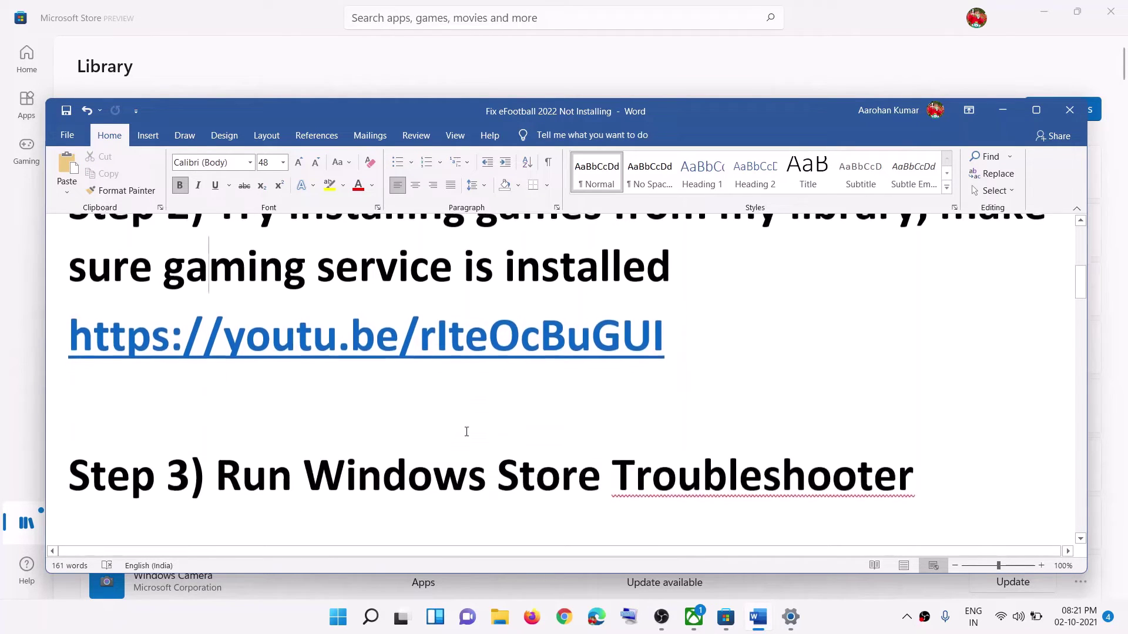
drag(218, 447, 664, 441)
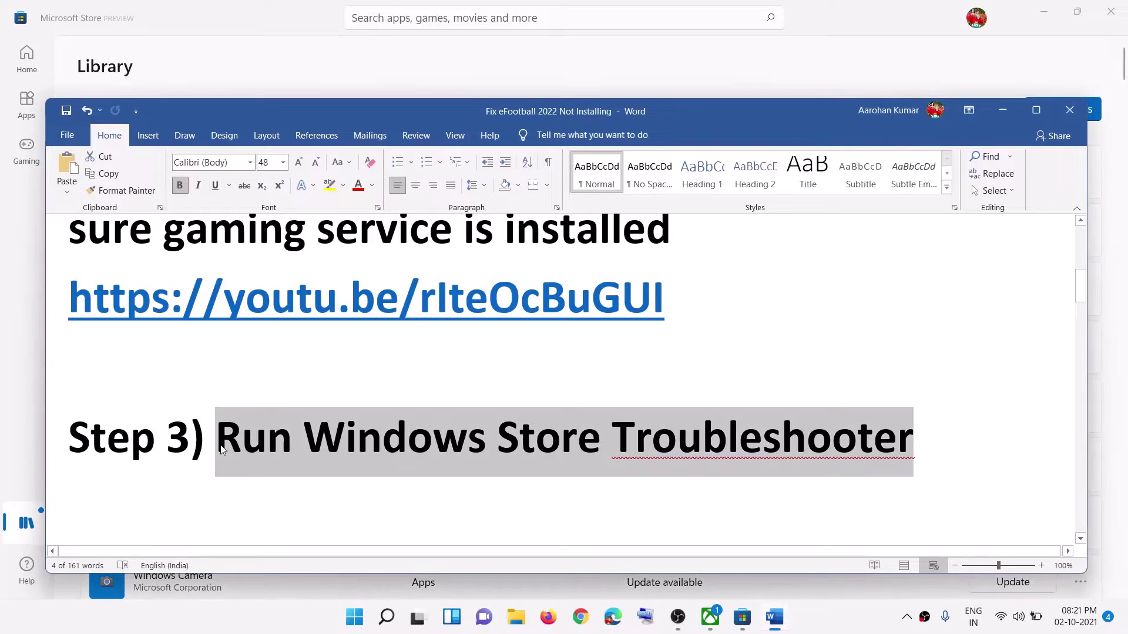
- Open Windows Settings and go to the Troubleshoot page of the System settings
click(354, 616)
click(526, 250)
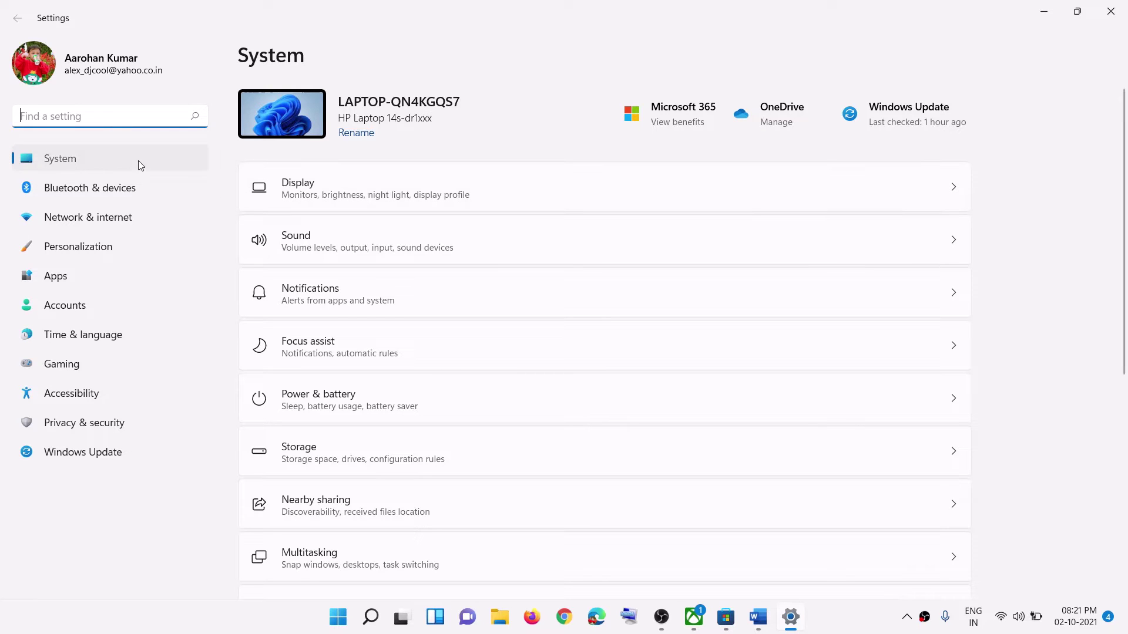
scroll(421, 333, down, 4)
scroll(430, 369, down, 1)
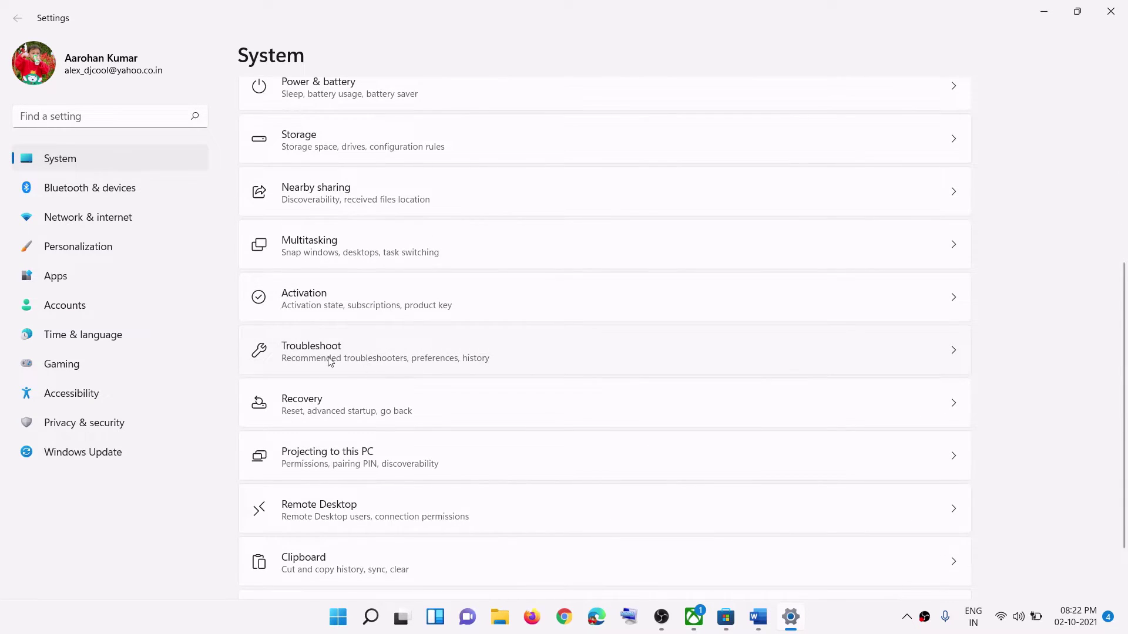
click(345, 357)
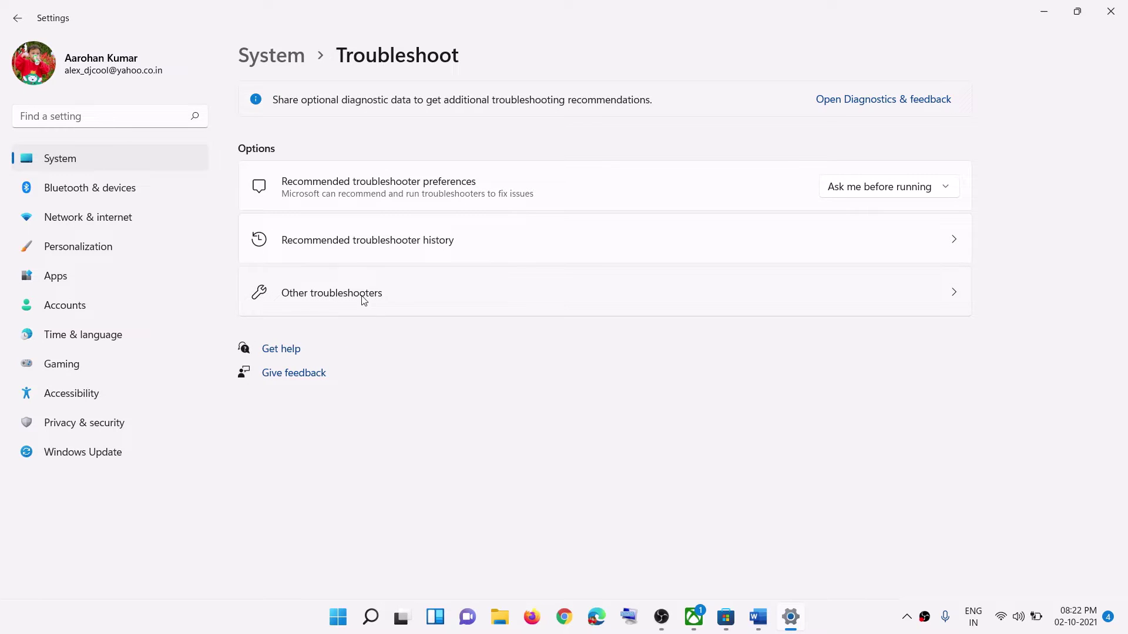
- Open the other troubleshooters list, find the Windows Store Apps troubleshooter, and close Settings
click(340, 297)
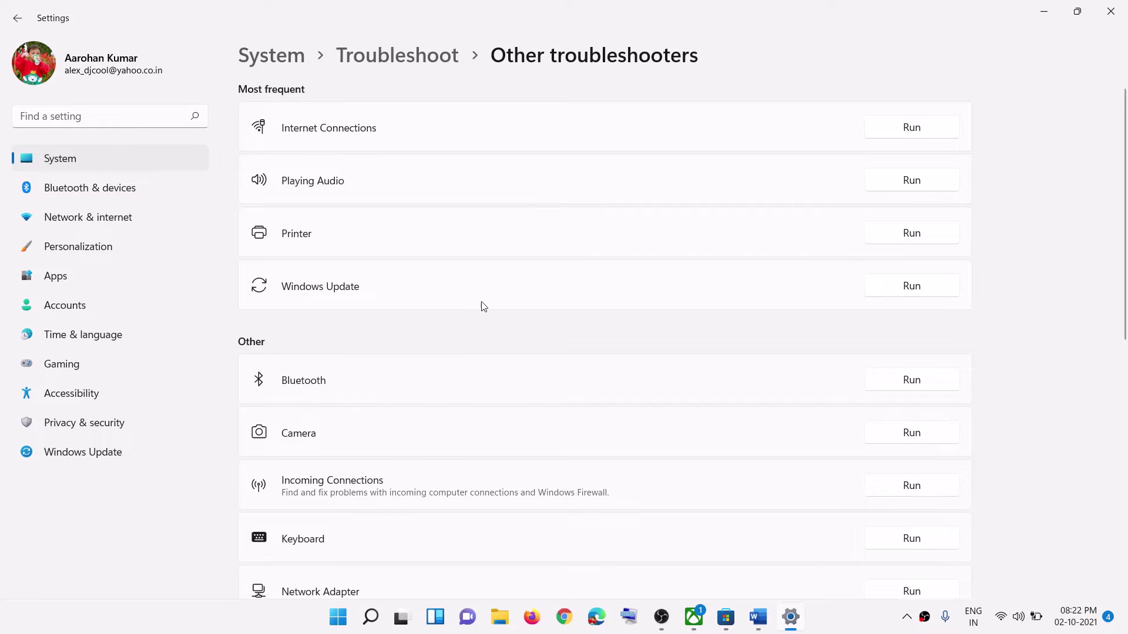
scroll(480, 305, down, 8)
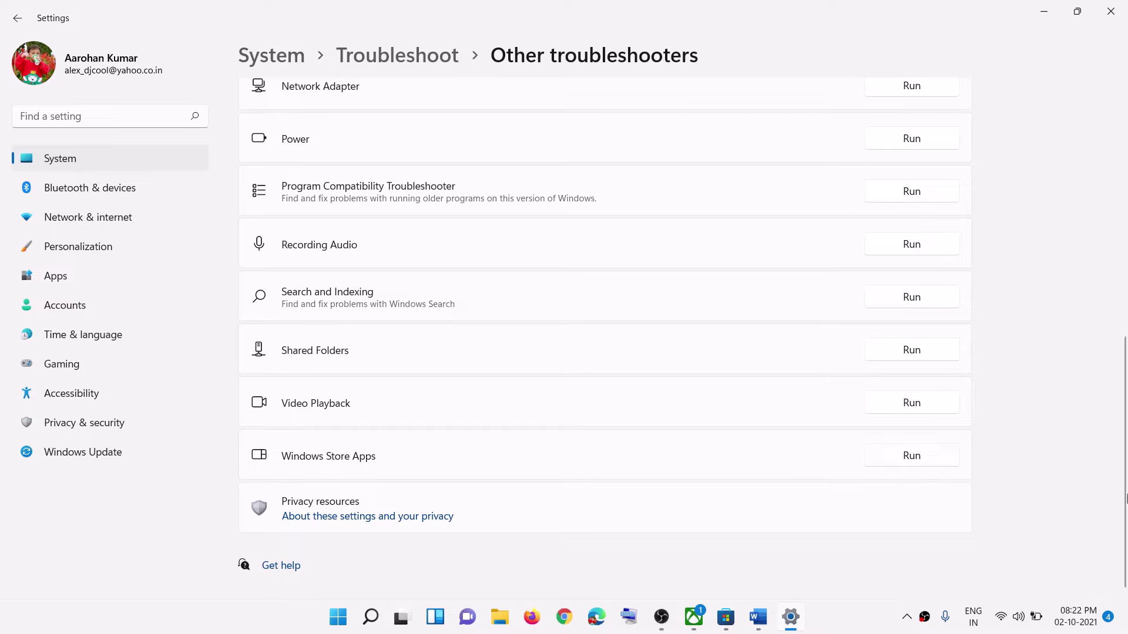
click(1109, 17)
- Highlight the Step 4 store cache instruction in the Word notes and copy the word "wsreset"
scroll(404, 400, down, 3)
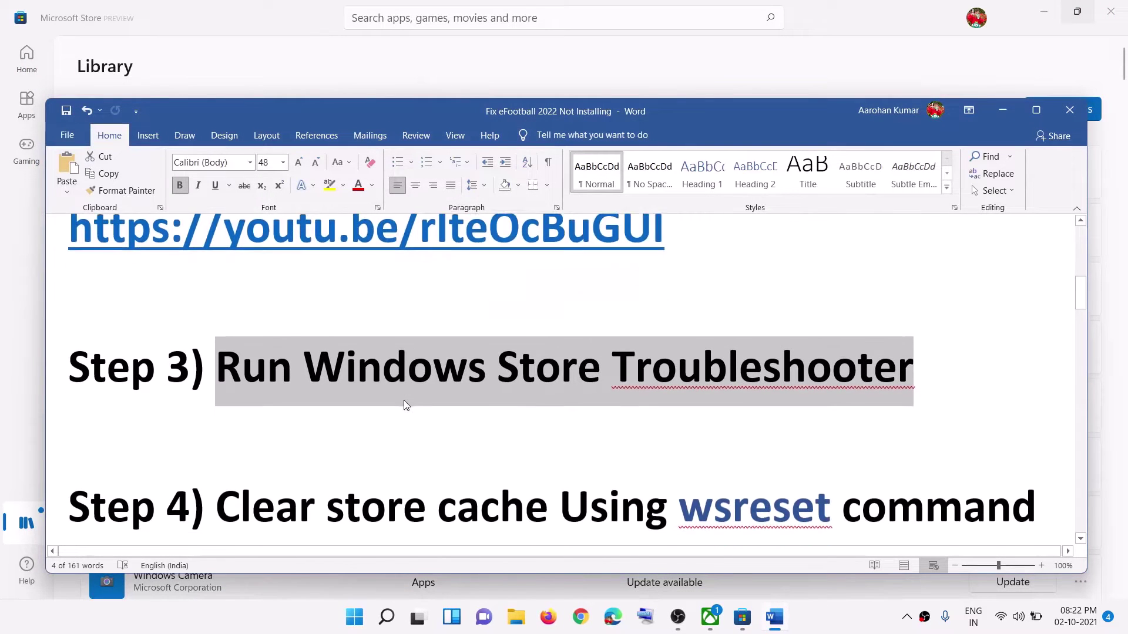
drag(327, 438, 670, 422)
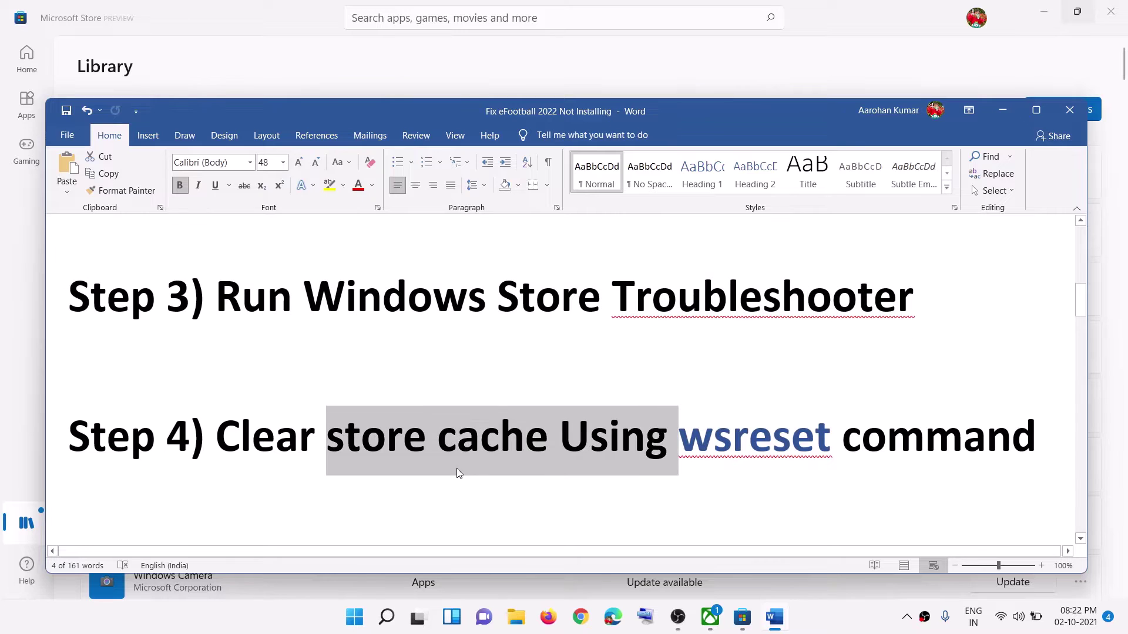
click(805, 447)
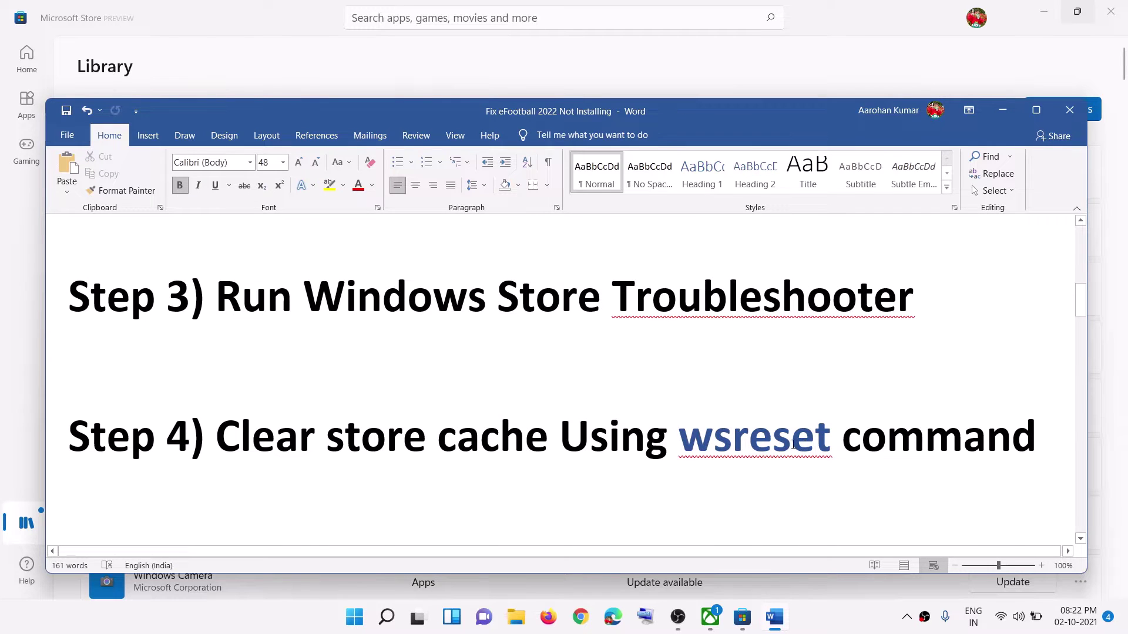
double_click(793, 445)
key(ctrl+c)
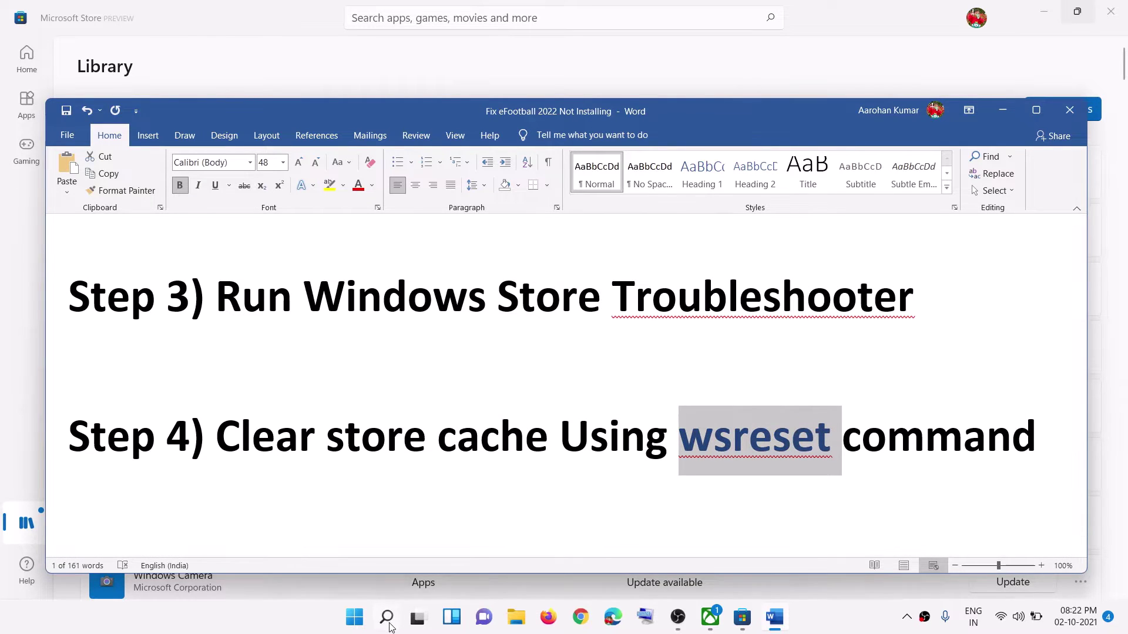
- Search Windows for the copied wsreset command and run it to clear the Microsoft Store cache
click(387, 618)
key(ctrl+v)
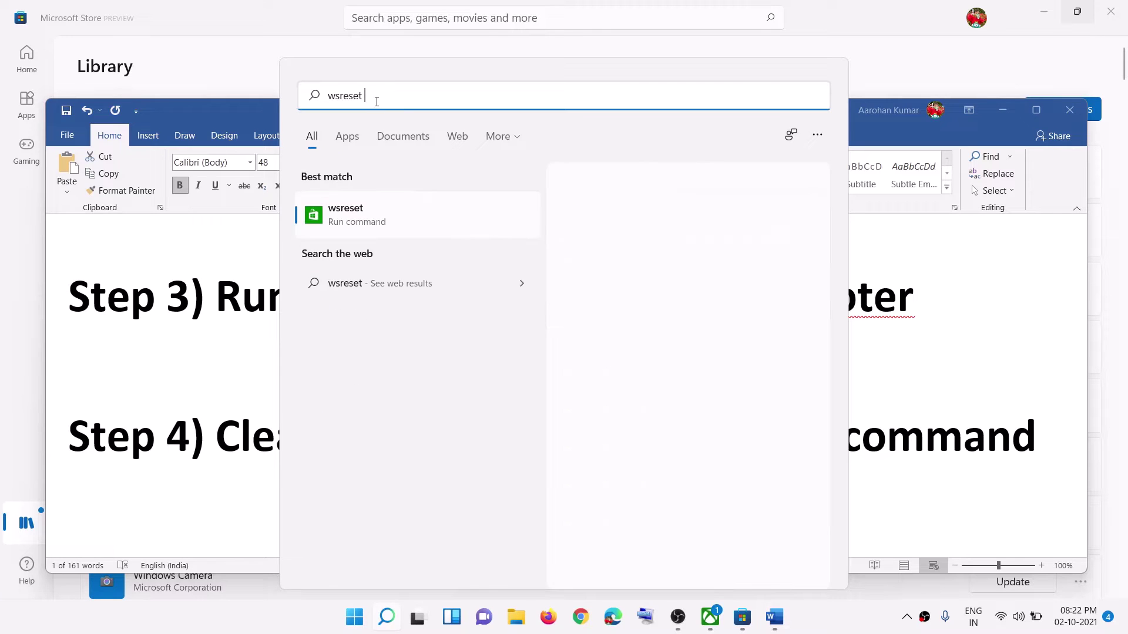
key(Return)
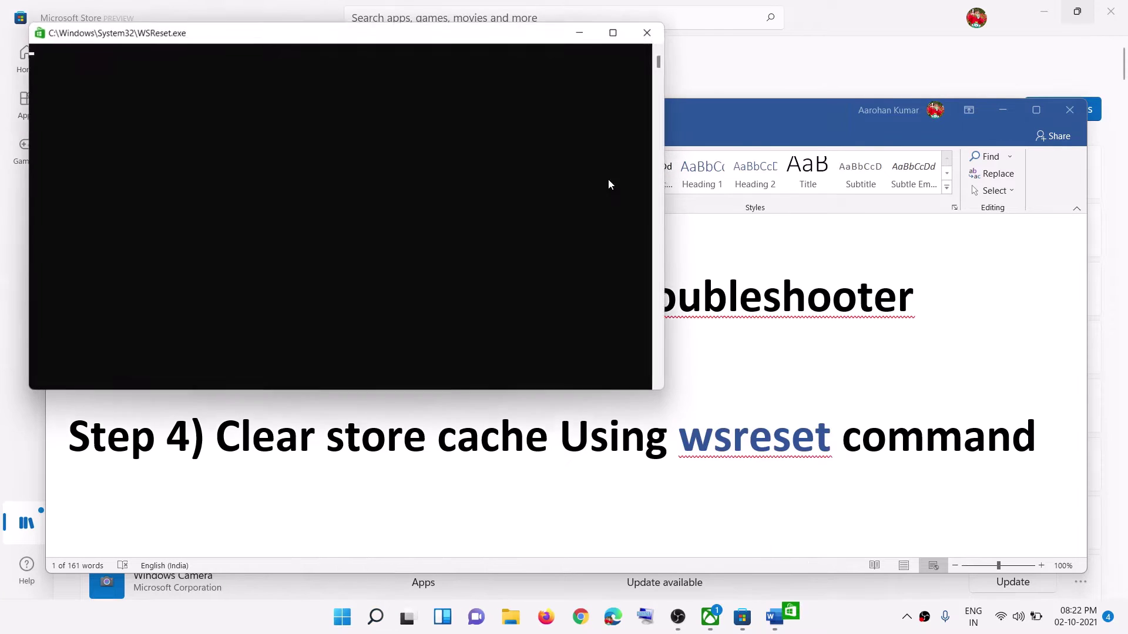
drag(458, 40, 739, 171)
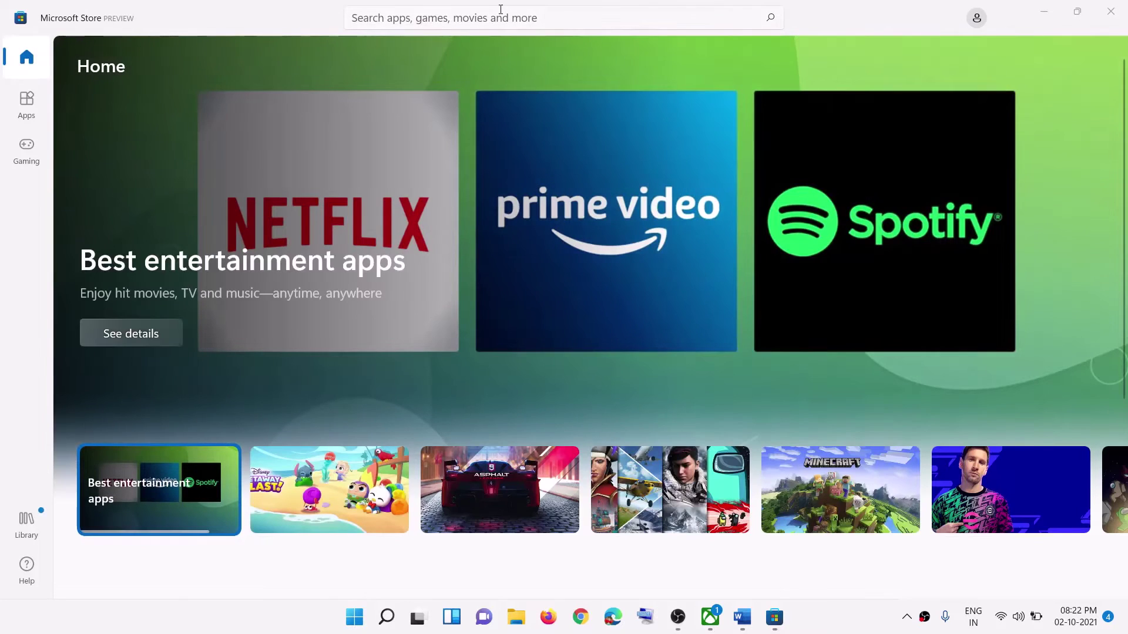
- Search Microsoft Store for "efoot" and open the eFootball 2022 game page
click(496, 14)
text(efoot)
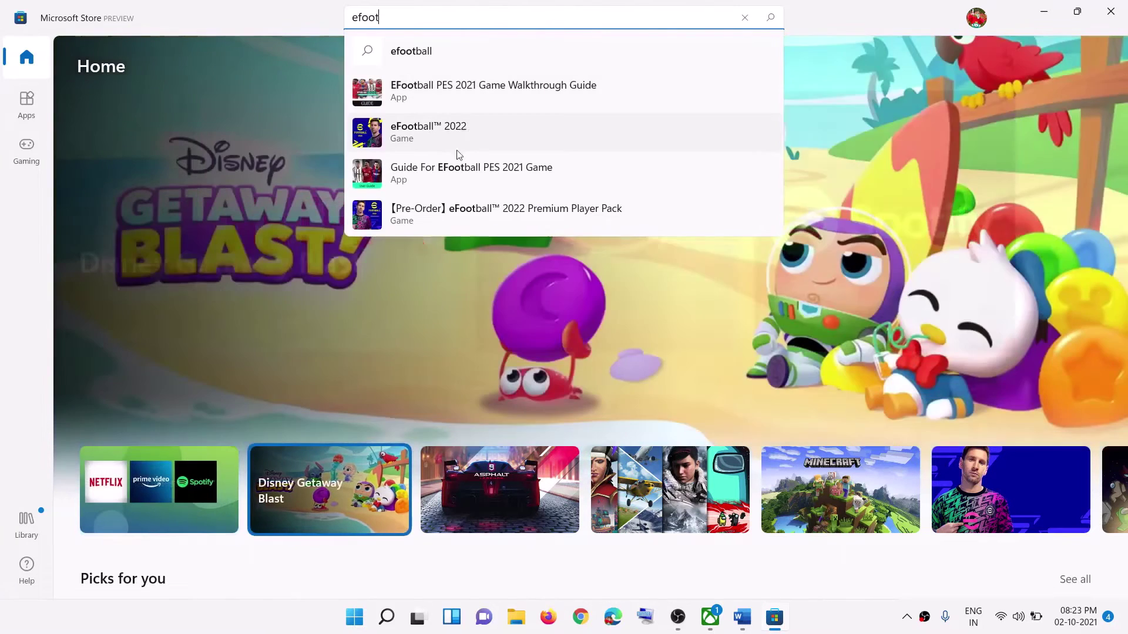
click(444, 135)
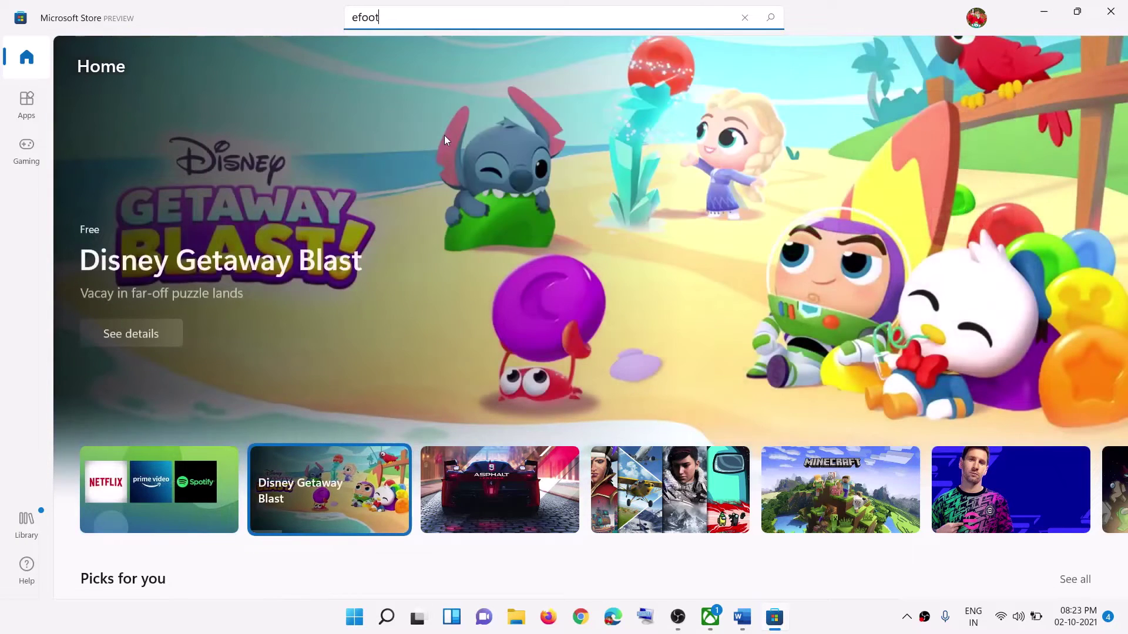
- Read Step 5 in the Word notes, check for updates on the Windows Update page of Settings, and minimize Settings
click(742, 618)
scroll(431, 404, down, 2)
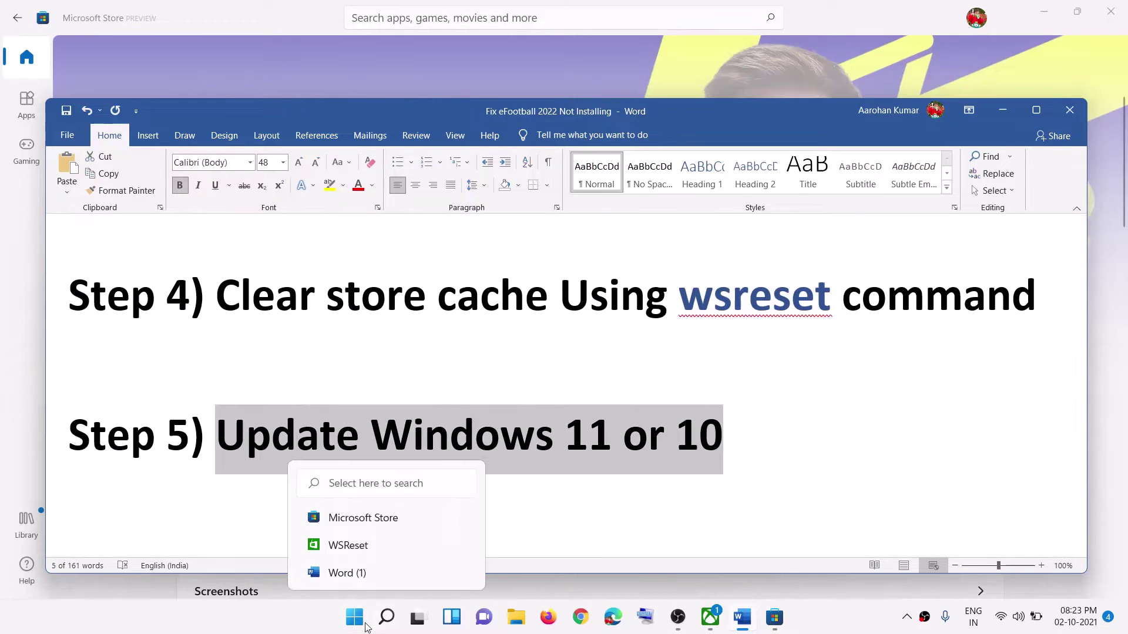
click(354, 617)
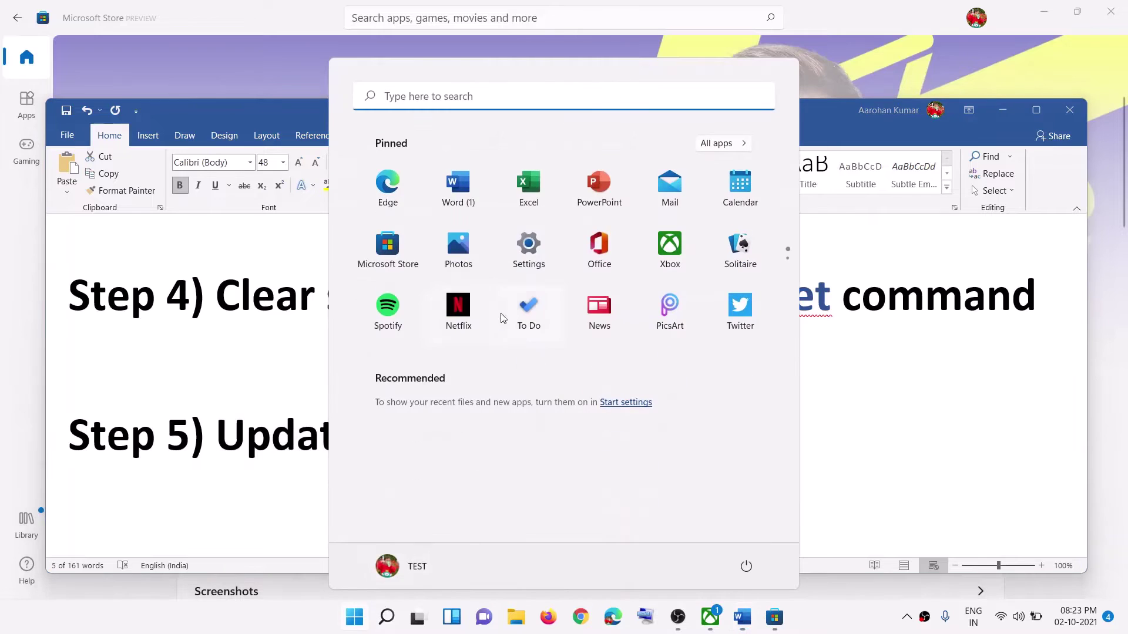
click(537, 261)
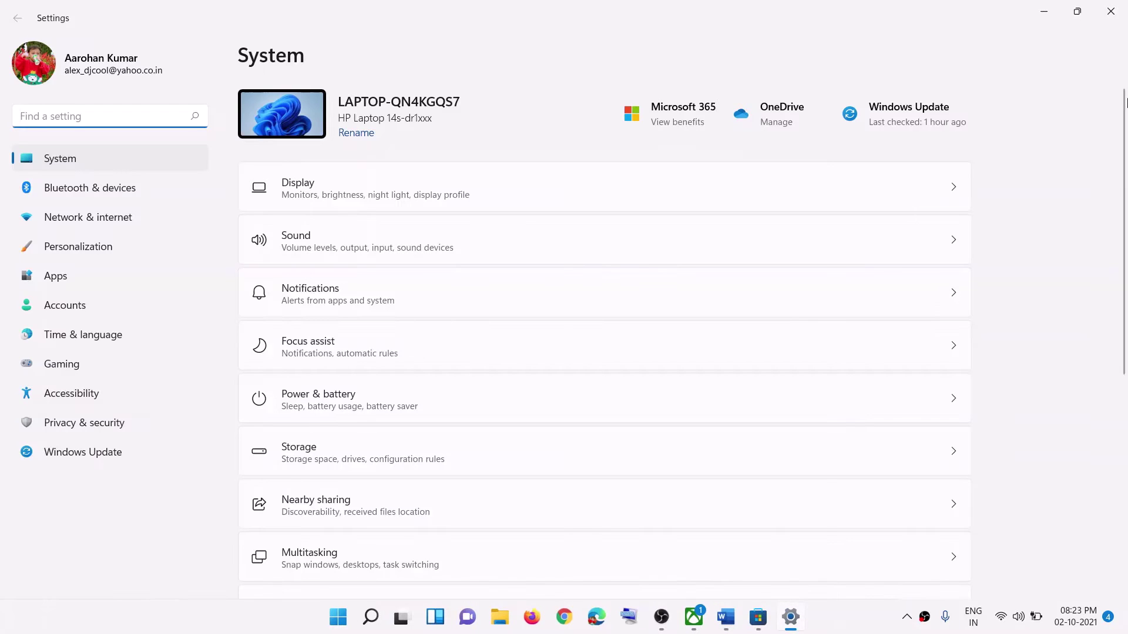
click(87, 462)
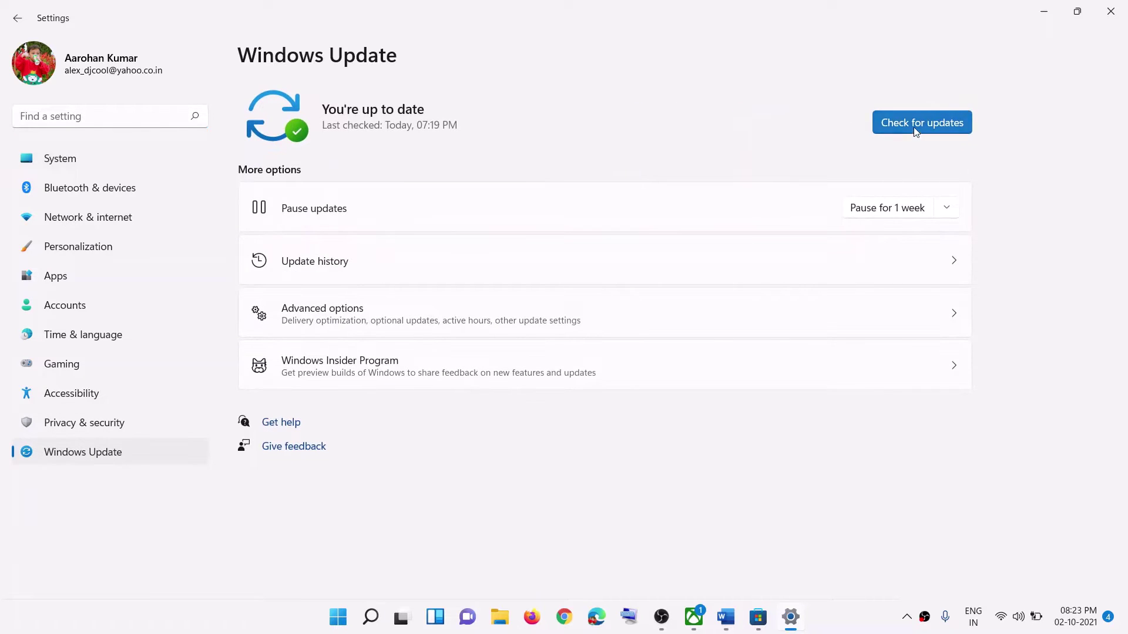
click(914, 127)
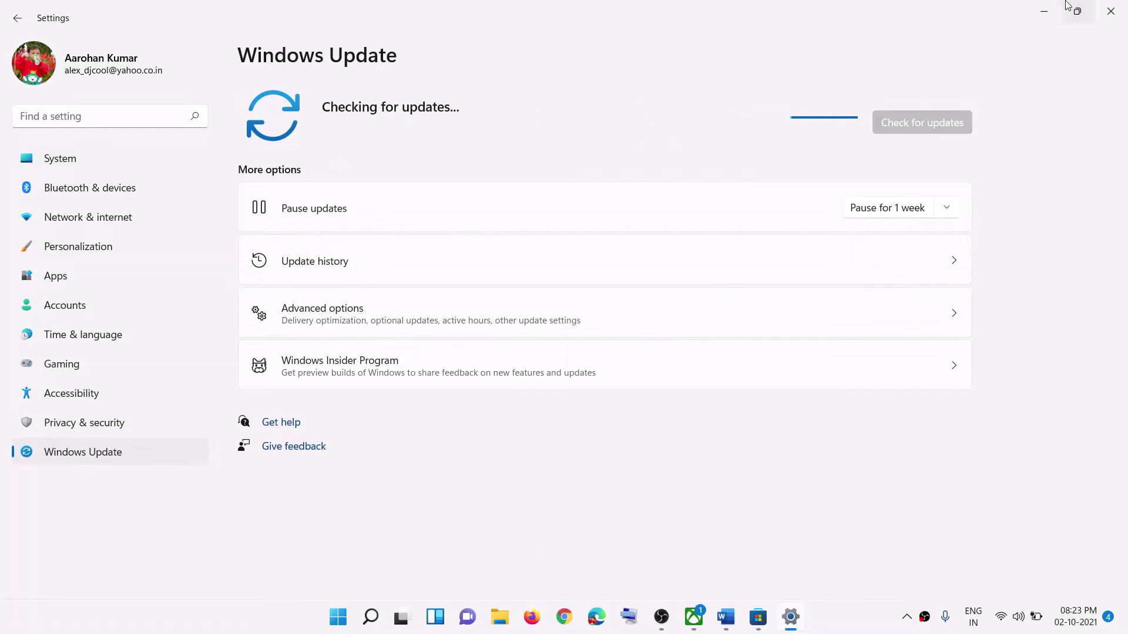
click(1044, 18)
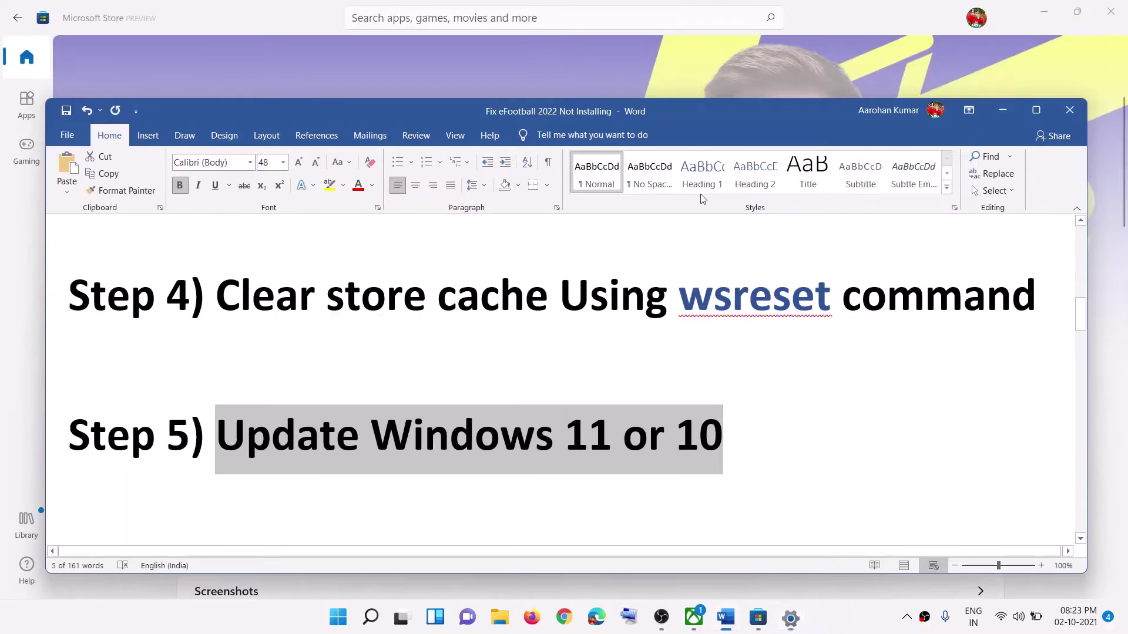
- Go back to the Word notes and highlight the Step 6 instruction "Reset Store app"
click(726, 617)
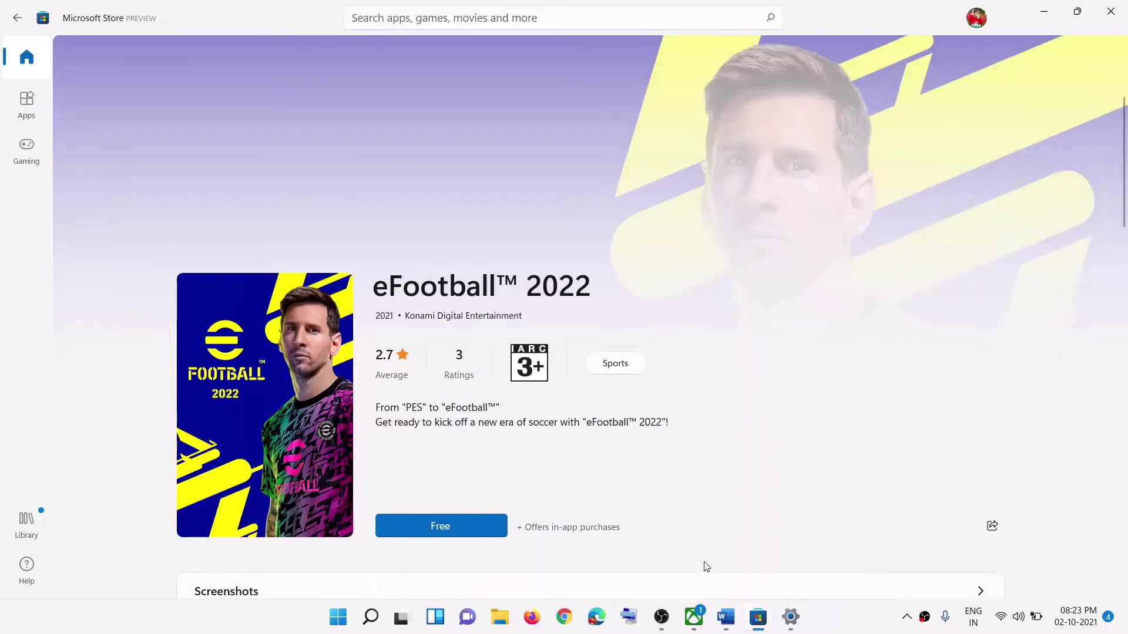
click(725, 618)
scroll(549, 367, down, 3)
drag(285, 470, 528, 470)
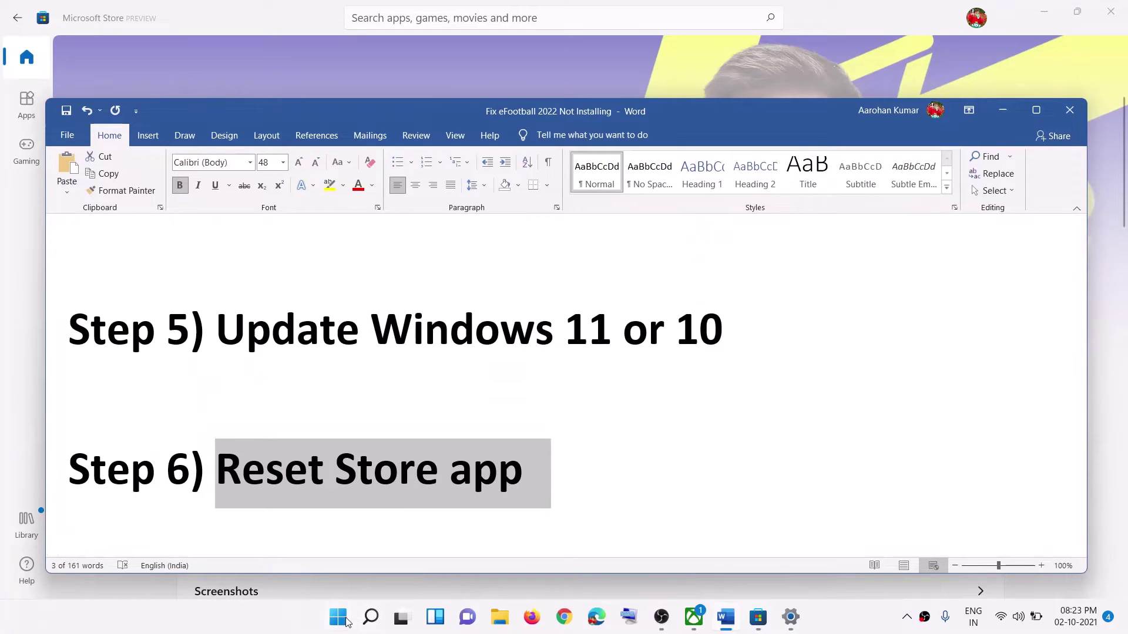
- Open Apps & features in Windows Settings and search the app list for "store"
click(339, 617)
click(529, 252)
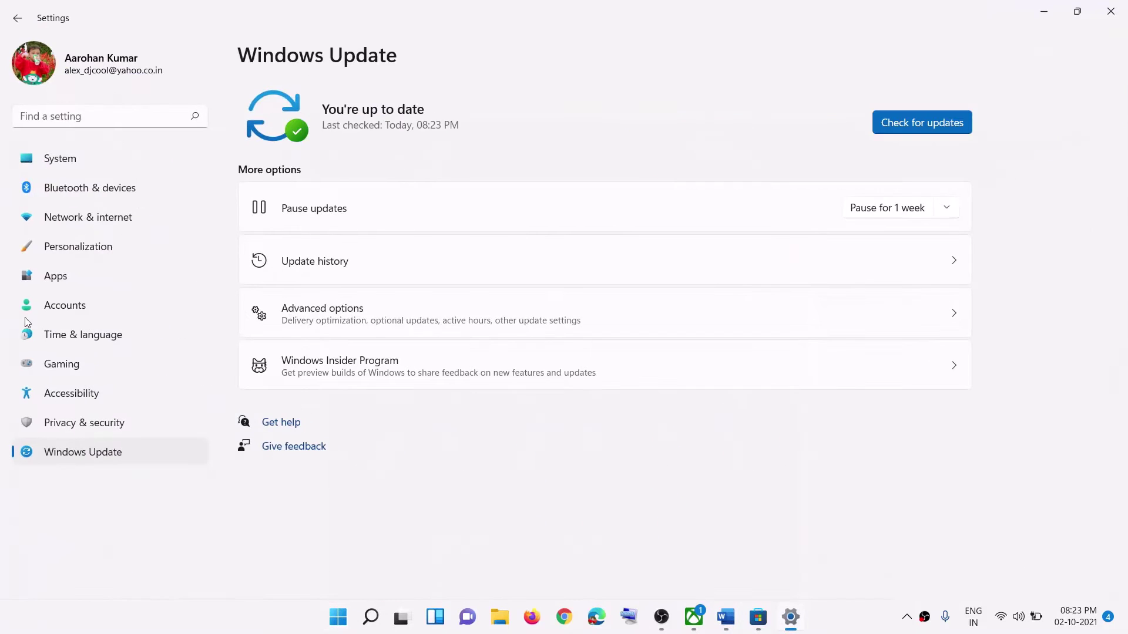
click(67, 286)
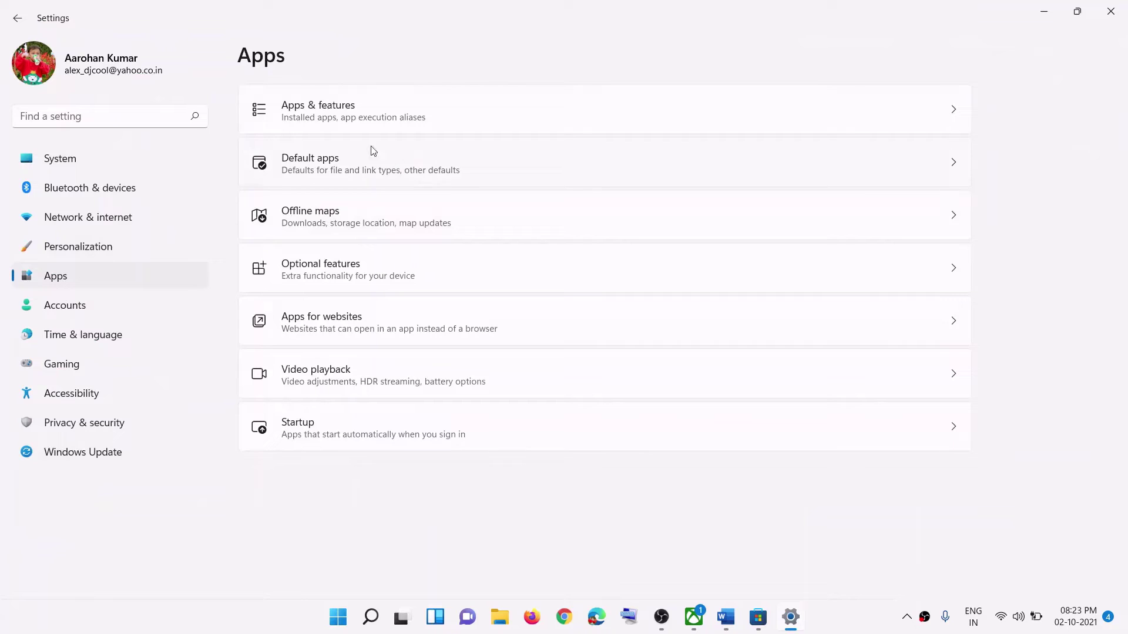
click(343, 113)
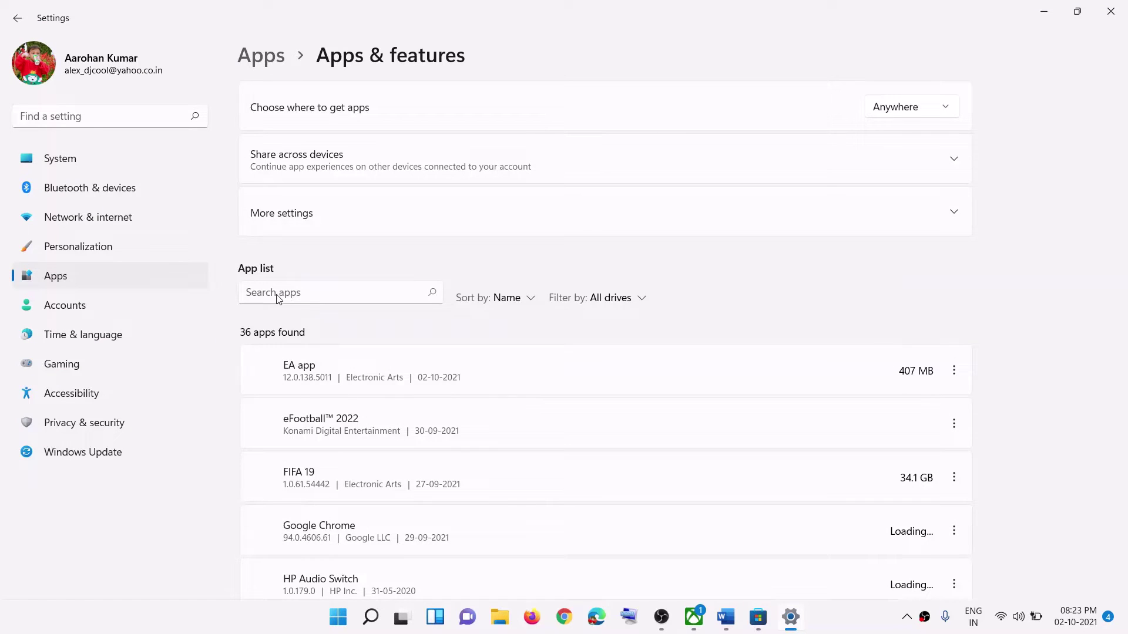
click(277, 332)
text(s)
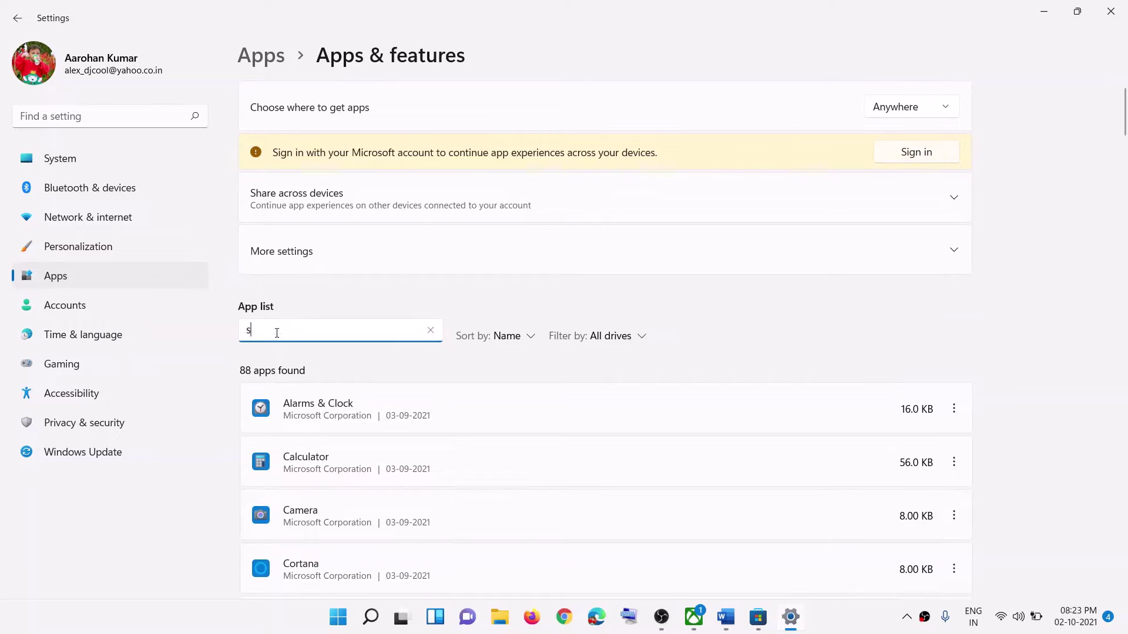
text(tore)
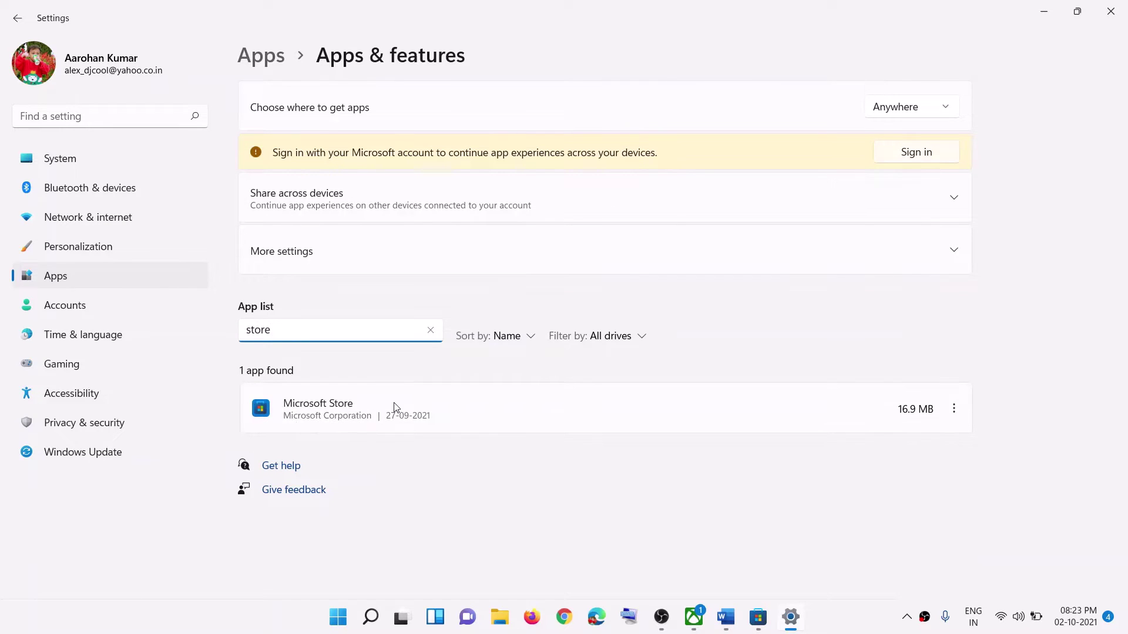
- Open the advanced options of the Microsoft Store app and reset it, accepting the deletion of its data
click(954, 411)
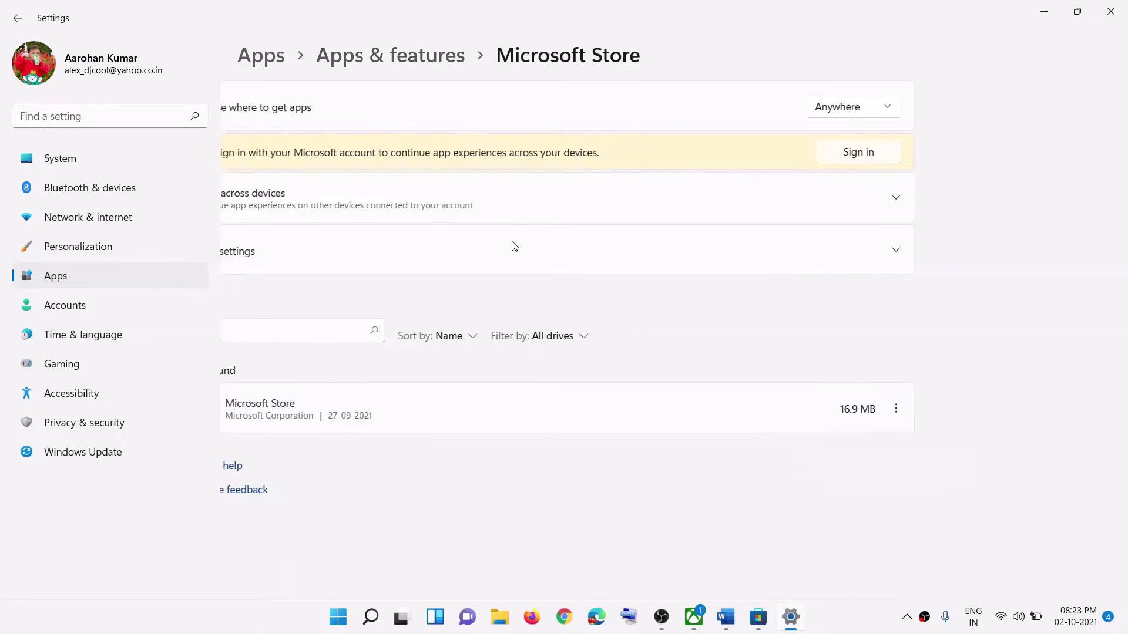
scroll(376, 376, down, 8)
scroll(387, 391, down, 3)
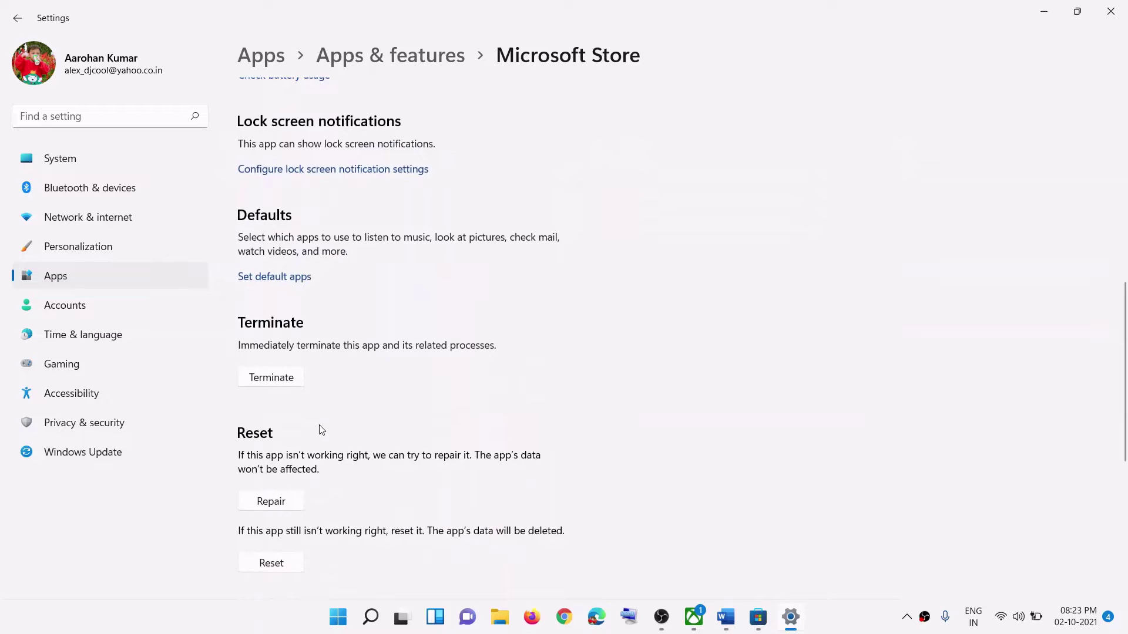
click(269, 487)
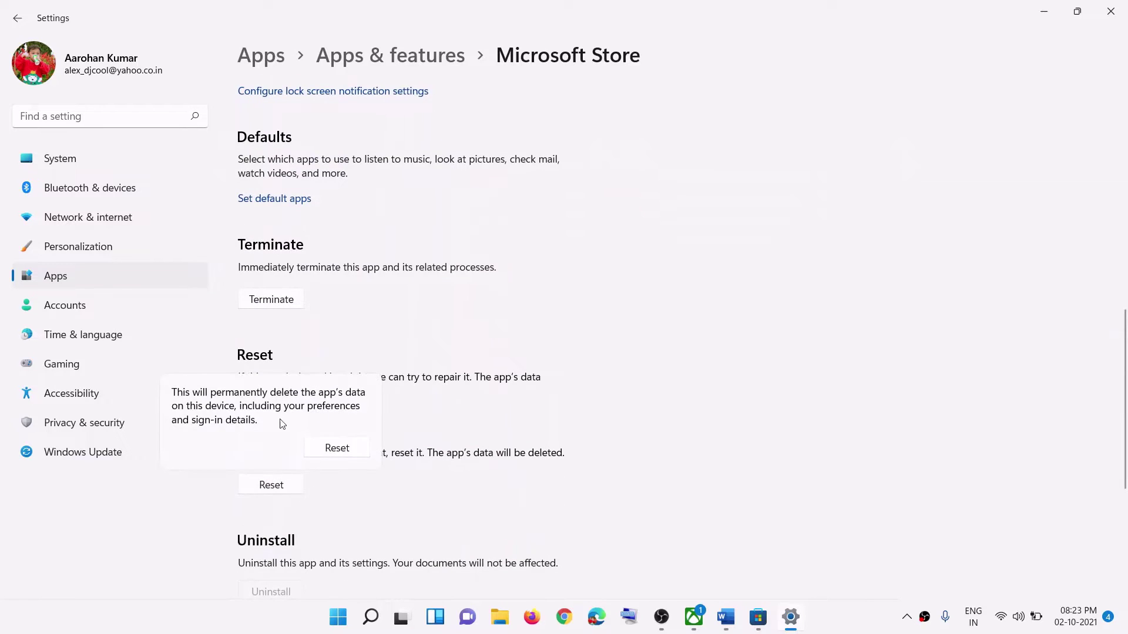
click(330, 449)
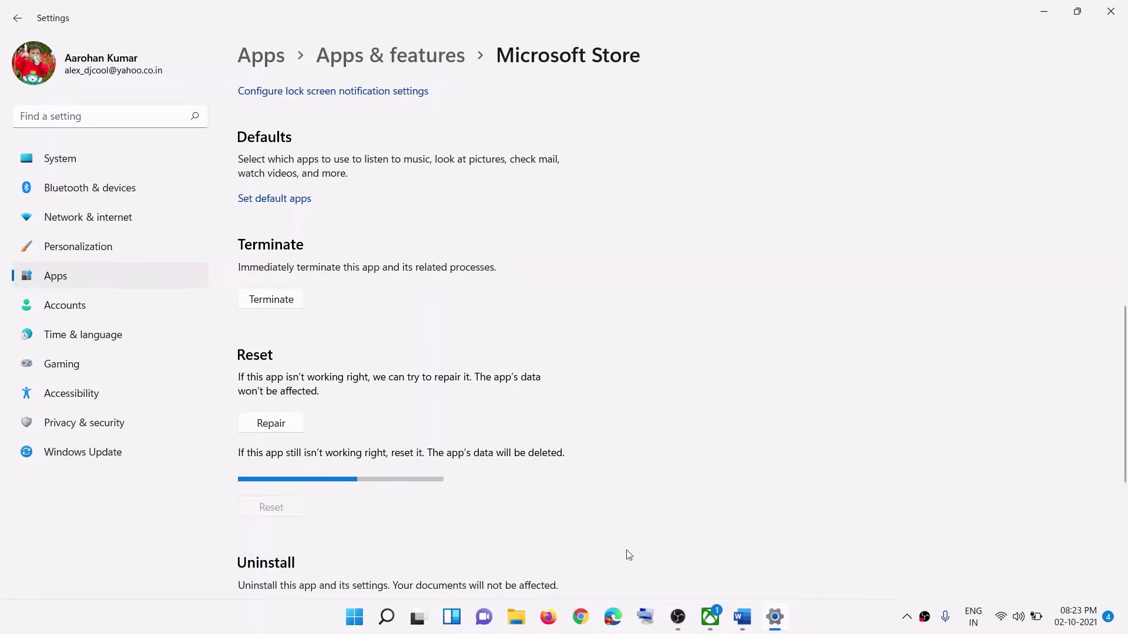
- Return to the Word notes and highlight the full Step 7 instruction on restarting the update, store install and background intelligence services
click(744, 618)
scroll(538, 403, down, 4)
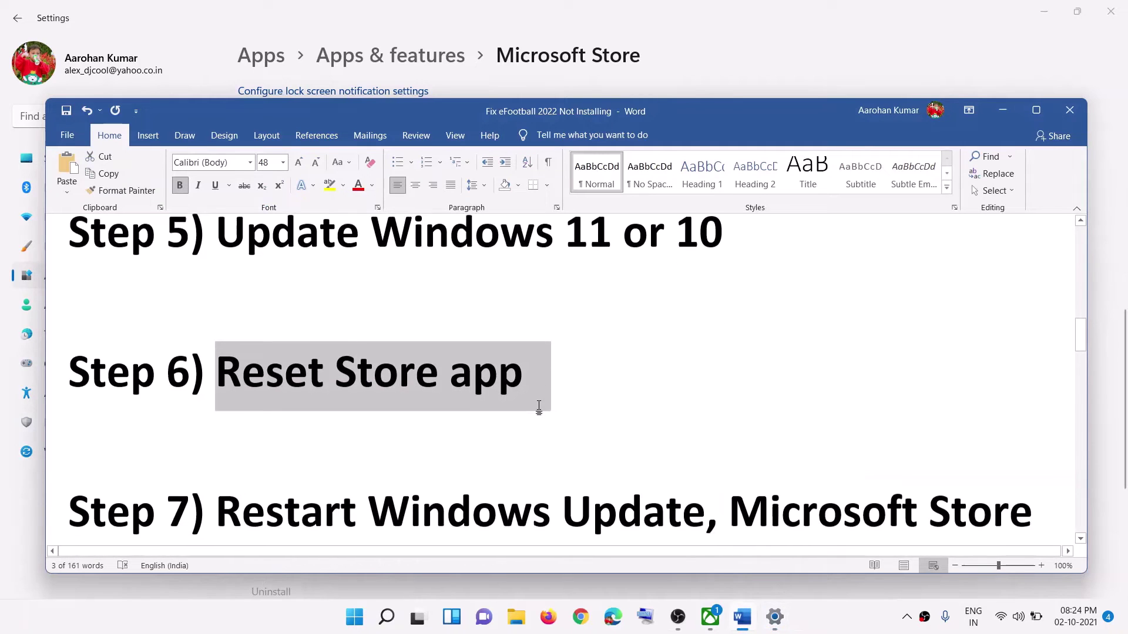
drag(356, 395, 708, 406)
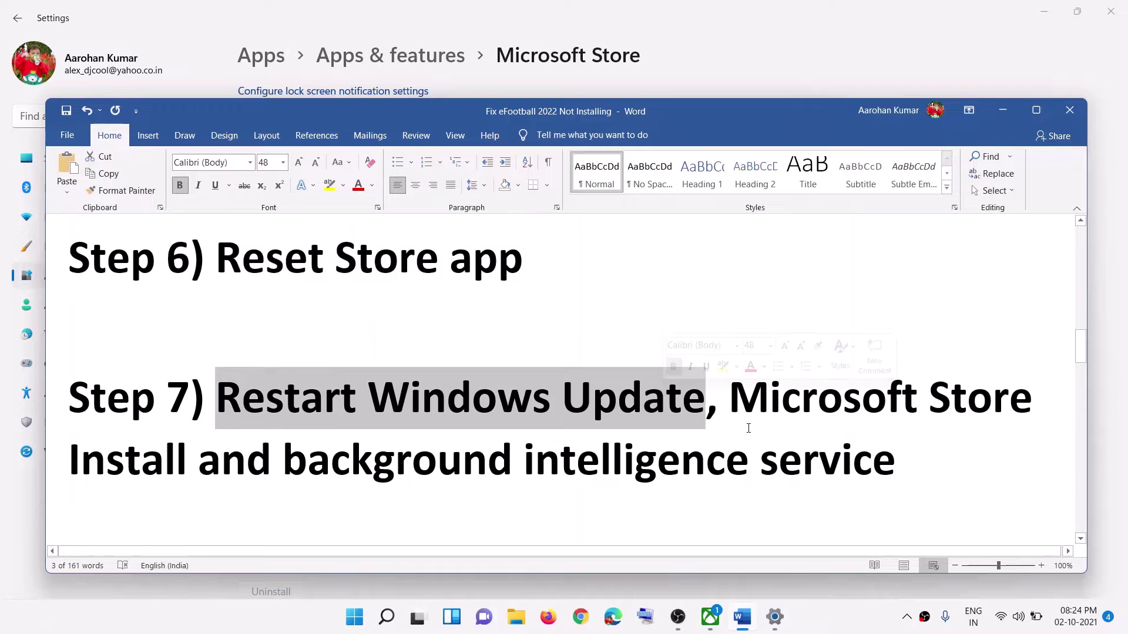
click(899, 467)
drag(899, 467, 215, 387)
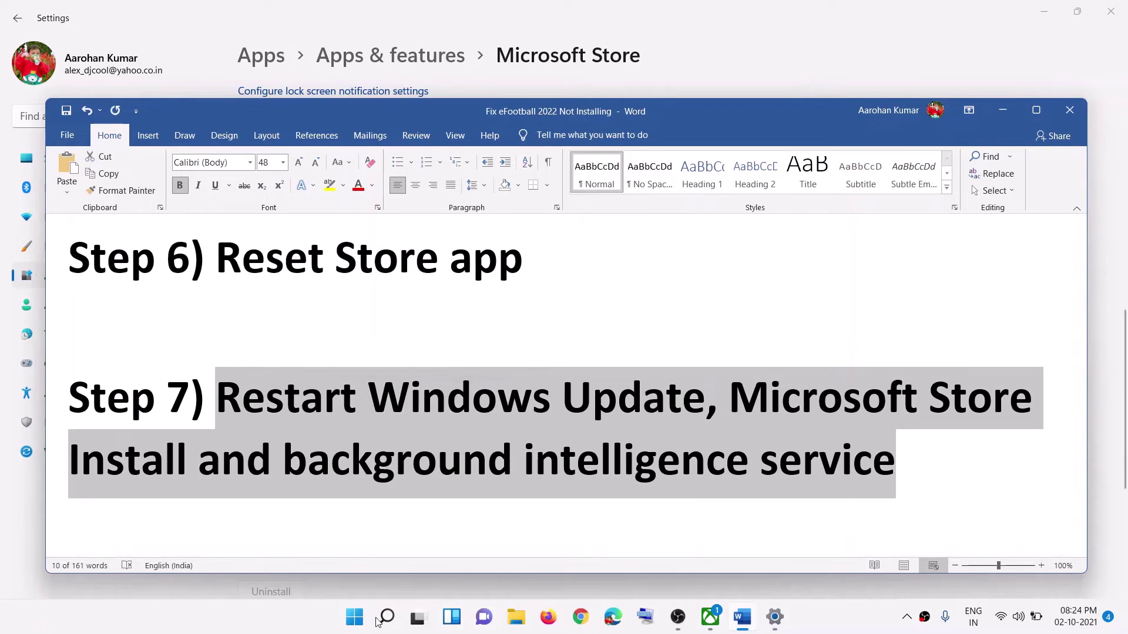
- Search Windows for "services" and open the Services app
click(358, 622)
text(services)
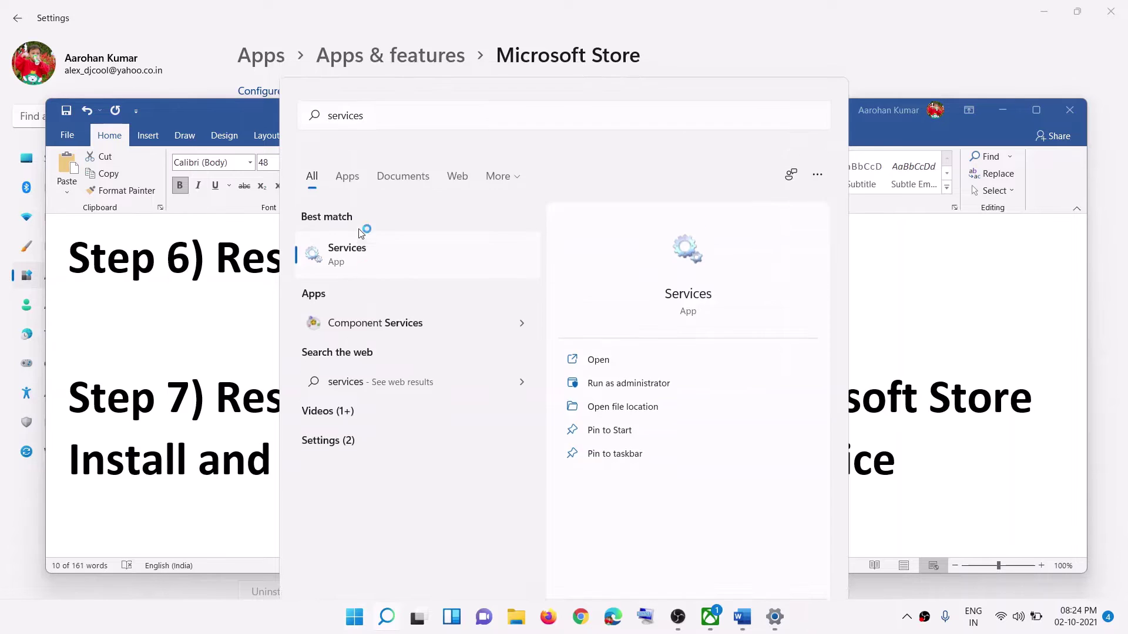
click(364, 229)
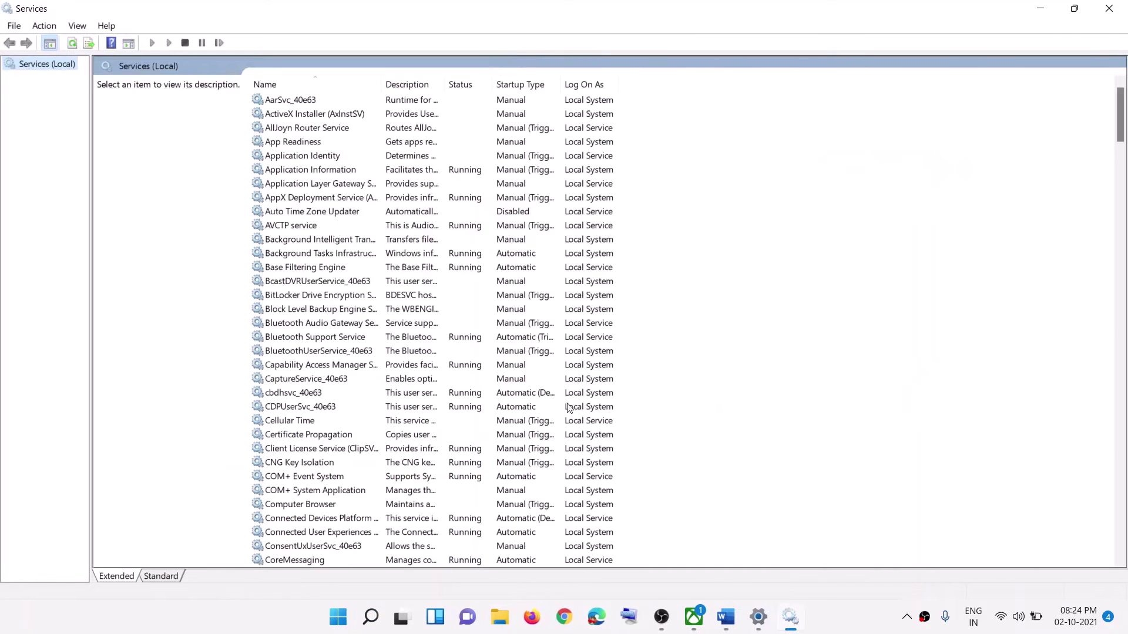
- Find the Windows Update service in the services list and open its properties
click(463, 424)
key(w)
scroll(399, 441, down, 4)
scroll(399, 440, down, 2)
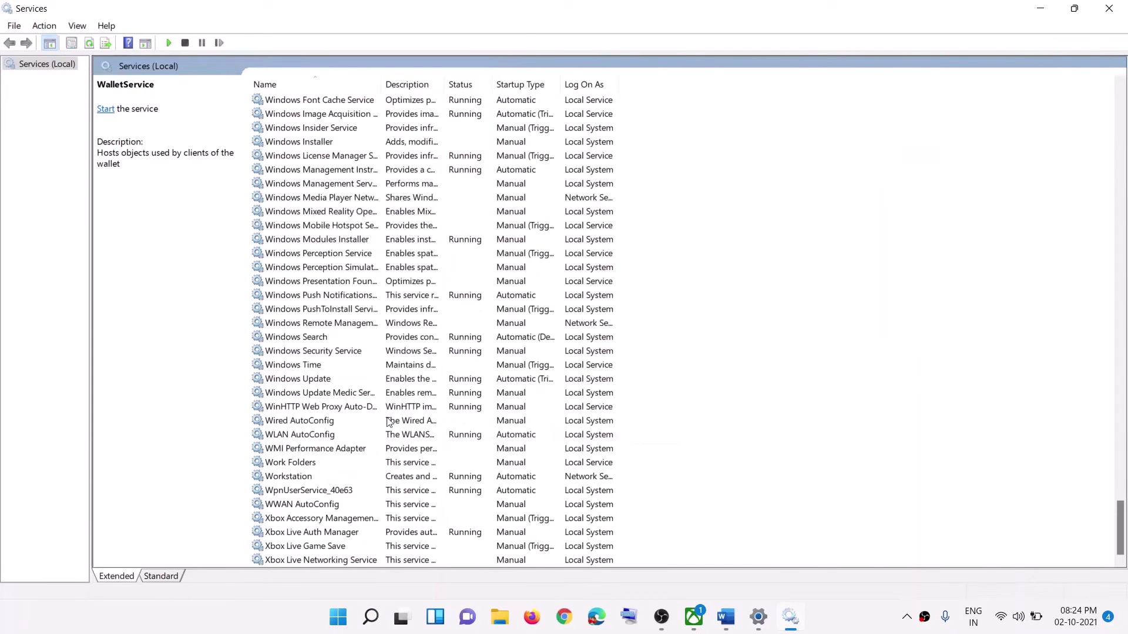
click(317, 382)
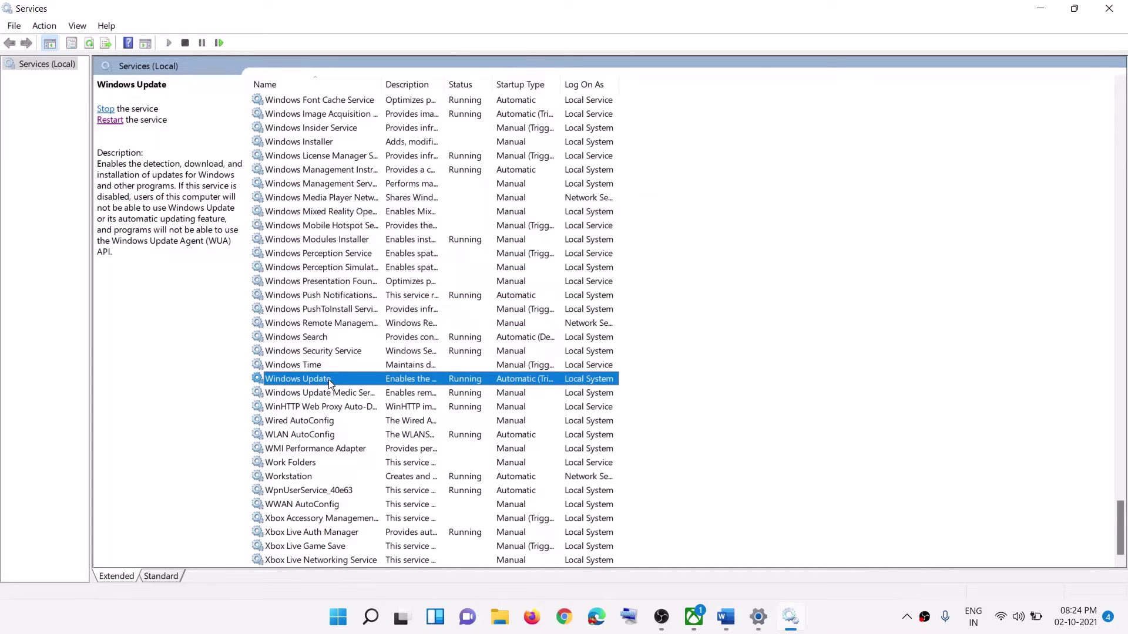
double_click(329, 379)
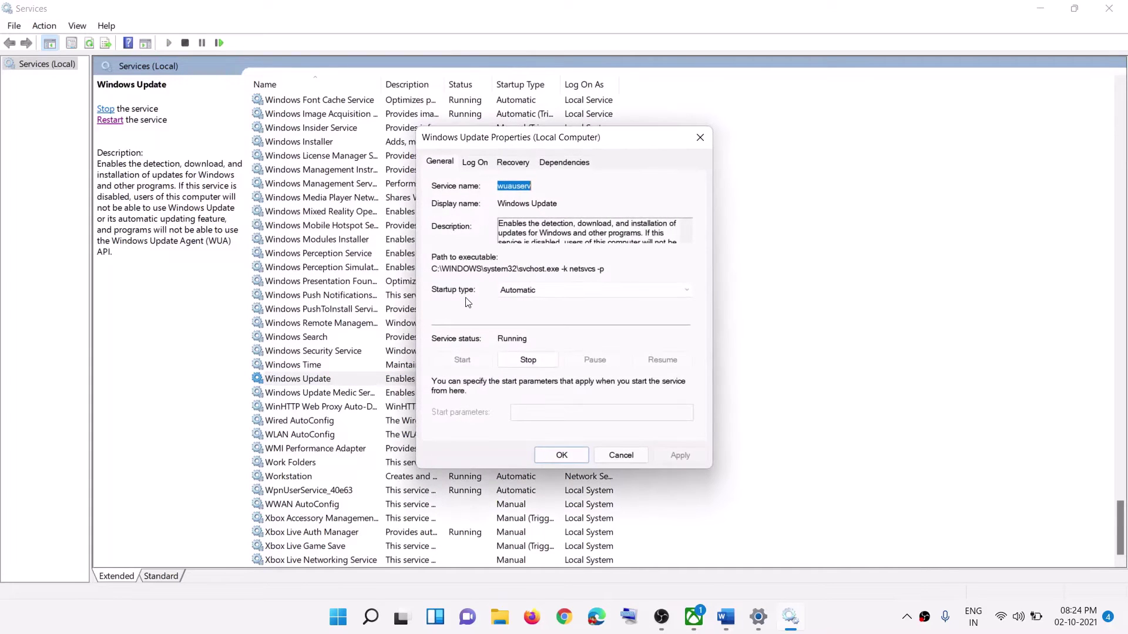
- Set the Windows Update startup type to Automatic, apply it and restart the service
click(545, 294)
click(523, 302)
click(695, 459)
click(561, 455)
click(328, 379)
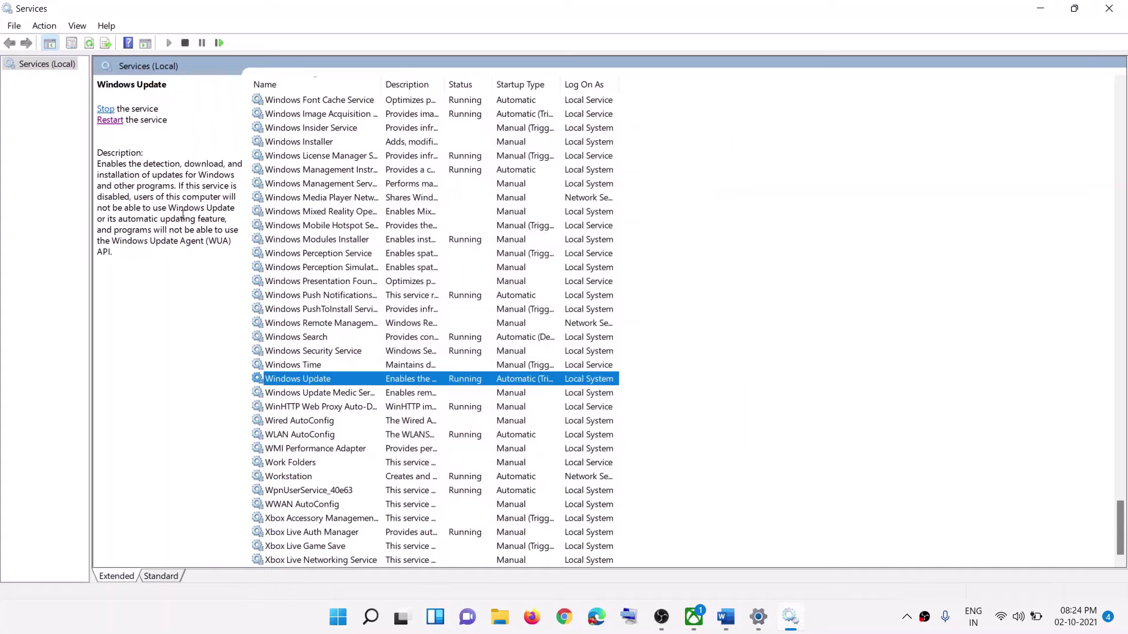
click(108, 121)
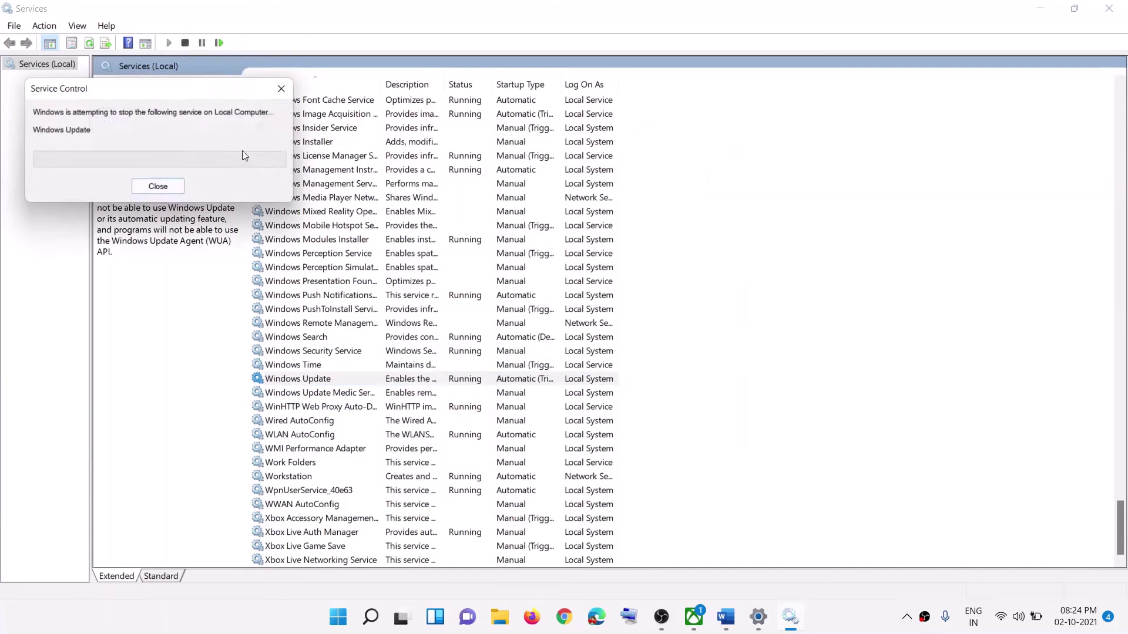
- Set the Microsoft Store Install Service's startup type to Automatic, apply it and restart the service
click(359, 337)
key(m)
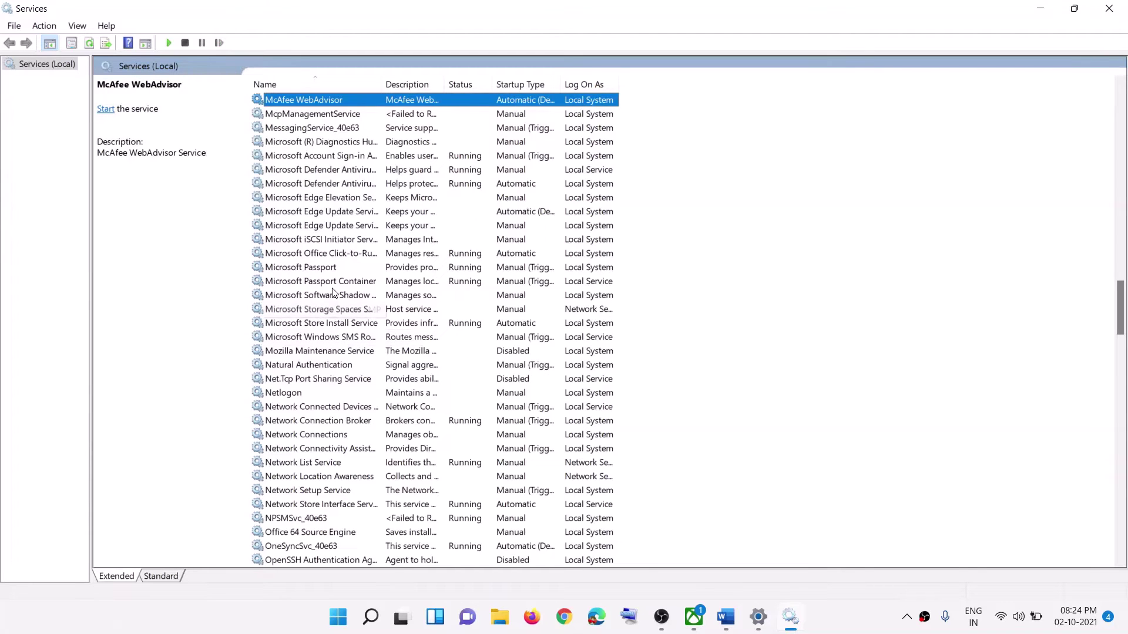
click(328, 325)
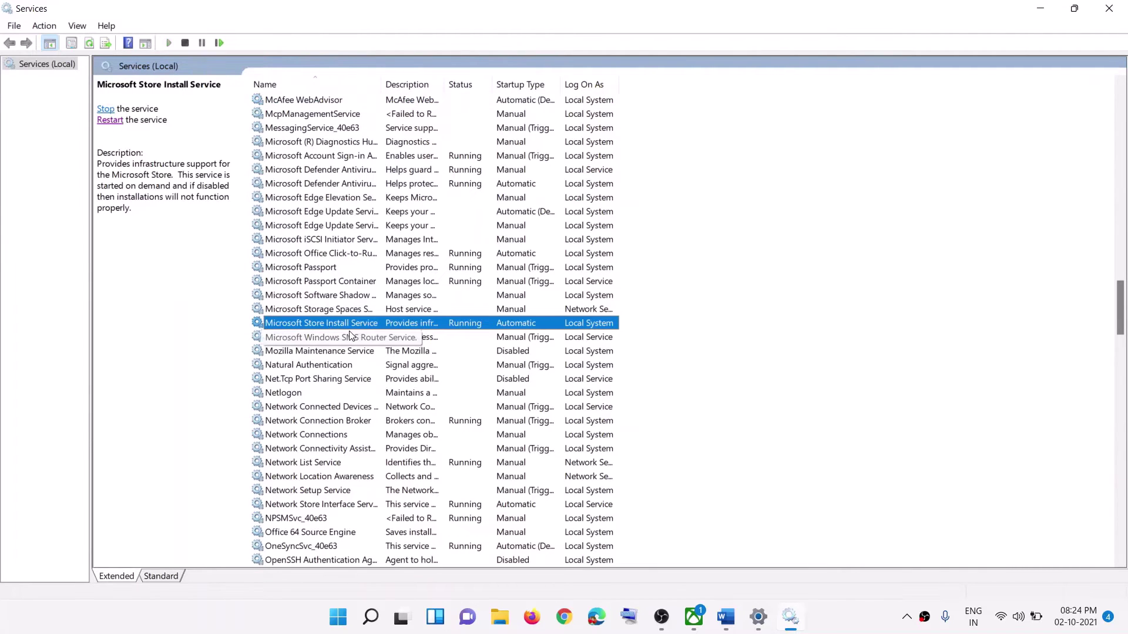
double_click(388, 328)
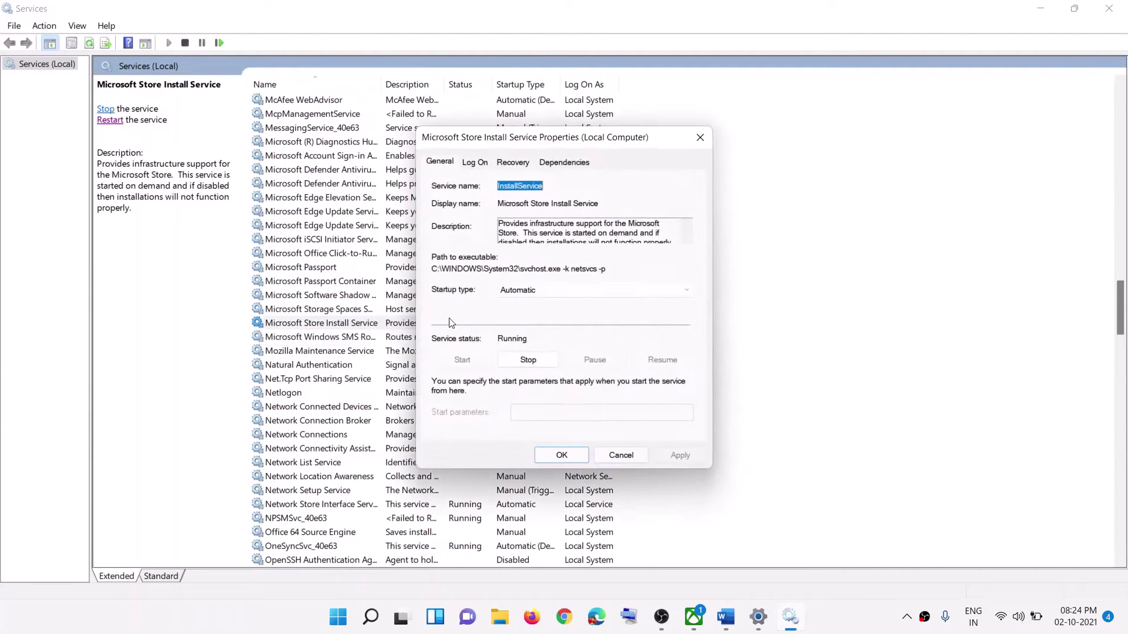
click(518, 291)
click(518, 309)
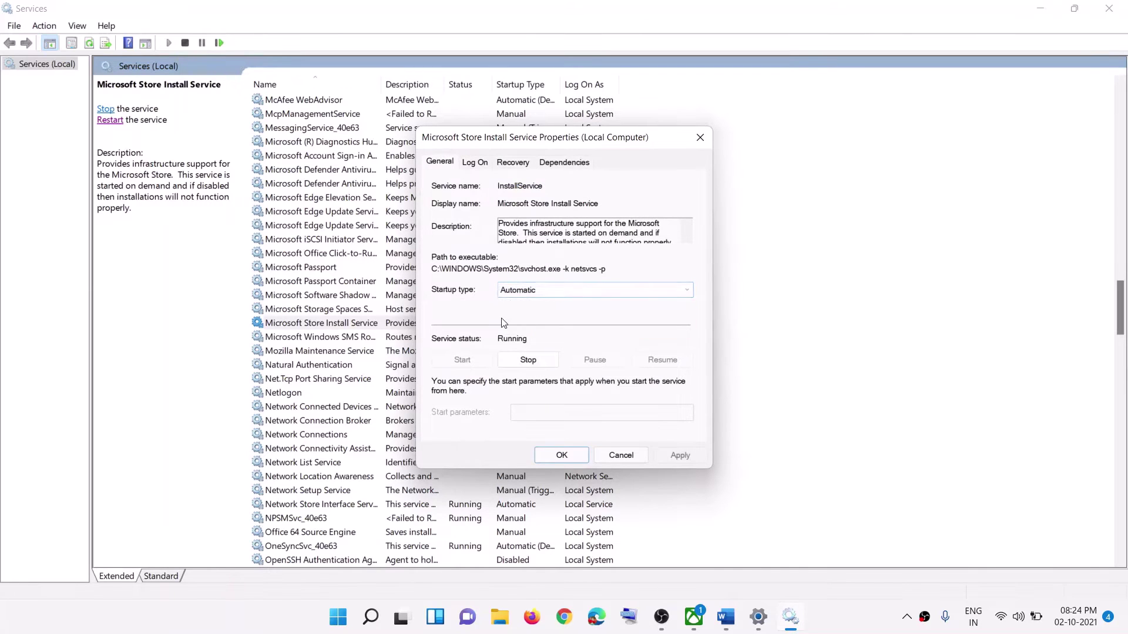
click(691, 458)
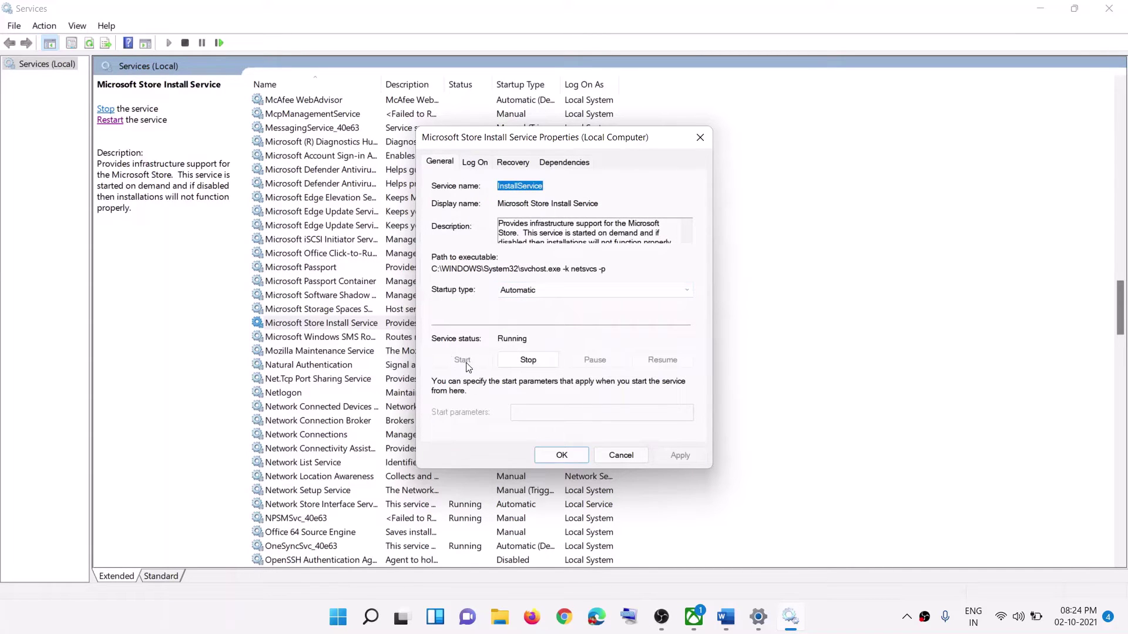
click(543, 455)
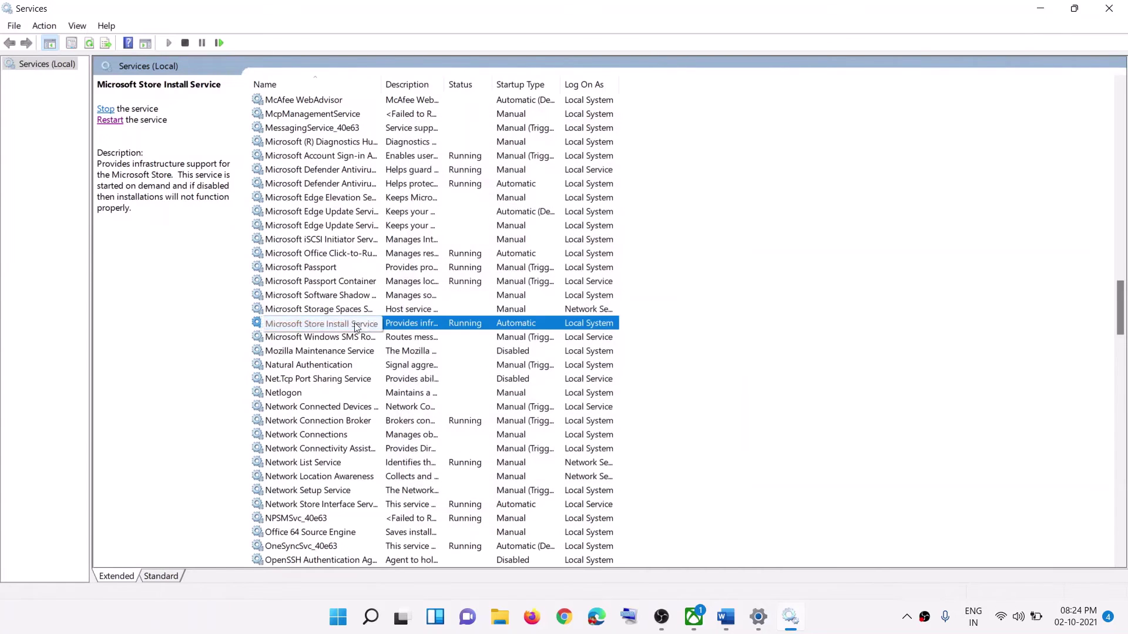
click(109, 120)
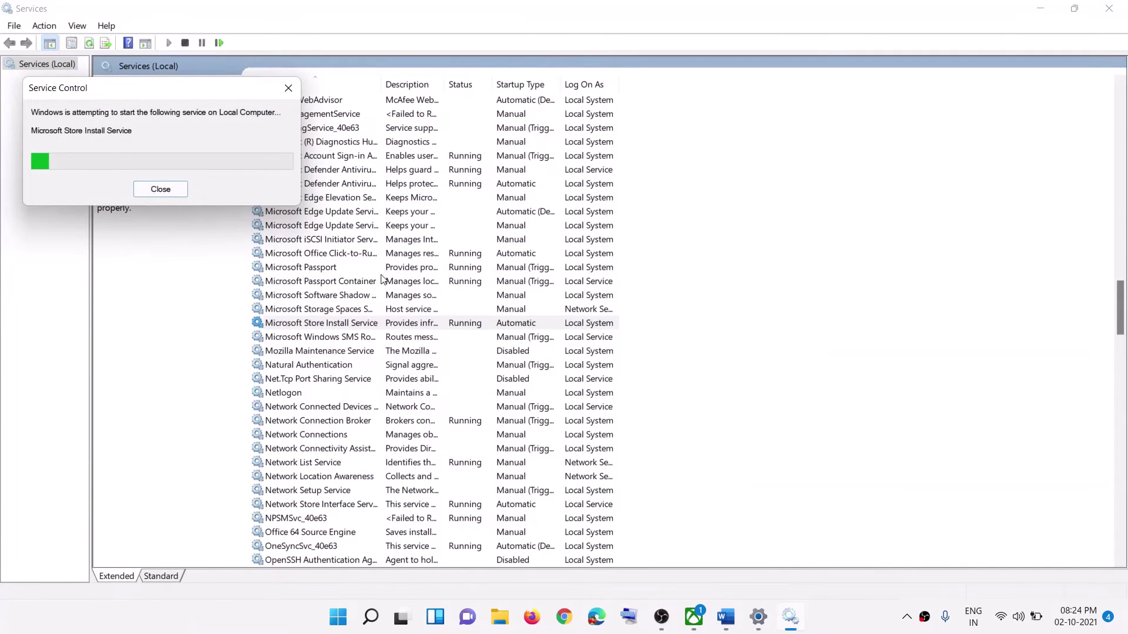
- Open the properties of the Background Intelligent Transfer Service and apply the Automatic startup type
click(360, 281)
key(b)
scroll(359, 175, up, 3)
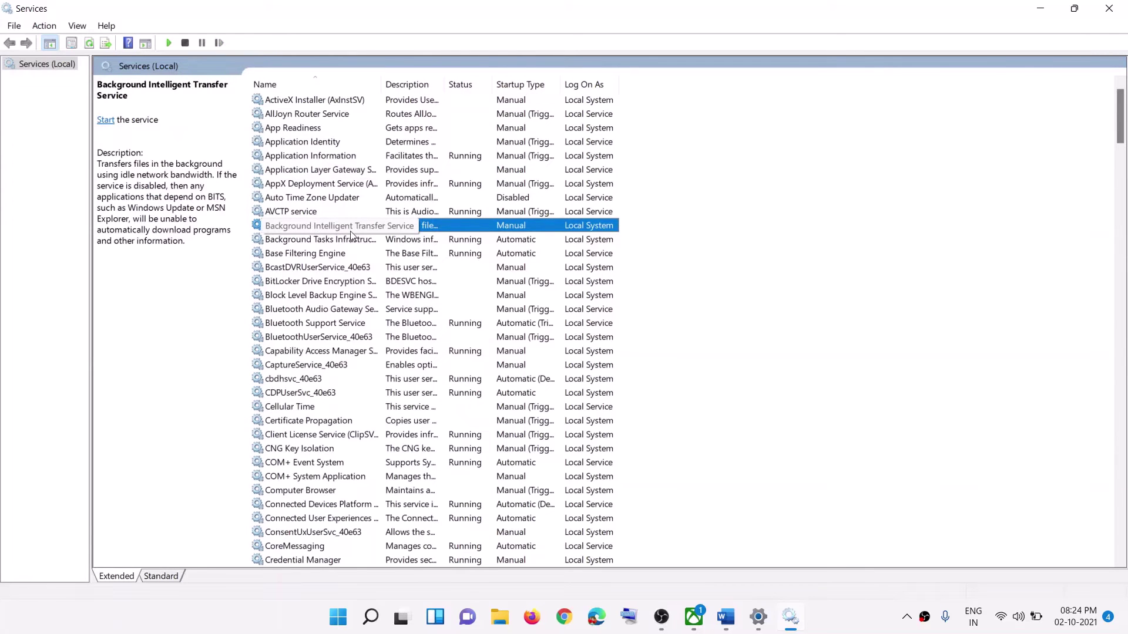
double_click(426, 228)
click(556, 293)
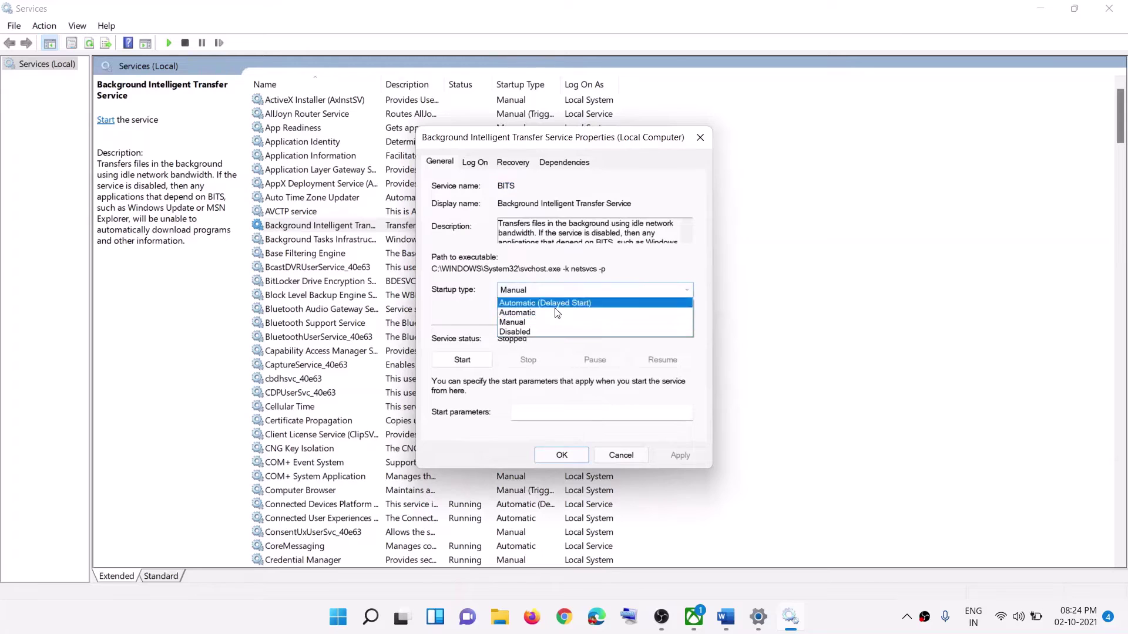
click(557, 313)
click(675, 452)
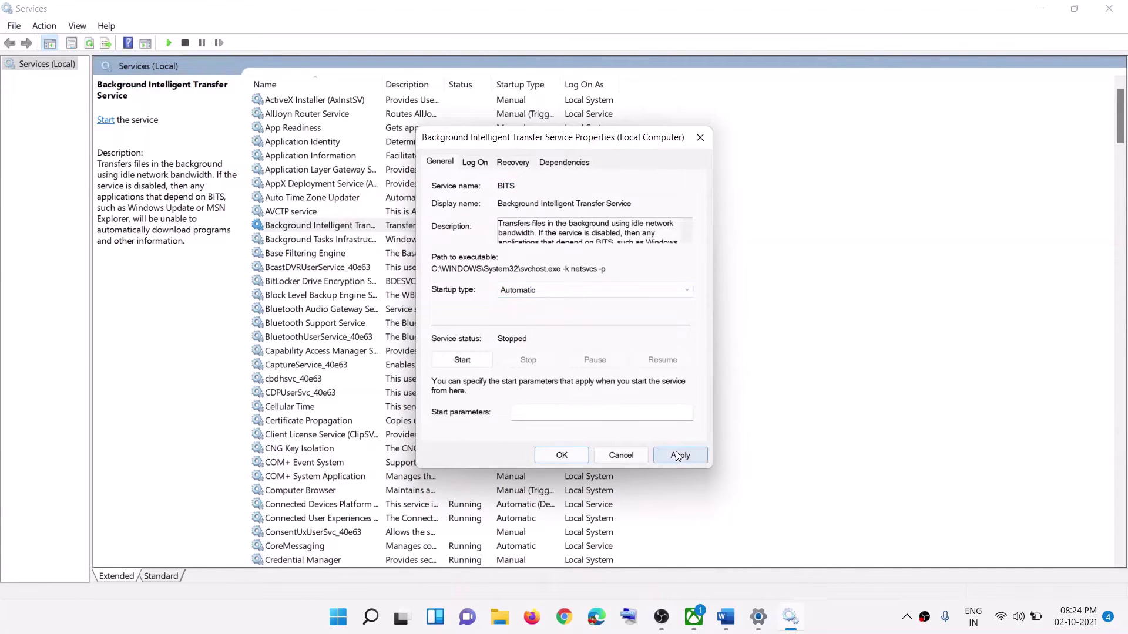
- Start the Background Intelligent Transfer Service, close its properties and restart it
click(454, 361)
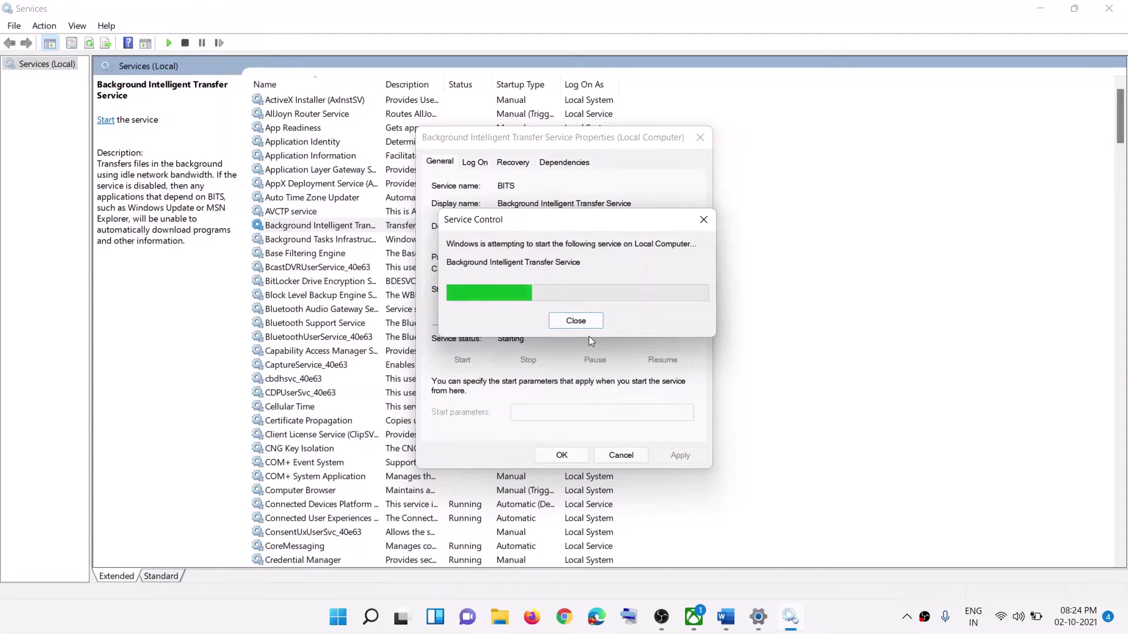
click(580, 460)
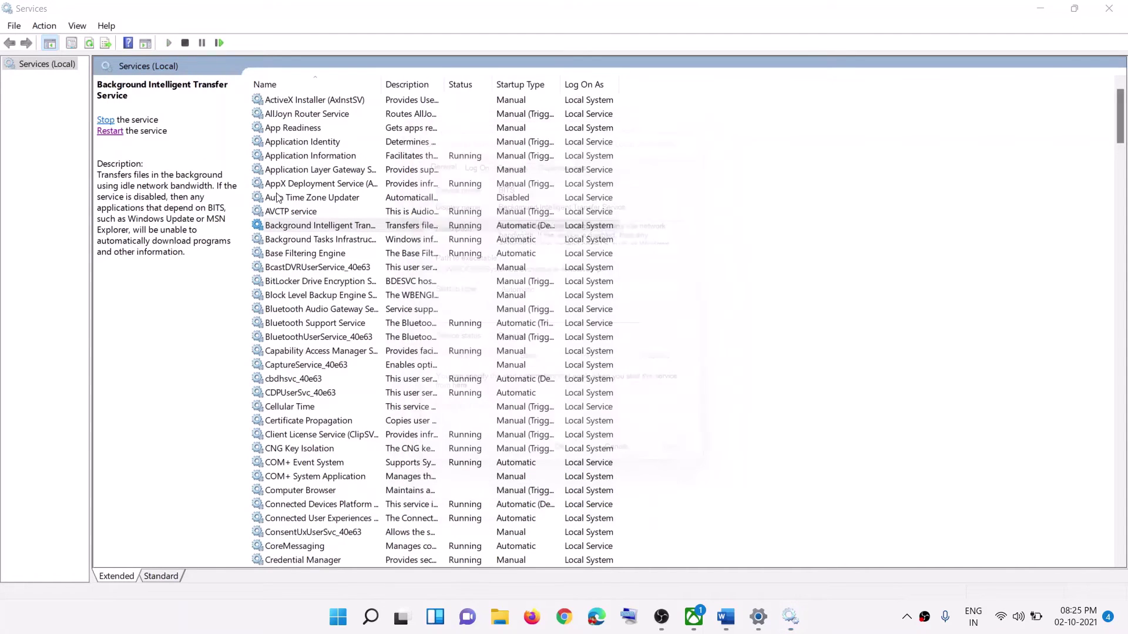
click(110, 133)
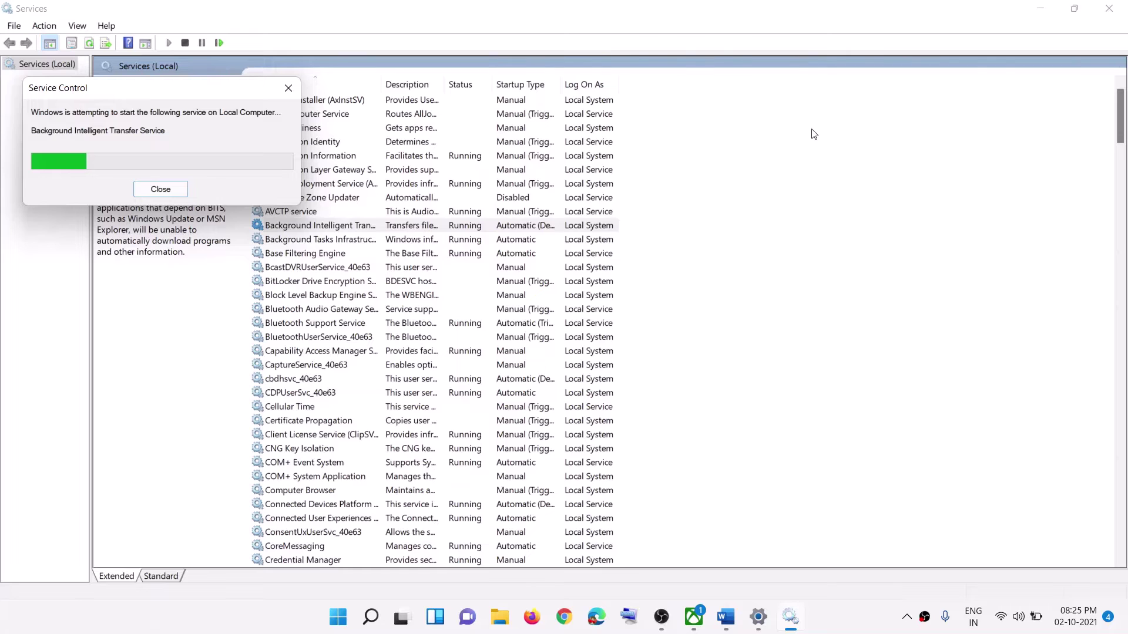
- Return to the Word notes and highlight the Step 8 instruction on deleting the Windows Store local cache, including its folder path
click(727, 618)
scroll(482, 398, down, 2)
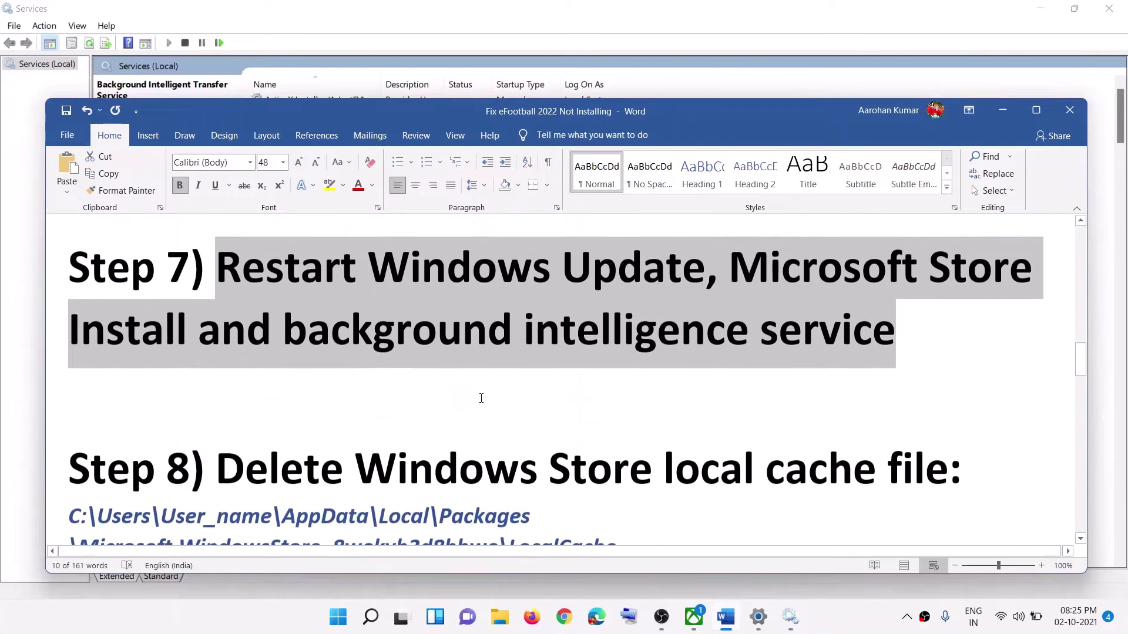
scroll(481, 398, down, 2)
drag(356, 388, 859, 378)
drag(627, 470, 256, 411)
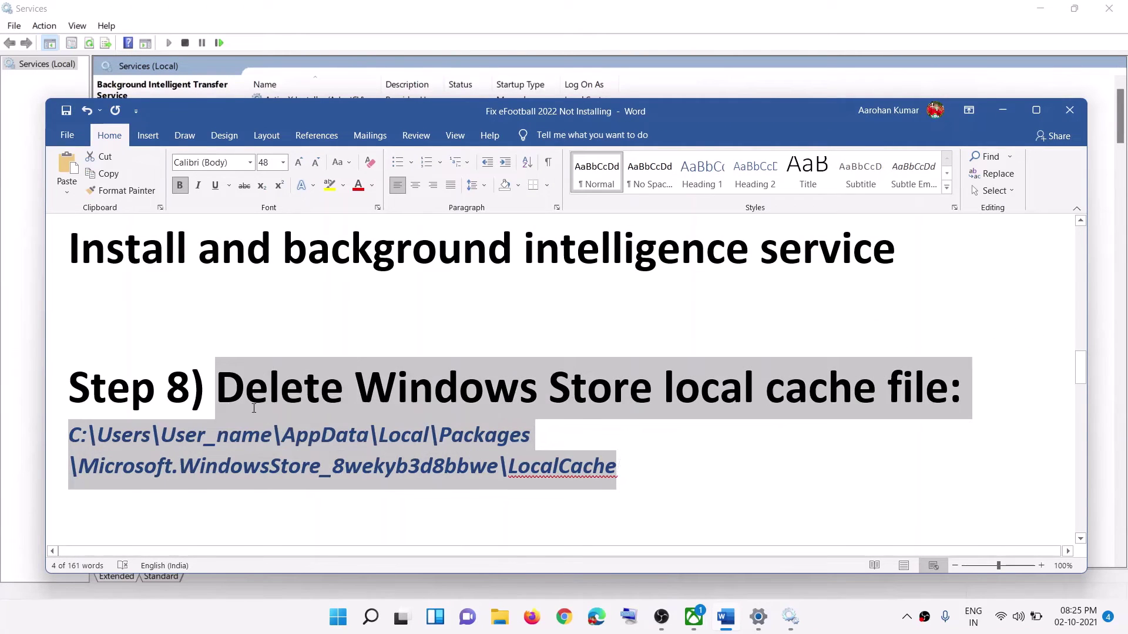
click(256, 411)
- In File Explorer, go to the current user's profile folder under C:\Users, checking the path against the Word notes
click(500, 617)
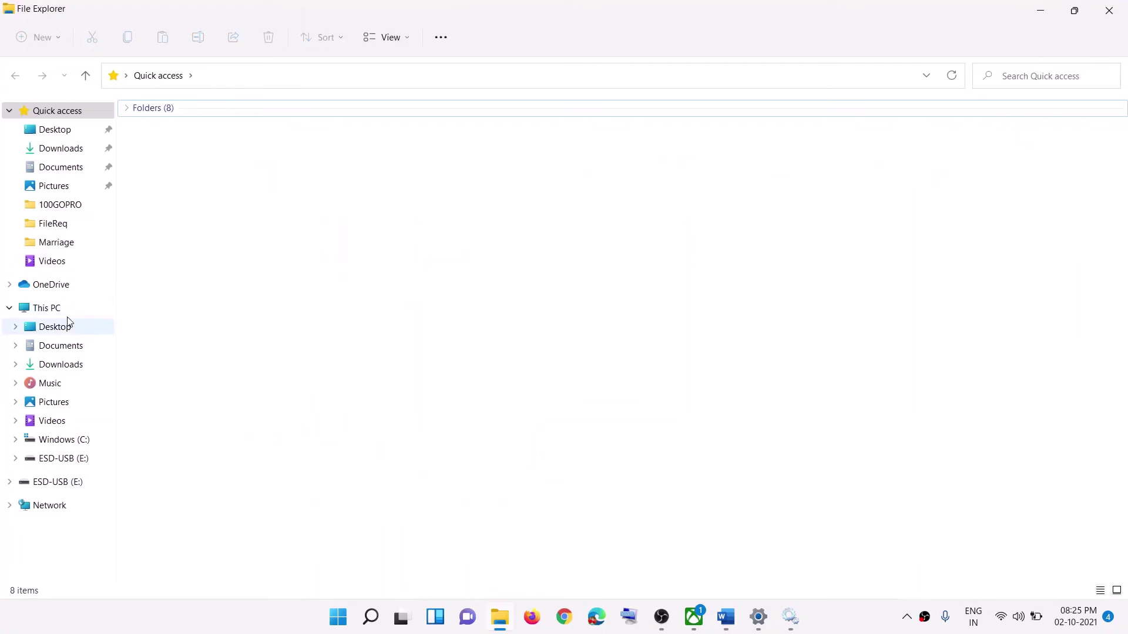
click(50, 308)
double_click(219, 245)
key(alt+Tab)
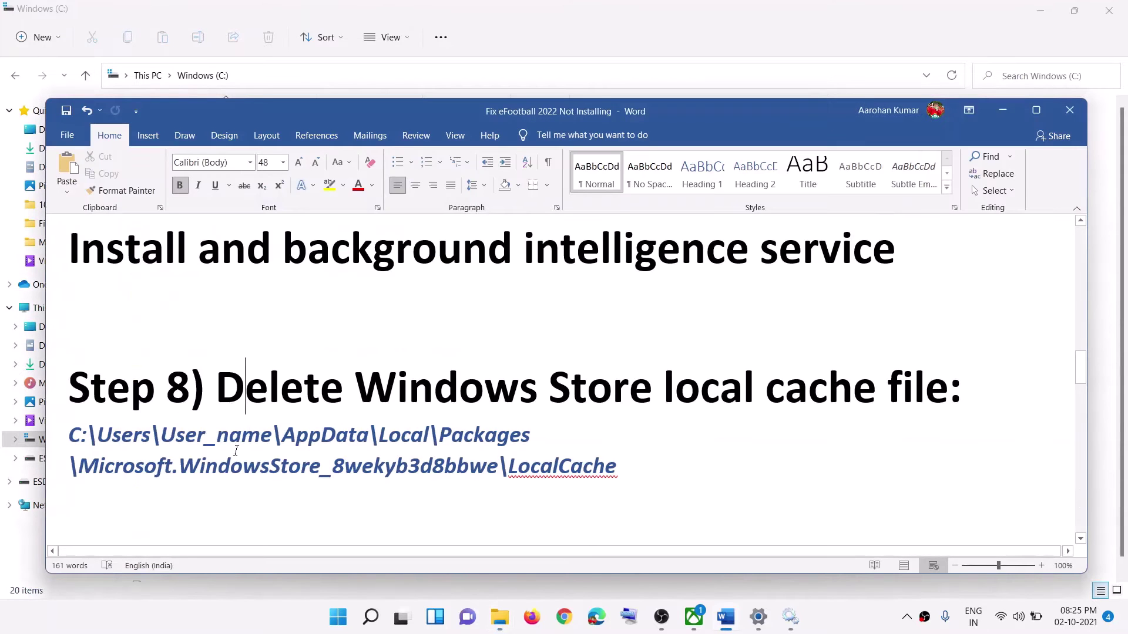
key(alt+Tab)
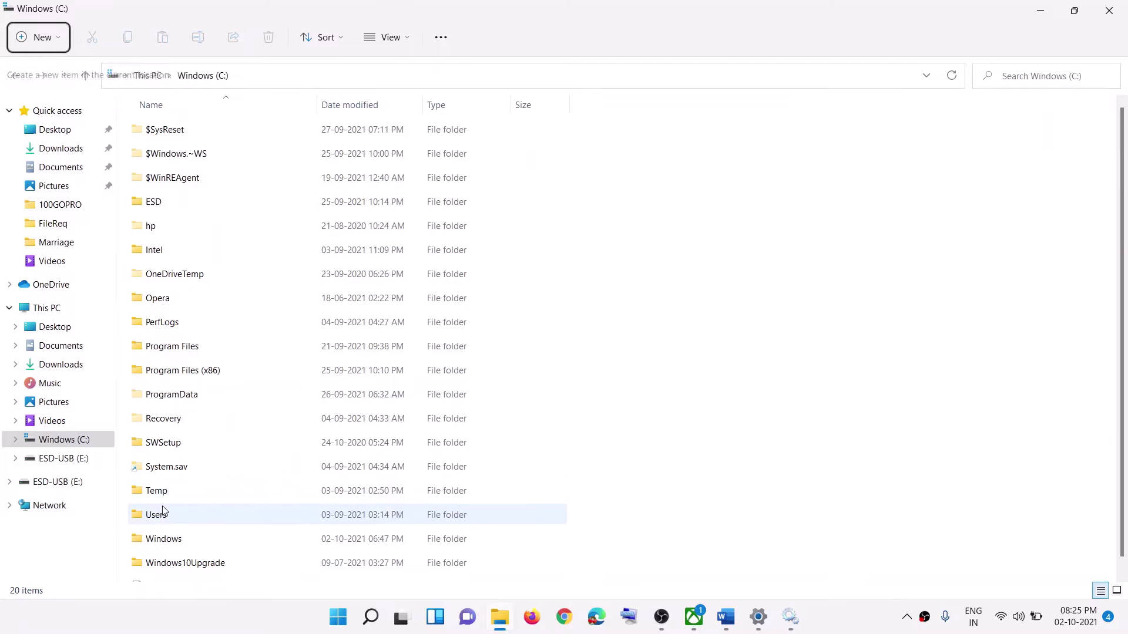
click(182, 520)
double_click(176, 525)
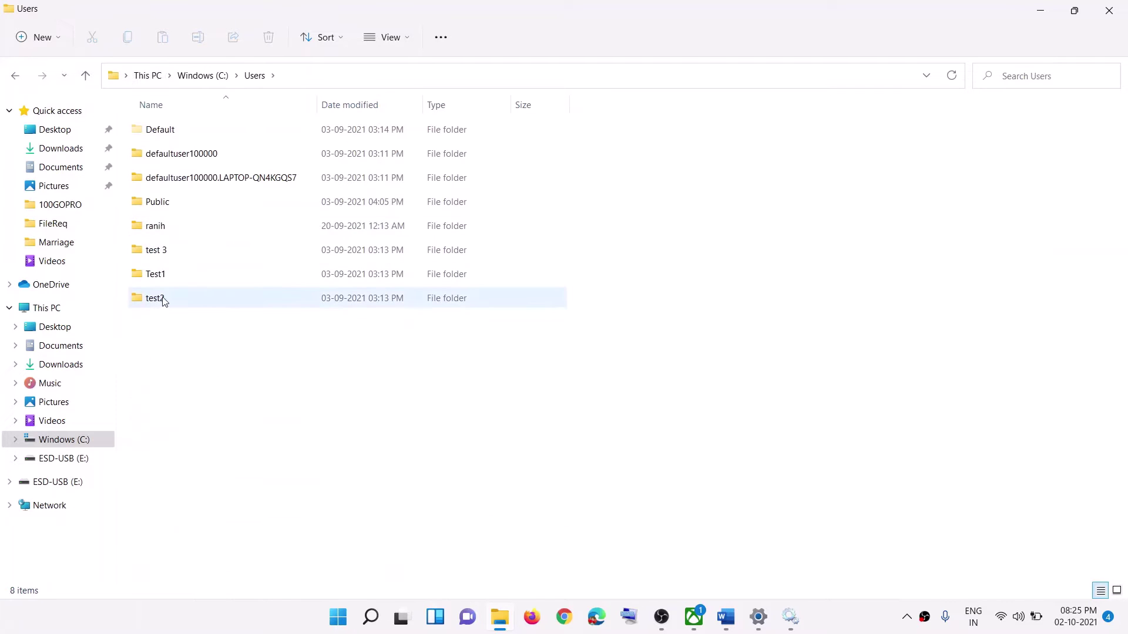
double_click(175, 228)
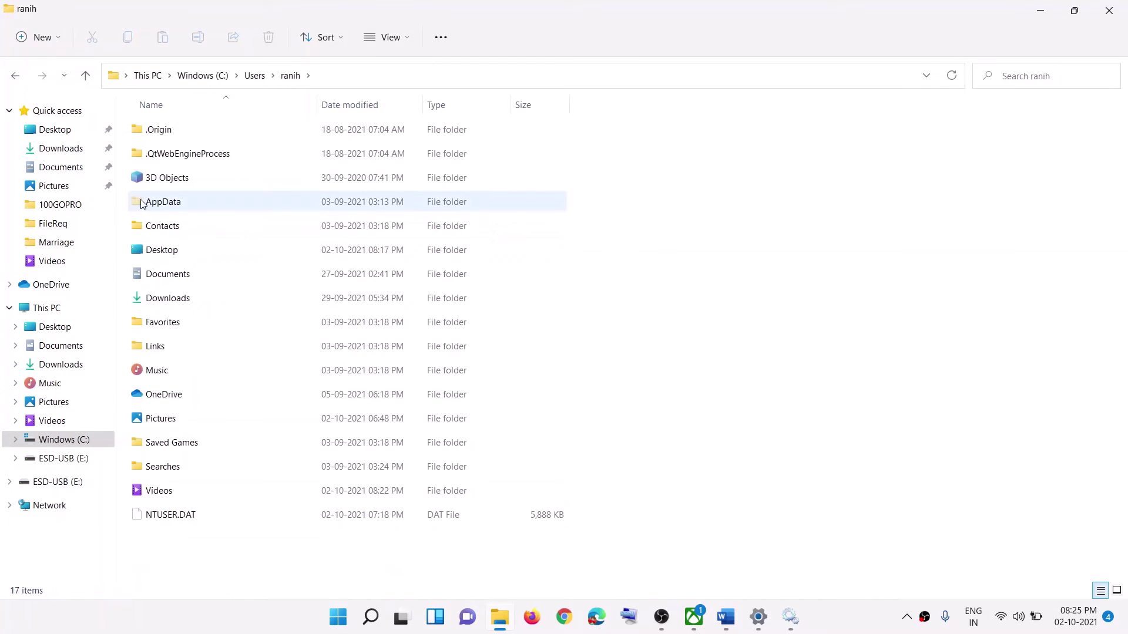
key(alt+Tab)
key(alt+Tab)
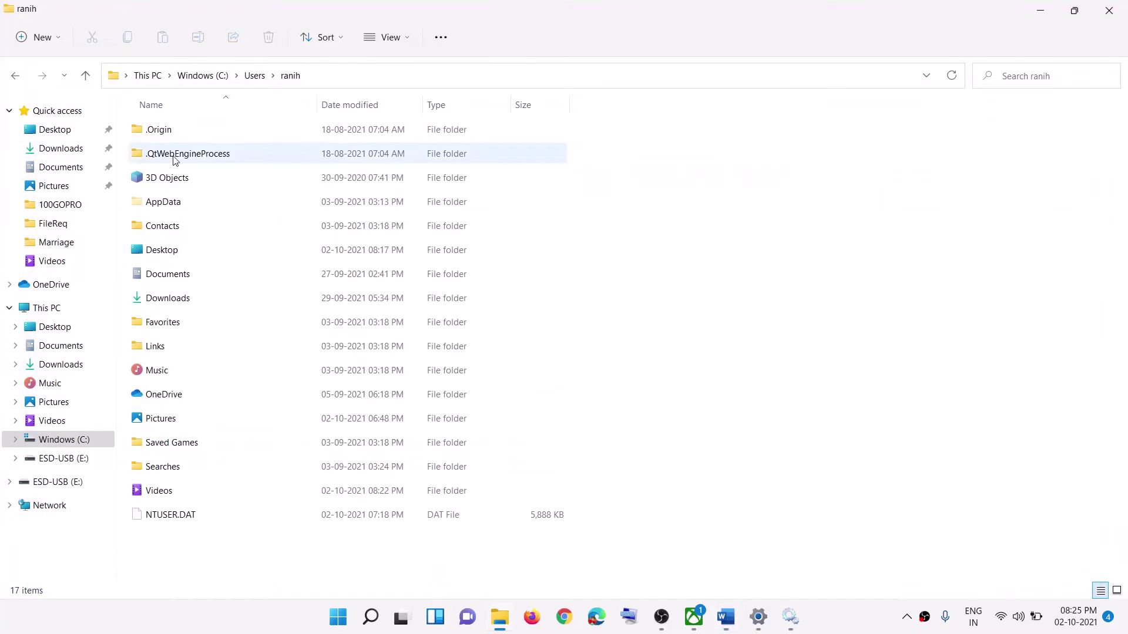
- Check that Hidden items is enabled in the view options and open the AppData folder
click(237, 210)
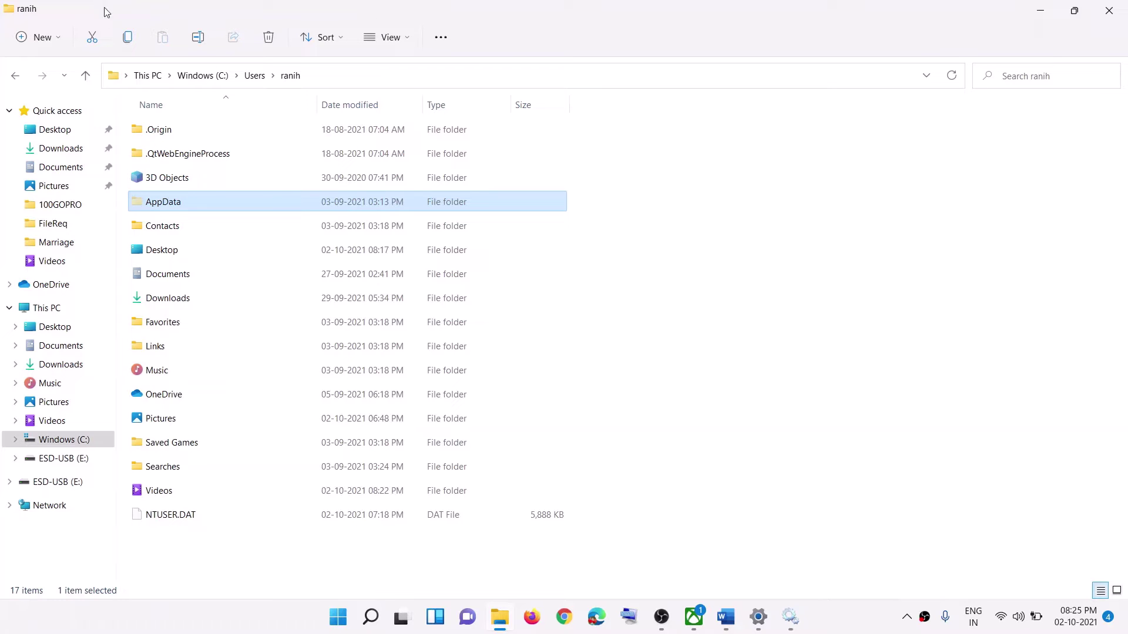
click(407, 37)
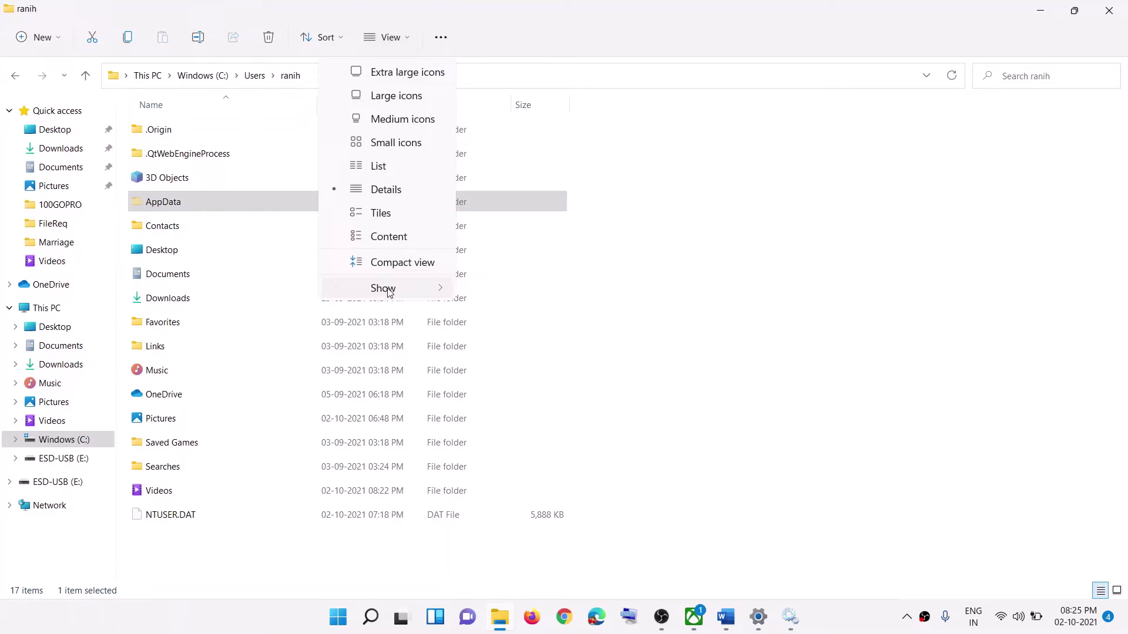
mouse_move(390, 291)
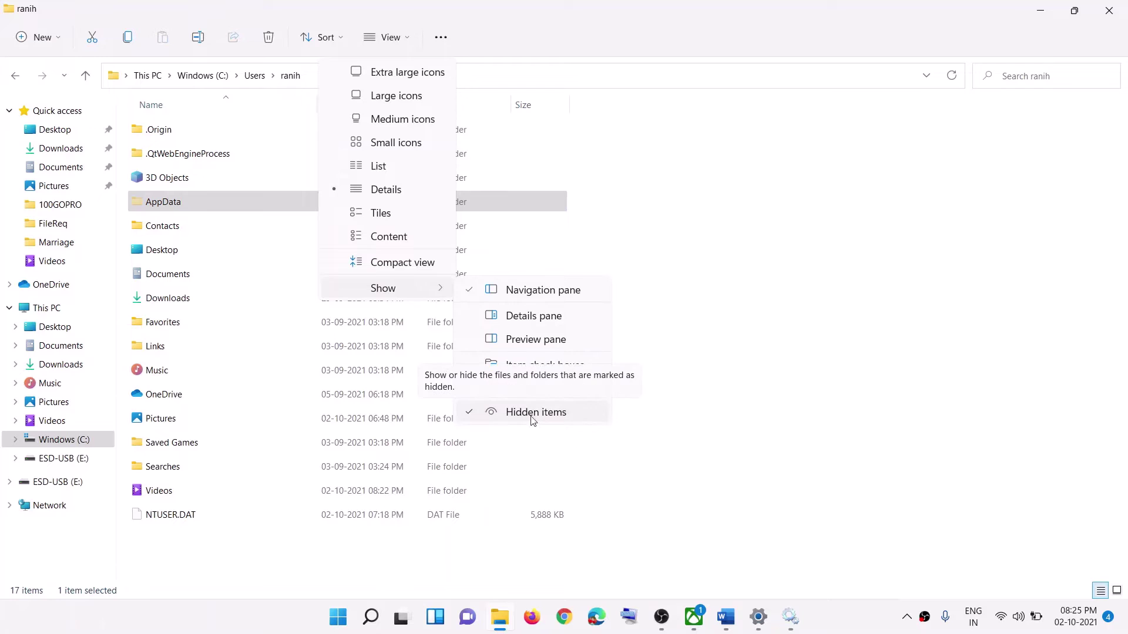
click(164, 206)
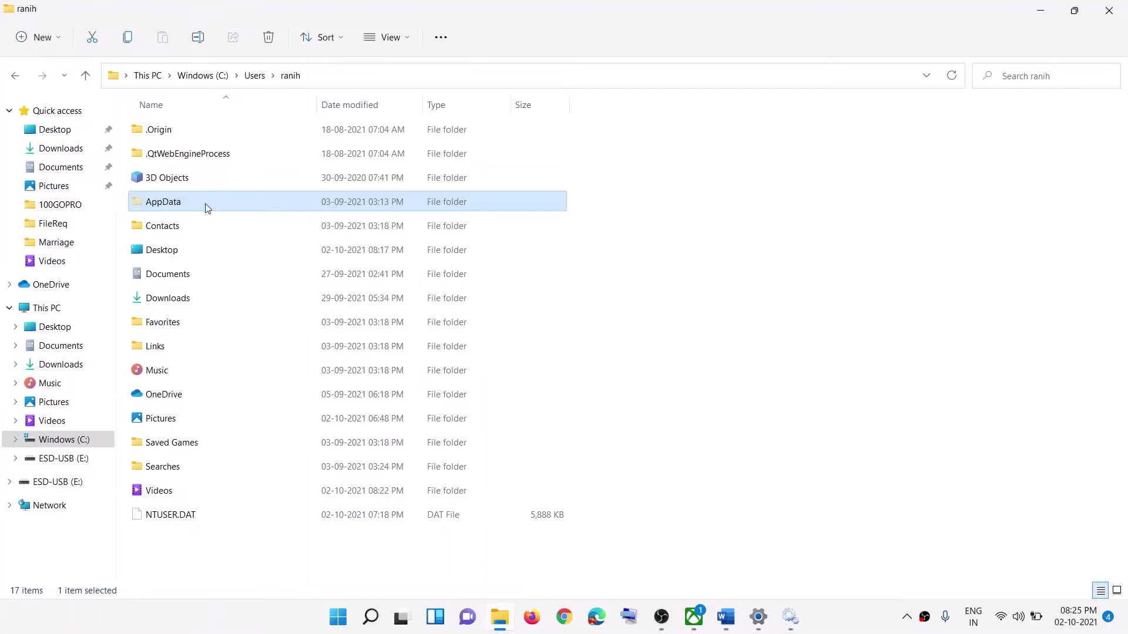
double_click(223, 199)
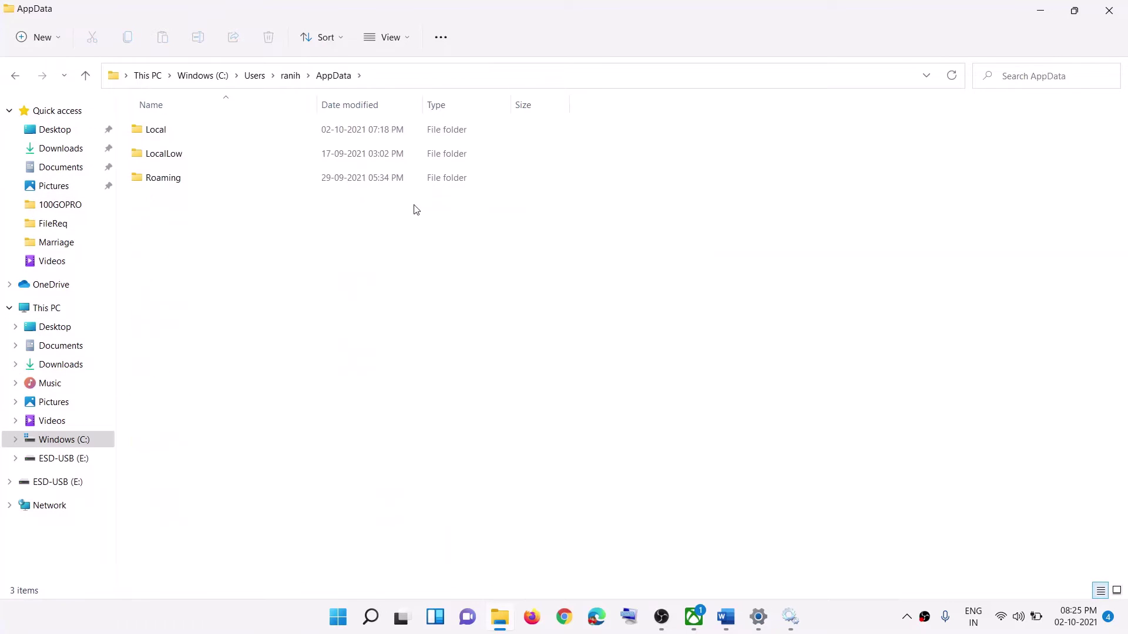
- Open the Local folder in AppData and its Packages subfolder, following the path in the Word notes
key(alt+Tab)
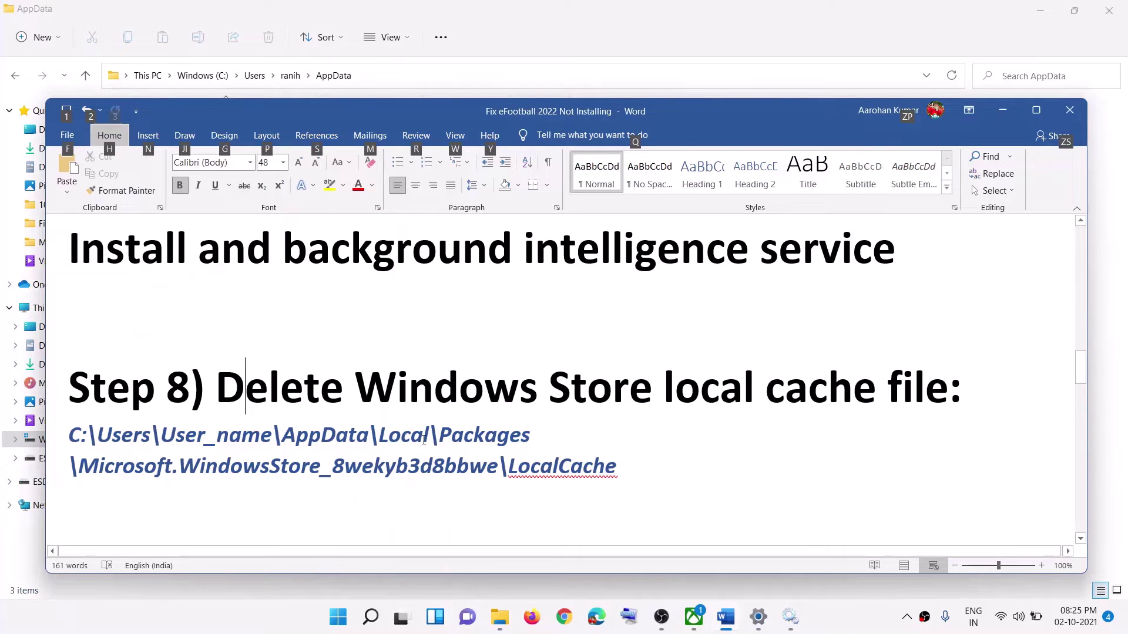
key(alt+Tab)
double_click(150, 134)
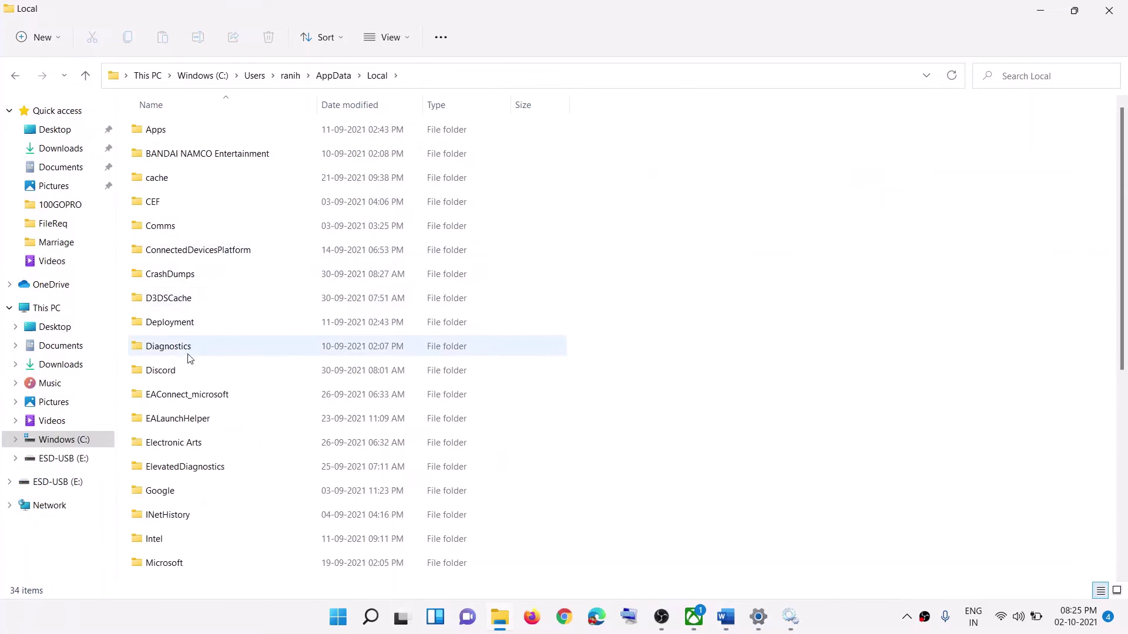
scroll(207, 428, down, 5)
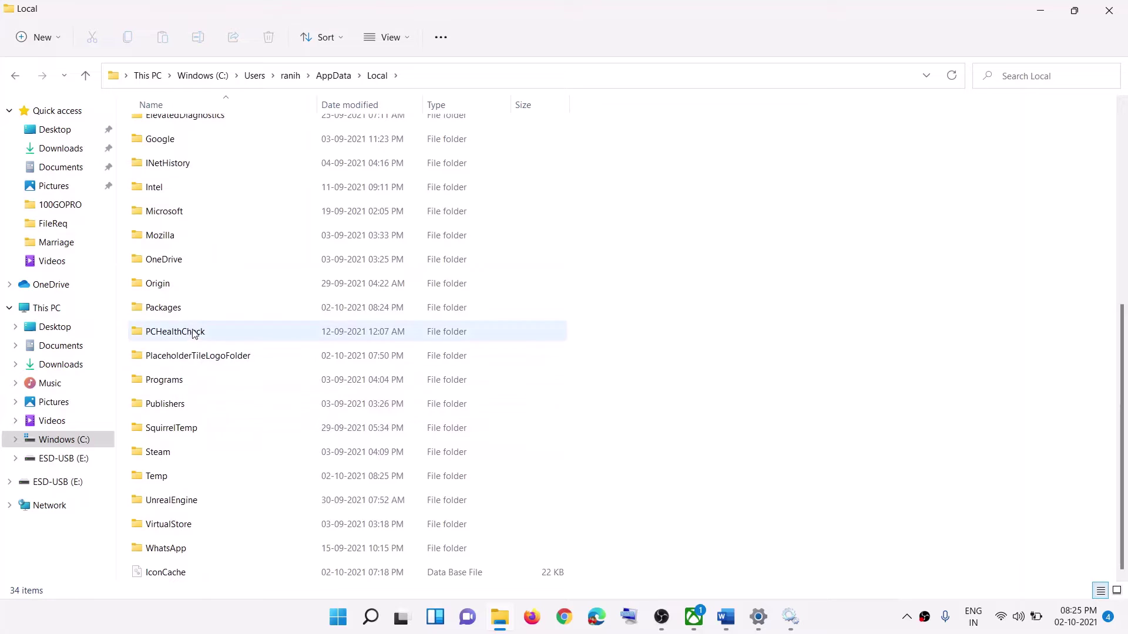
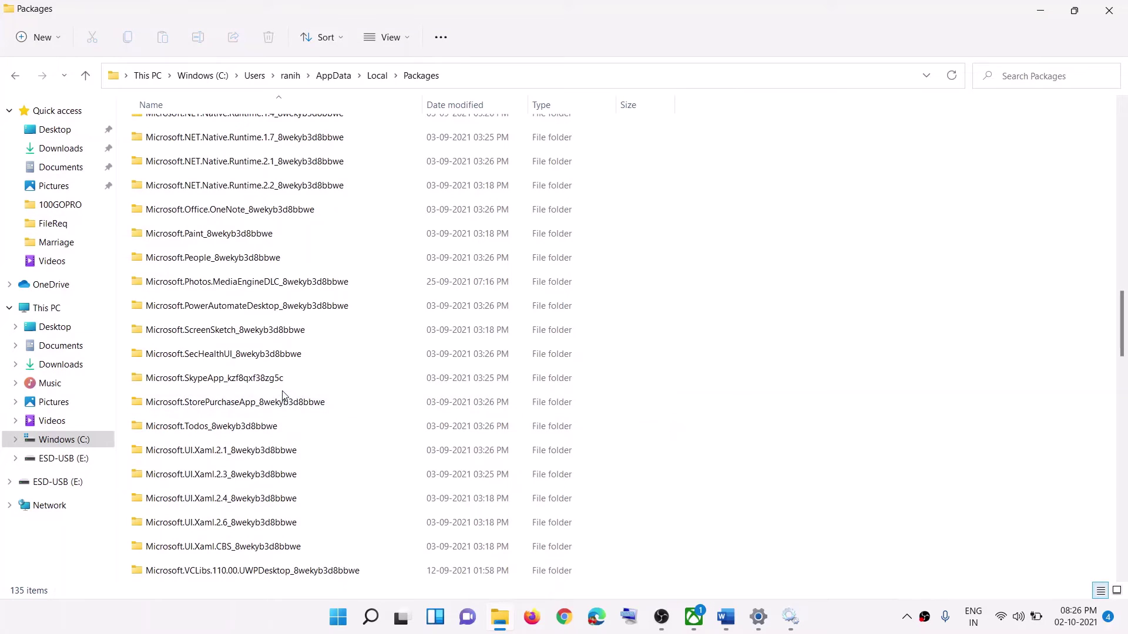
- Locate and select the Microsoft.WindowsStore_8wekyb3d8bbwe folder in Packages, checking the name against the Word notes
key(alt+Tab)
key(alt+Tab)
scroll(288, 423, down, 6)
scroll(289, 420, down, 1)
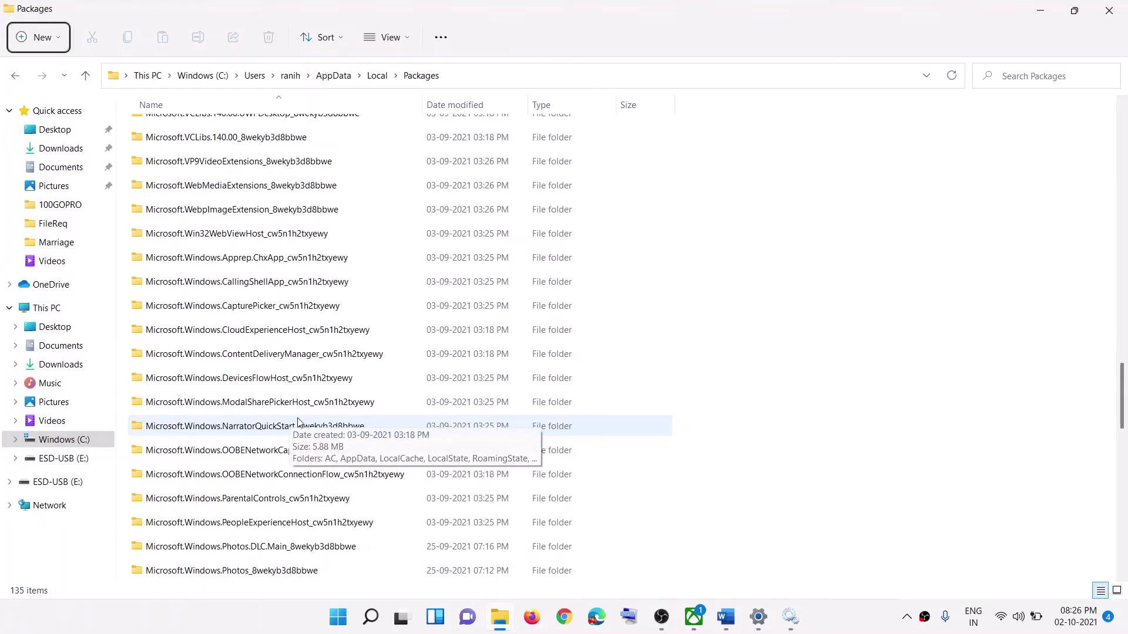
scroll(287, 467, down, 10)
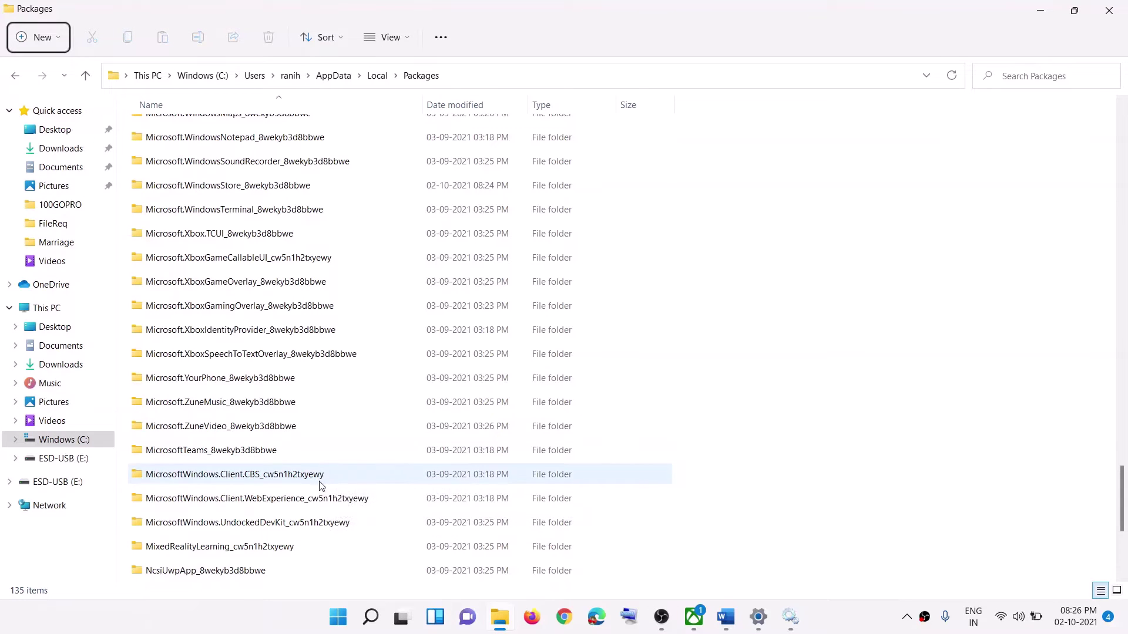
scroll(319, 490, down, 1)
scroll(315, 486, down, 1)
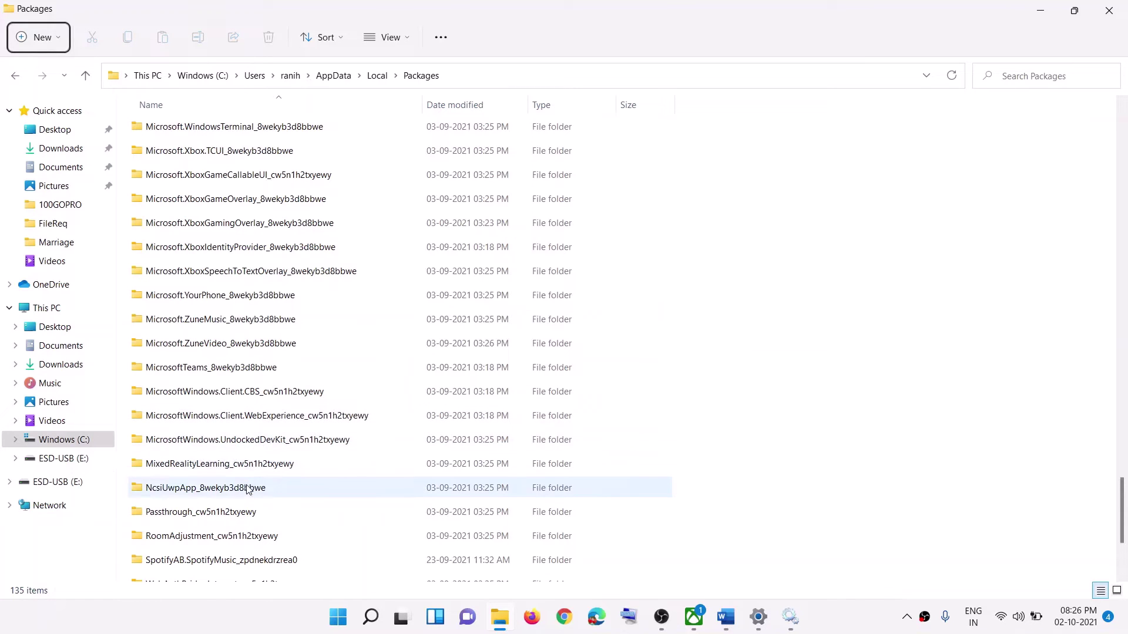
scroll(270, 464, up, 3)
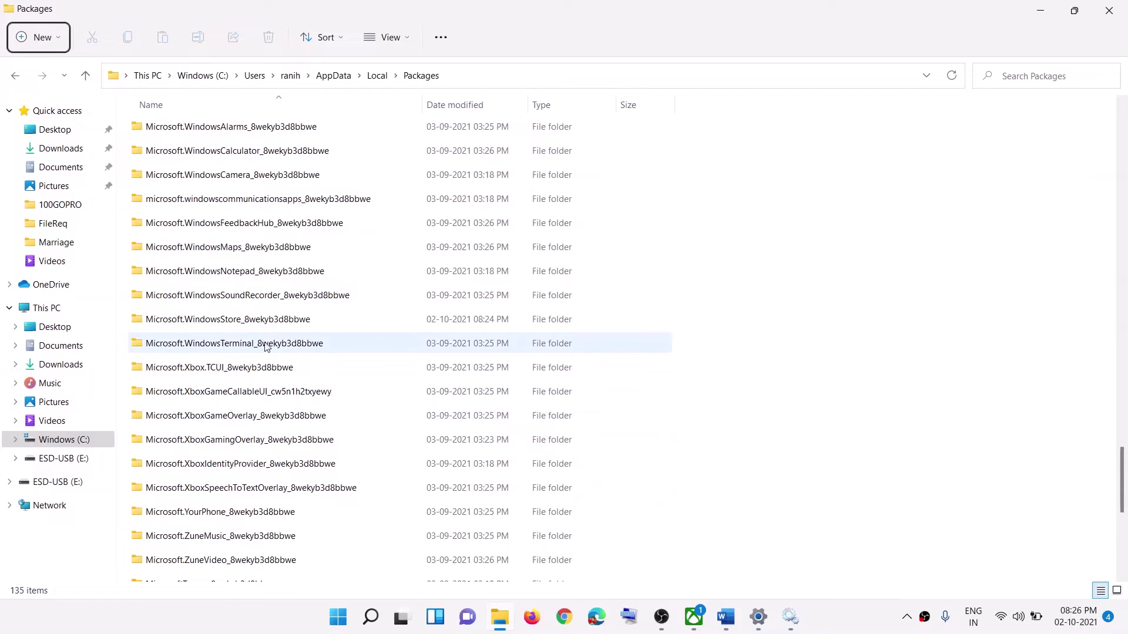
click(264, 320)
- Compare the selected folder's name with the path in the Word notes, highlighting its ID part there, and open the Microsoft.WindowsStore folder
key(alt+Tab)
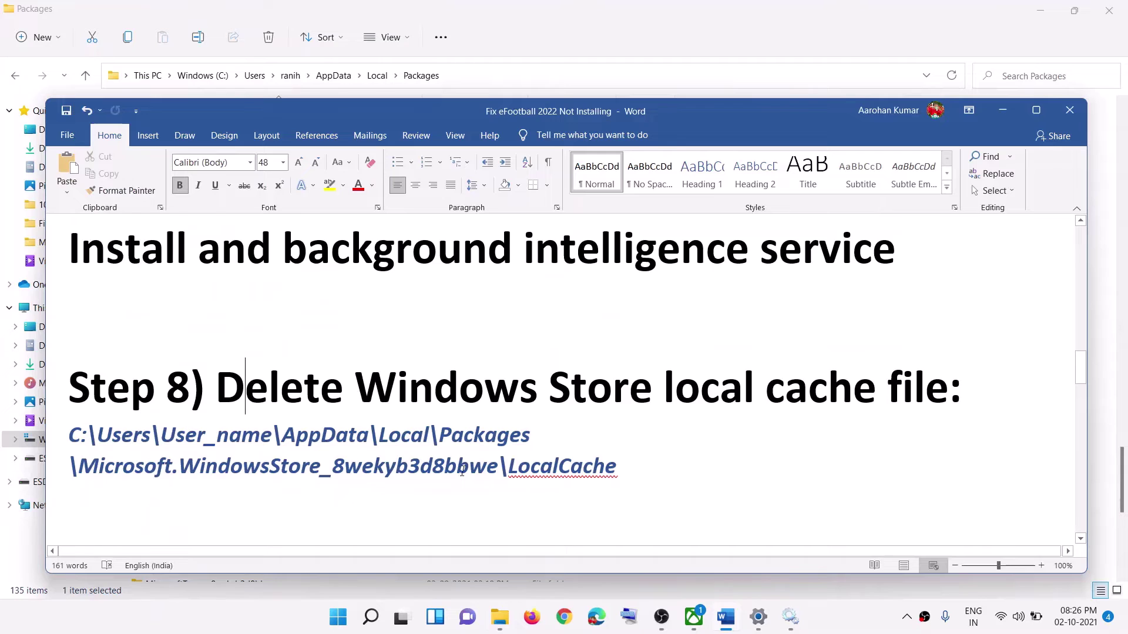
key(alt+Tab)
key(alt+Tab)
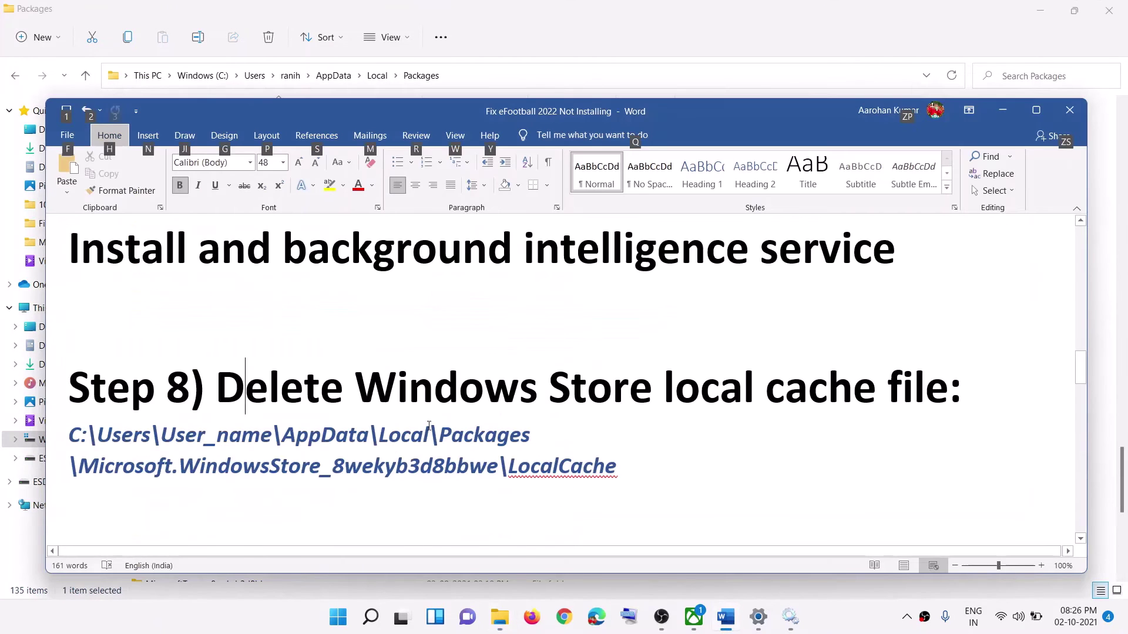
key(alt+Tab)
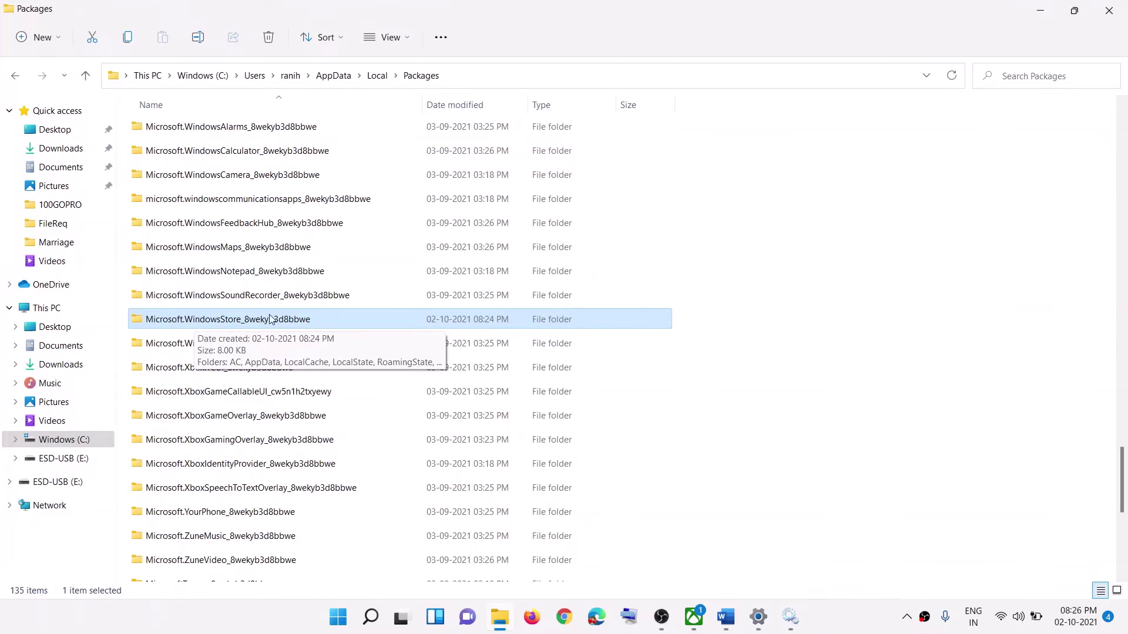
key(alt+Tab)
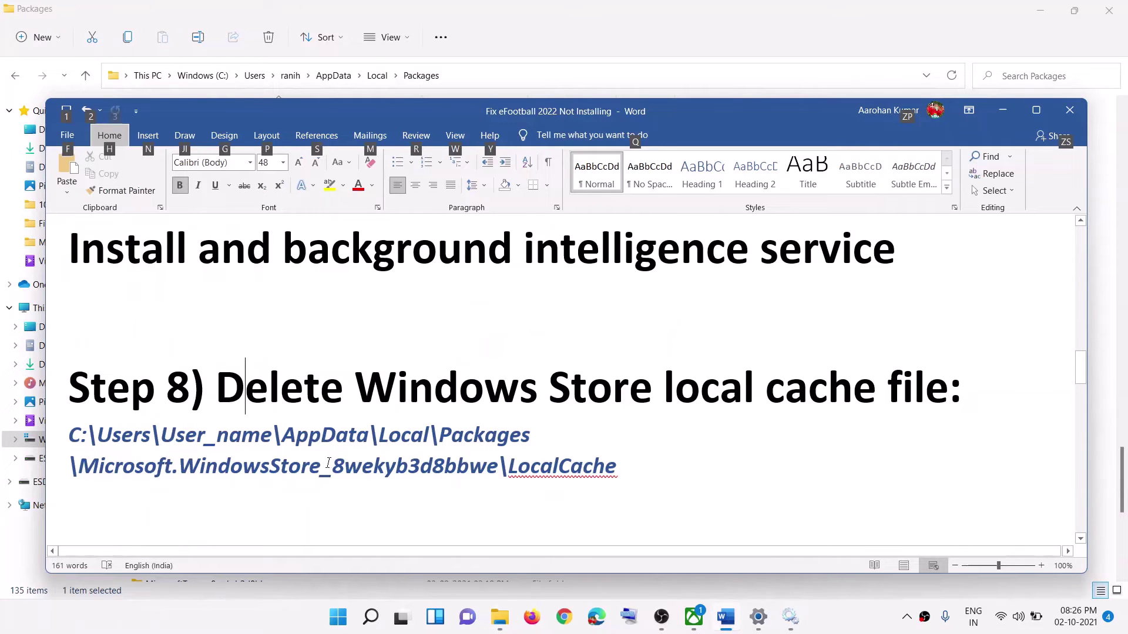
drag(347, 472, 503, 470)
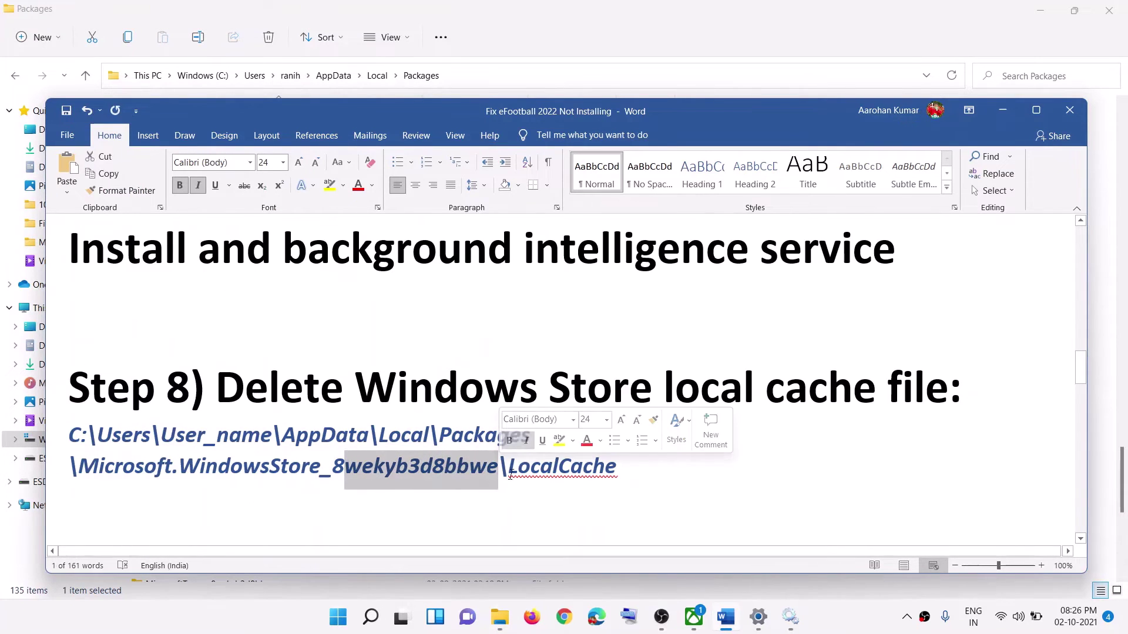
key(alt+Tab)
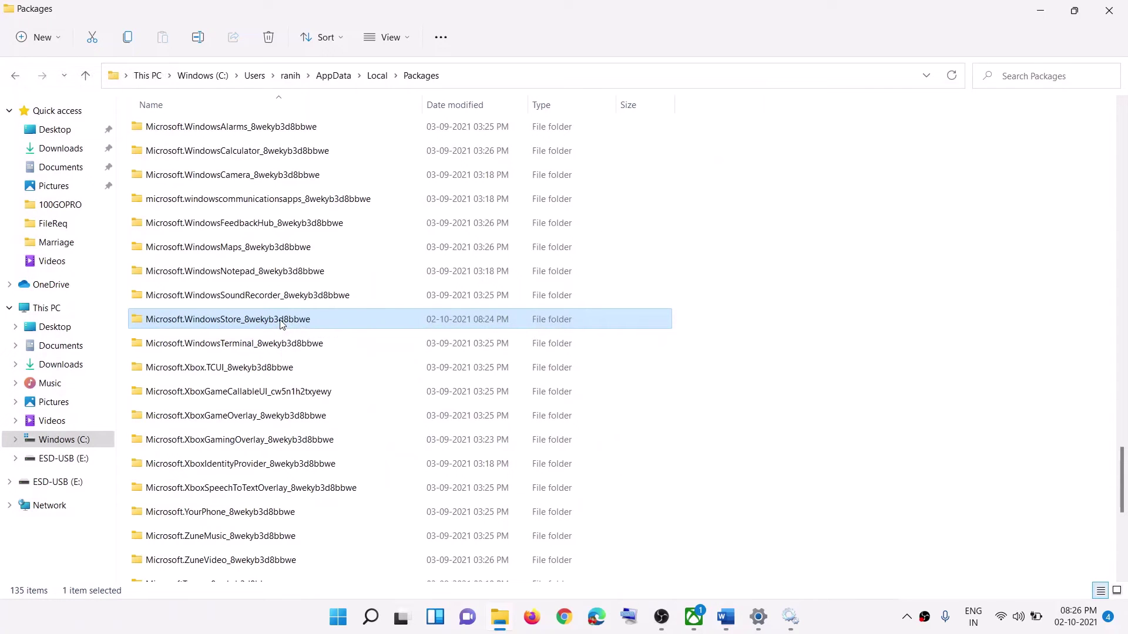
double_click(290, 321)
- Open the LocalCache folder named in the Word notes and try to select all files in it
key(alt+Tab)
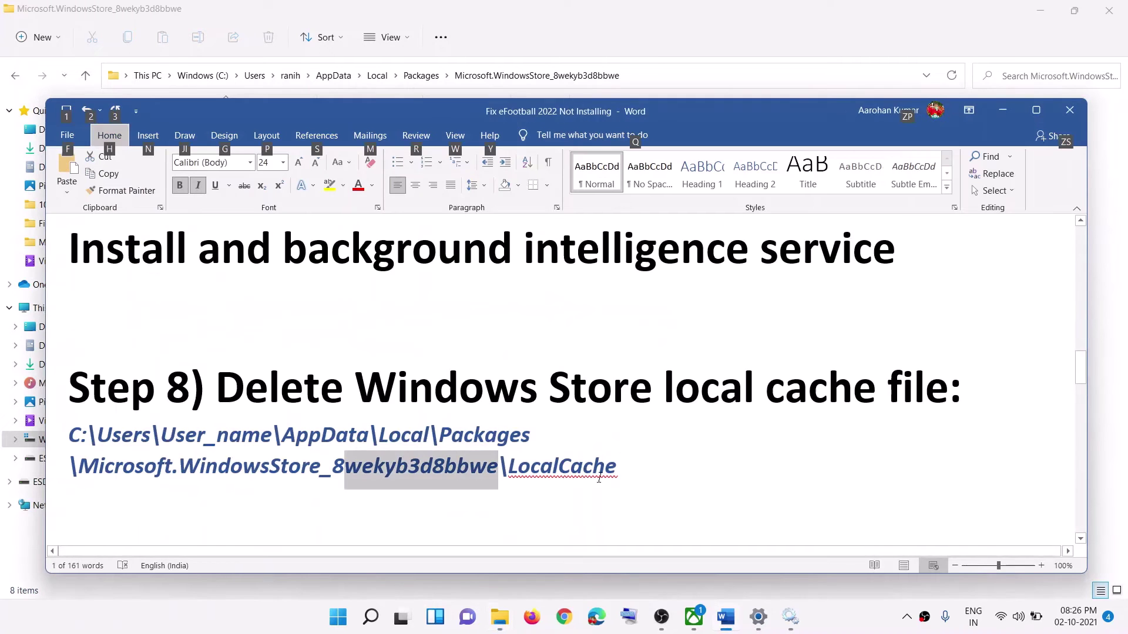
key(alt+Tab)
click(179, 181)
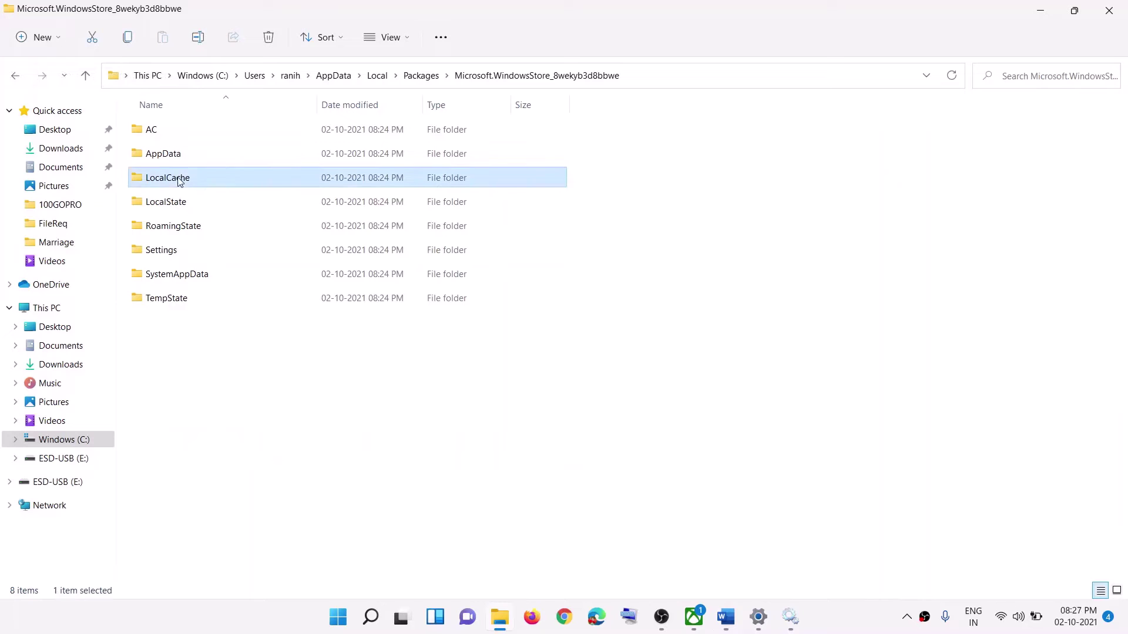
double_click(187, 179)
key(alt+Tab)
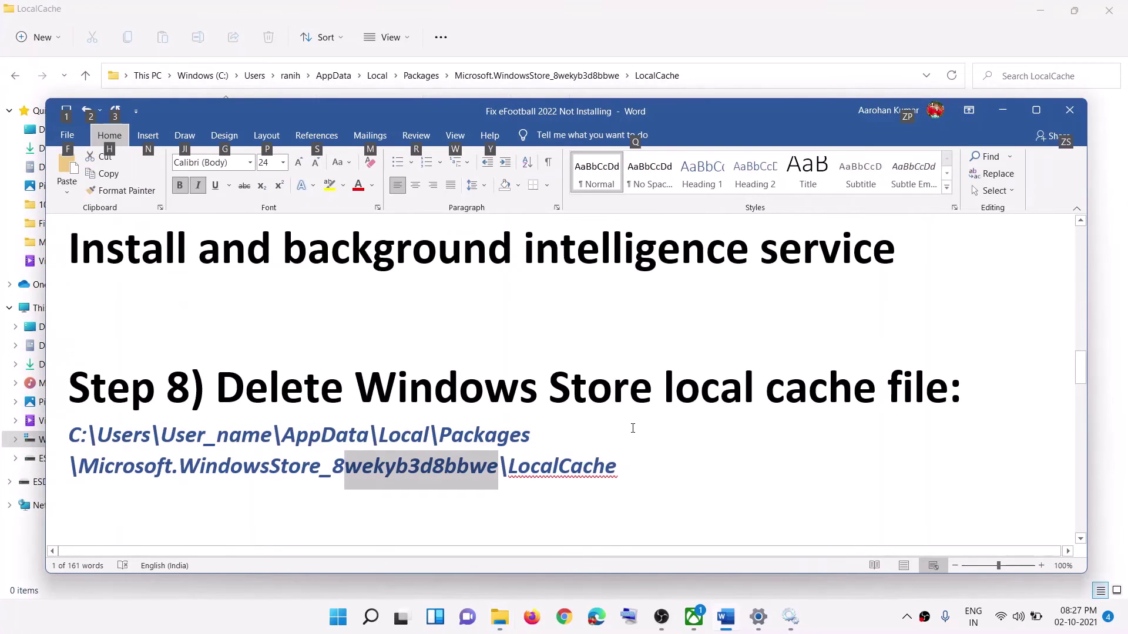
key(alt+Tab)
drag(655, 389, 184, 121)
key(alt+Tab)
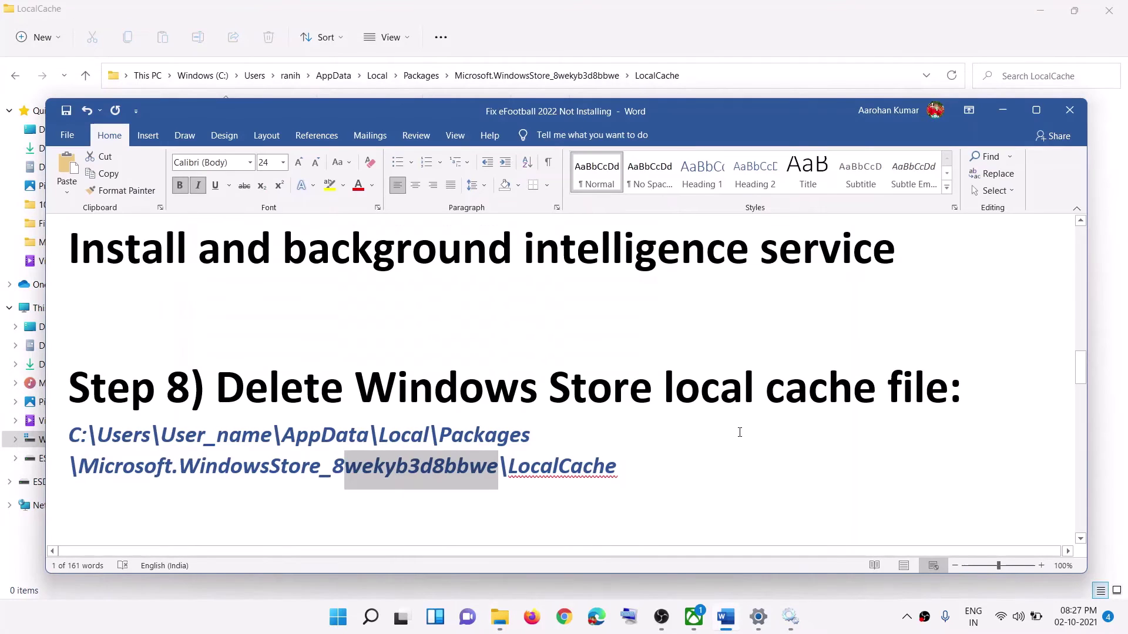
key(alt+Tab)
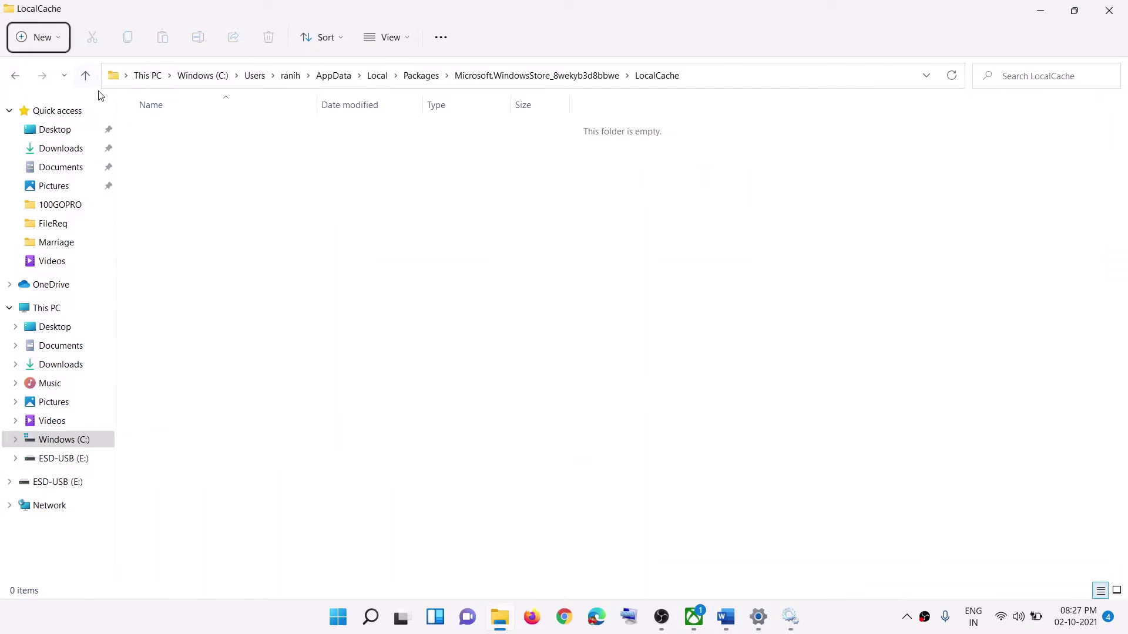
- Go back up to the Microsoft.WindowsStore folder and delete the LocalCache folder
click(90, 80)
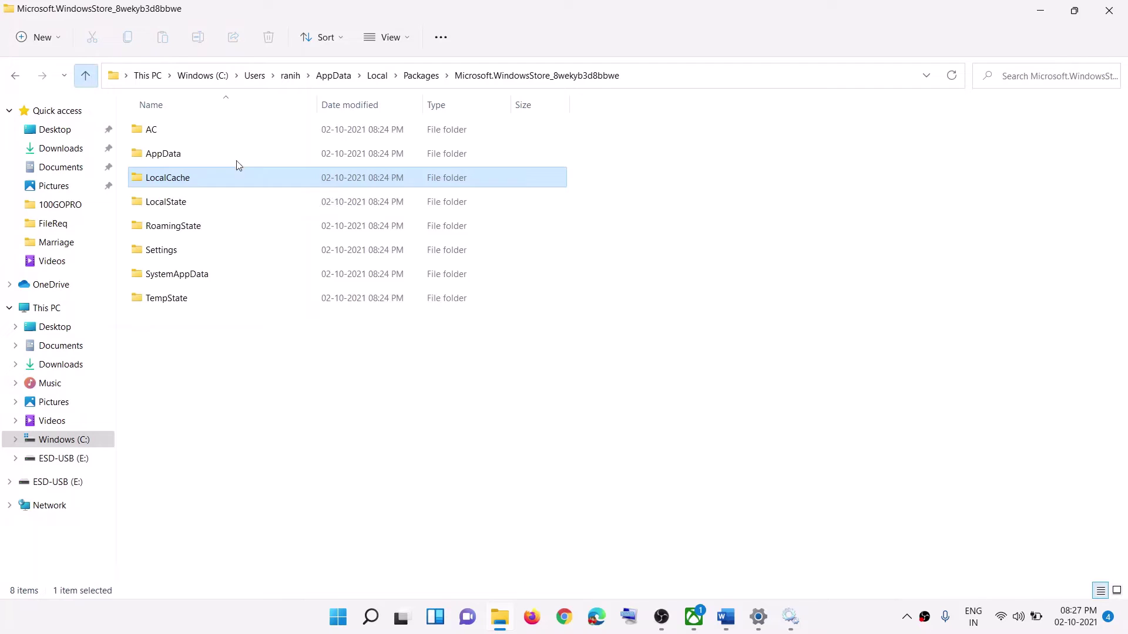
right_click(181, 182)
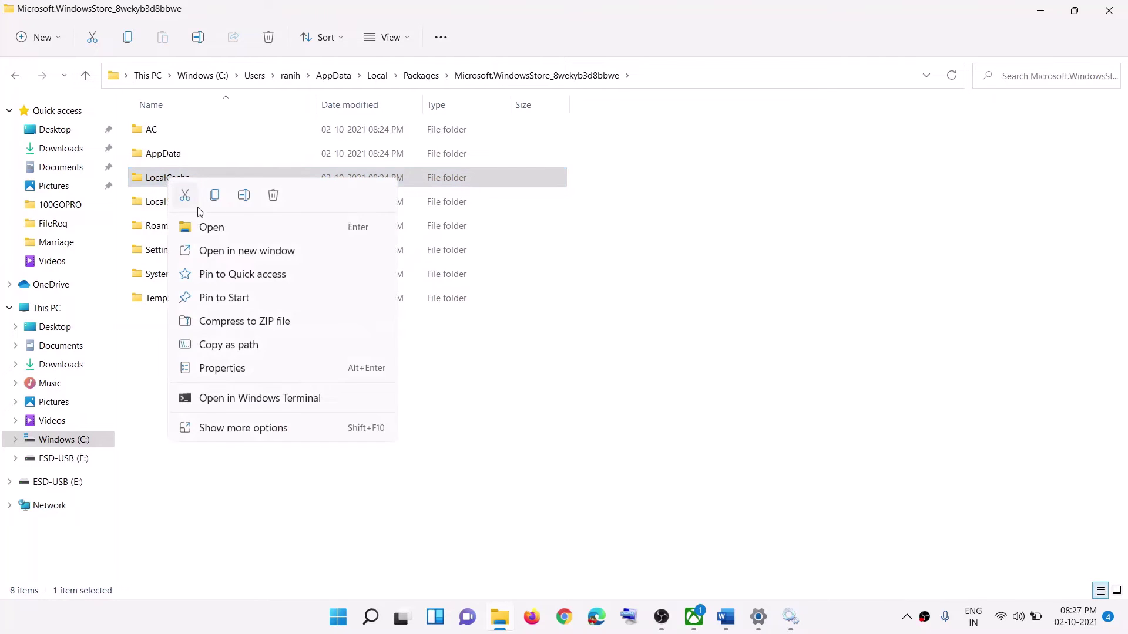
click(259, 433)
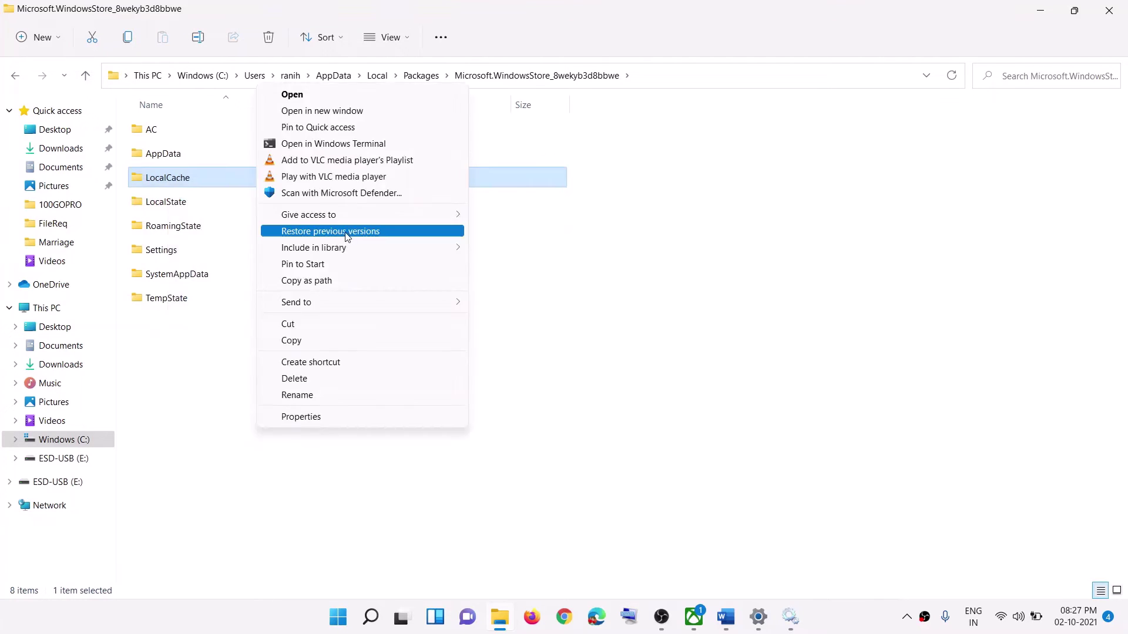
click(307, 379)
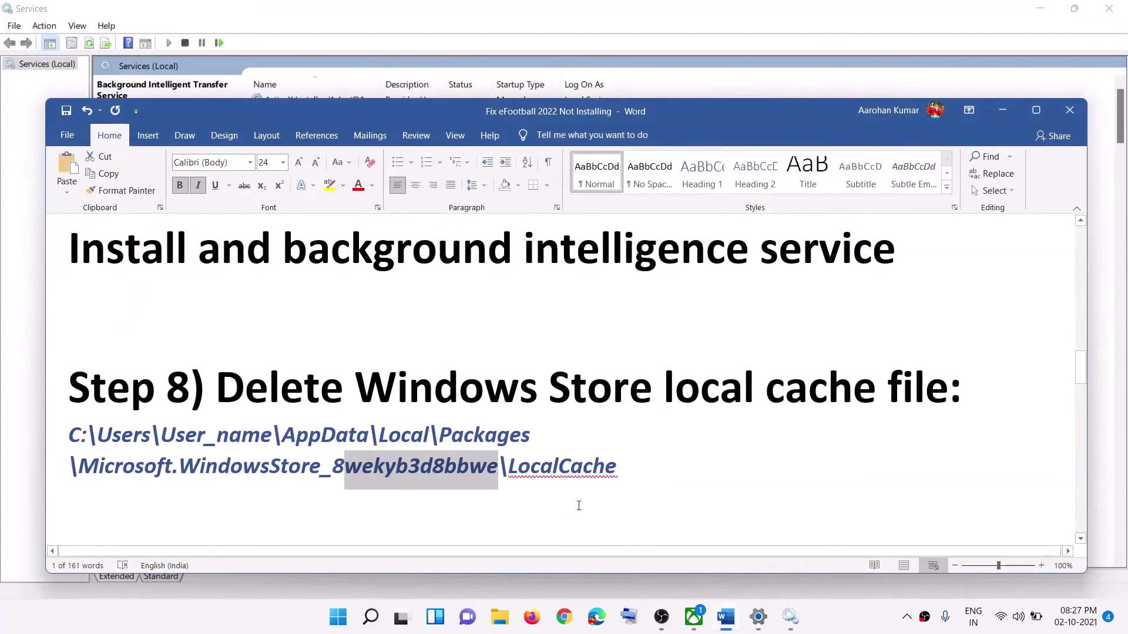
- Search Windows for "store", launch Microsoft Store to check that it loads, and minimize its window
click(349, 621)
text(sto)
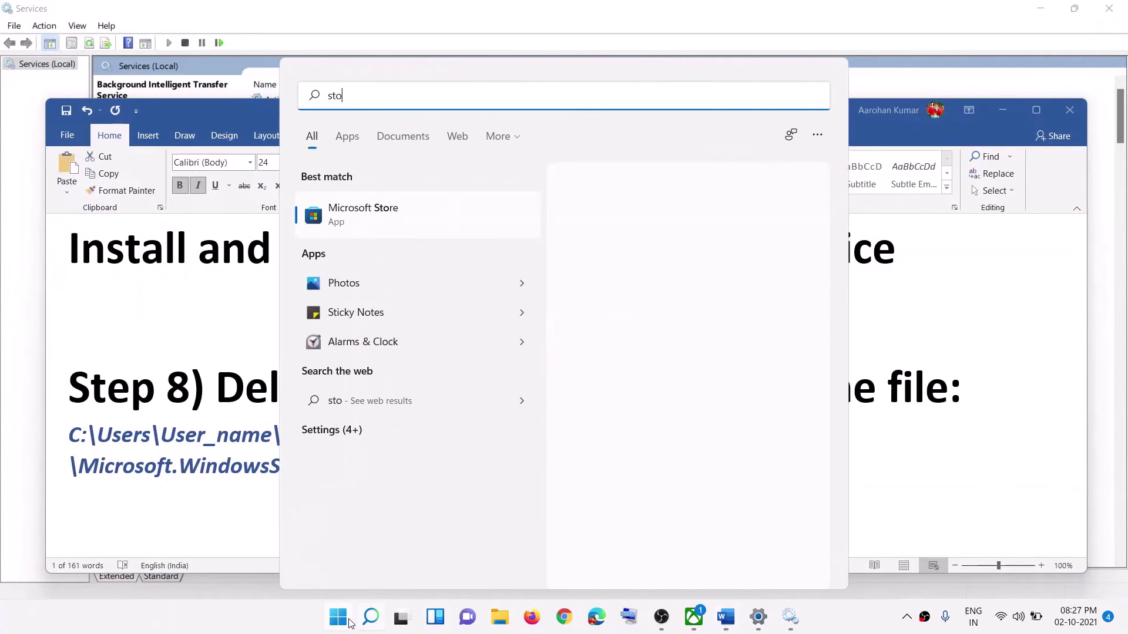
text(re)
key(Return)
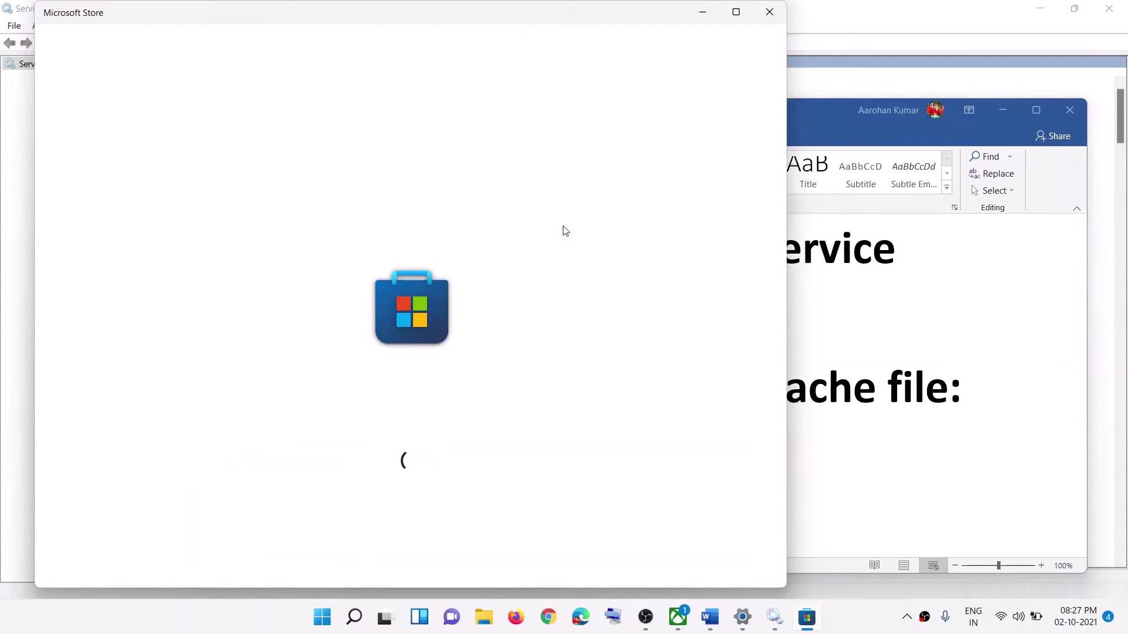
click(768, 11)
click(743, 16)
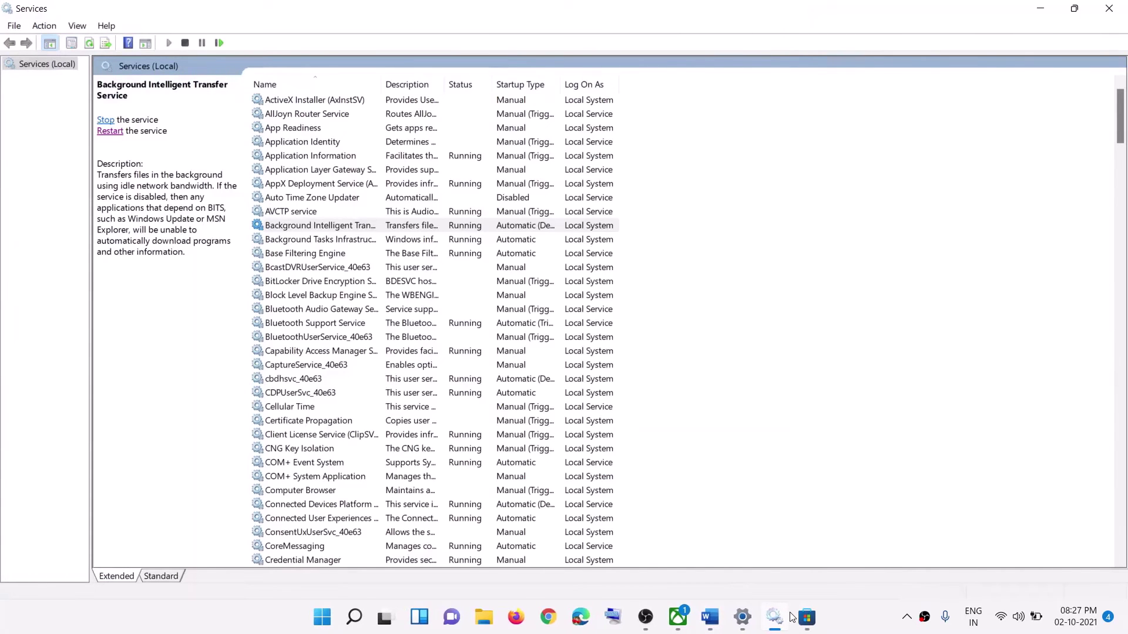
click(805, 616)
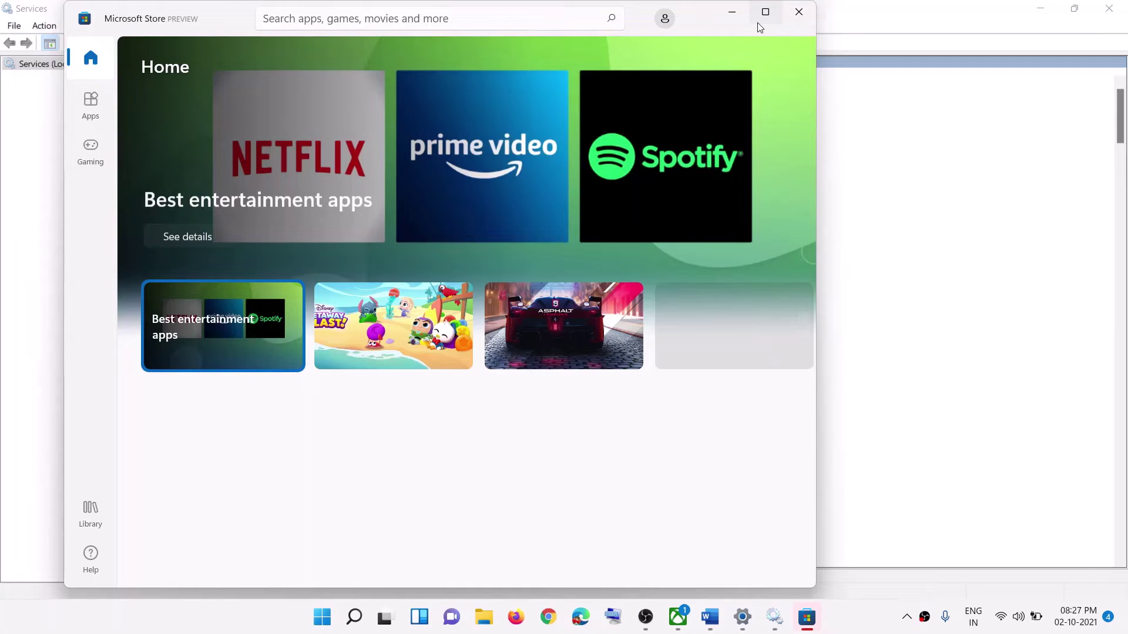
click(732, 12)
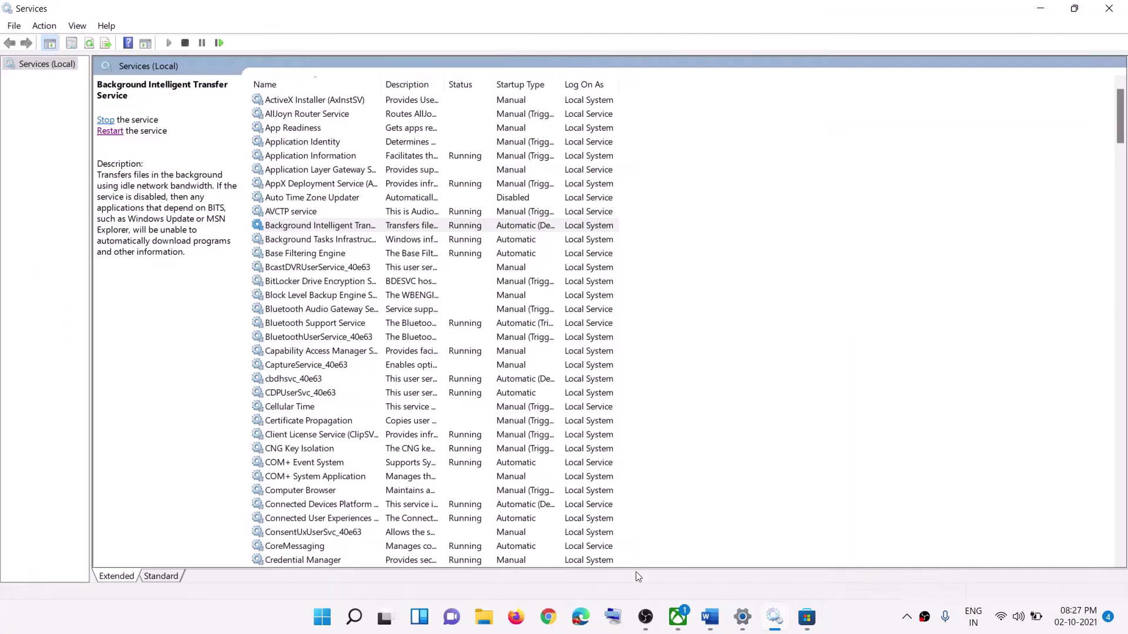
- Return to the Word notes and read Step 9 on re-registering the store with a PowerShell command
click(707, 627)
scroll(323, 521, down, 5)
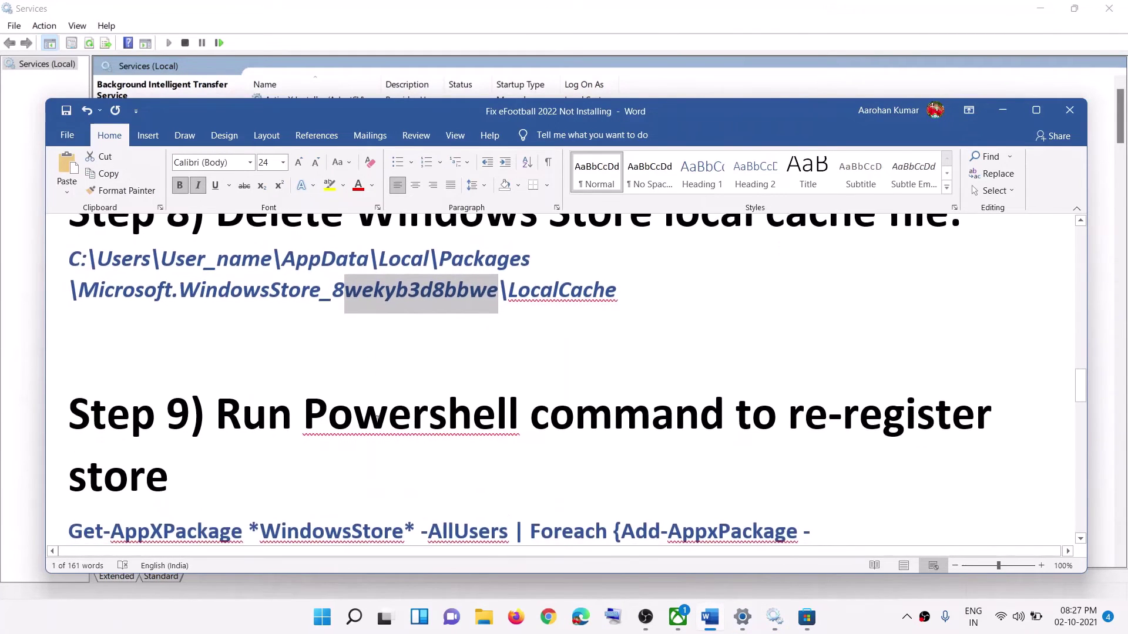
scroll(376, 417, down, 3)
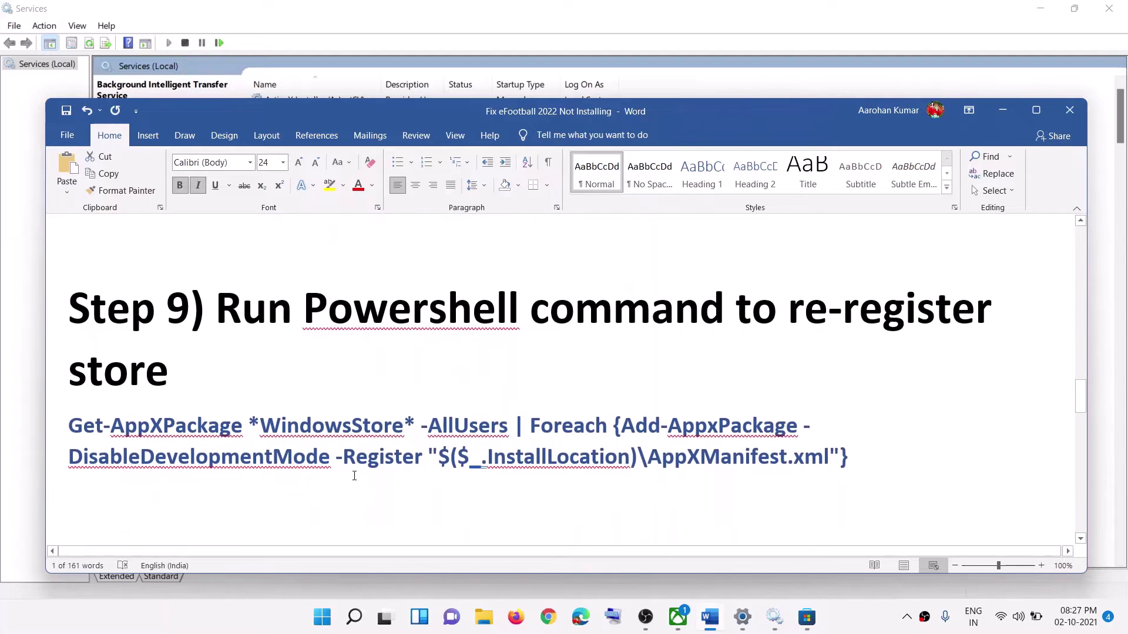
- Search Windows for "powershell" and run Windows PowerShell as administrator
click(328, 623)
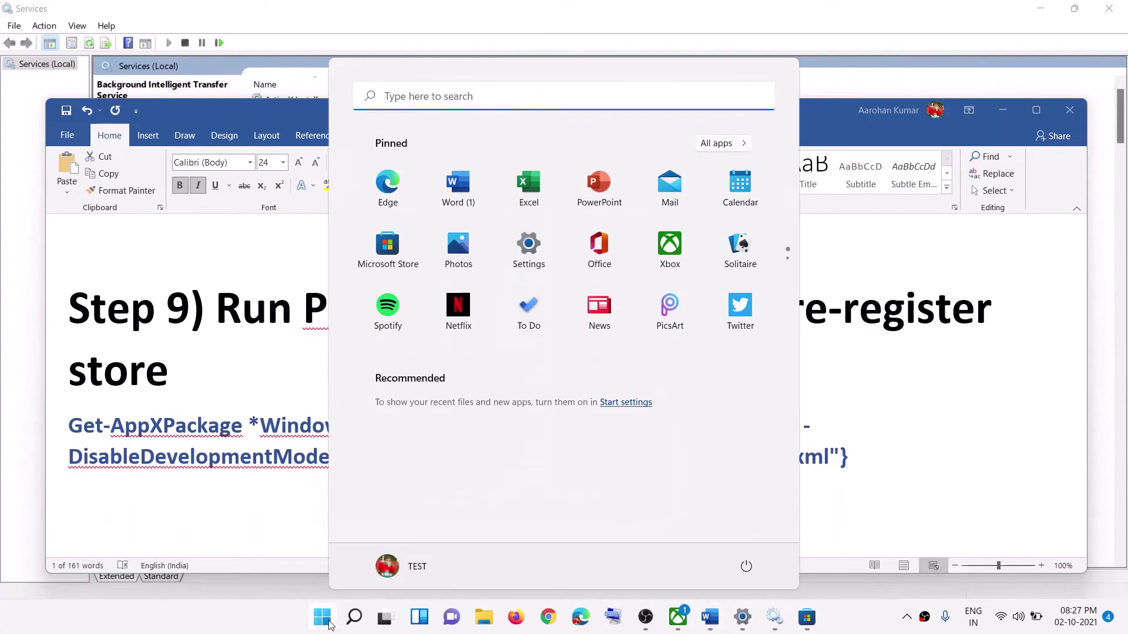
text(po)
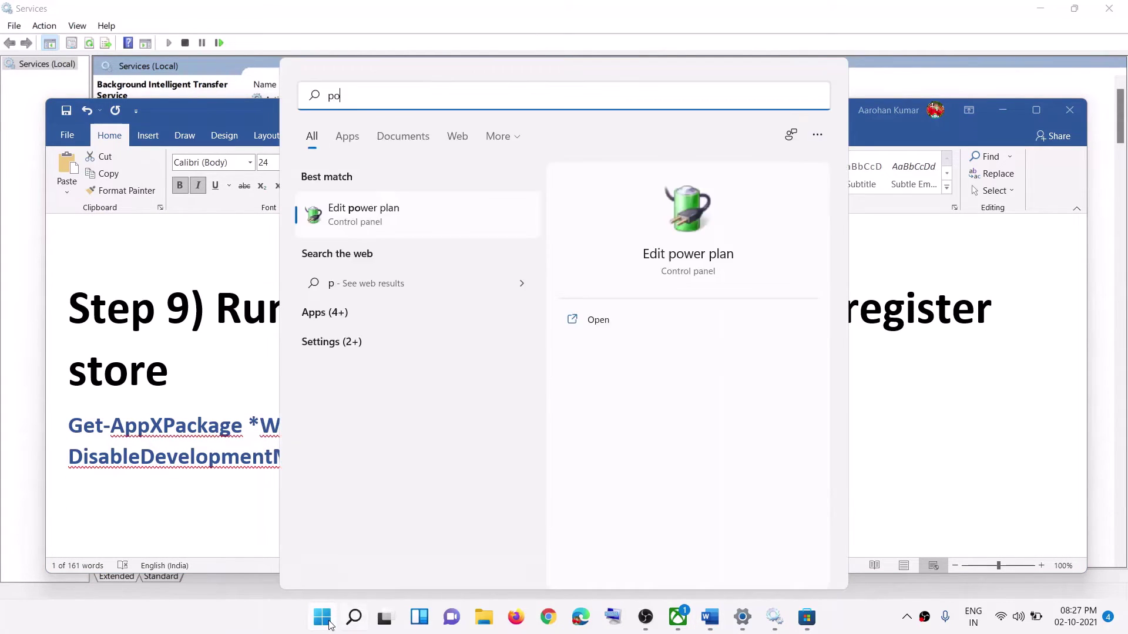
text(wershell)
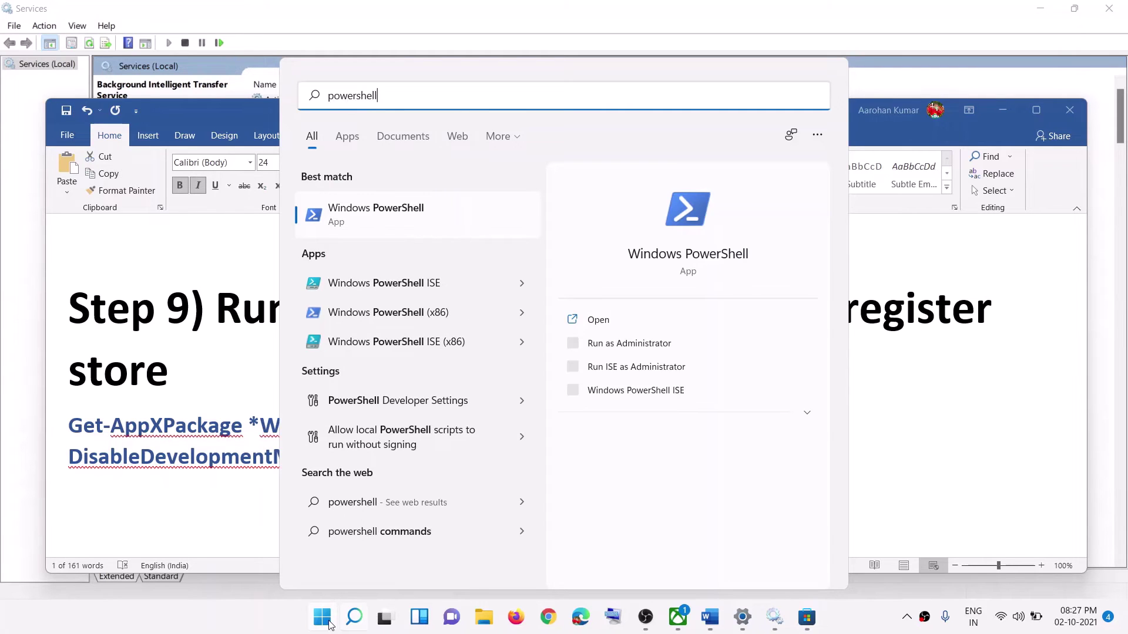
right_click(379, 217)
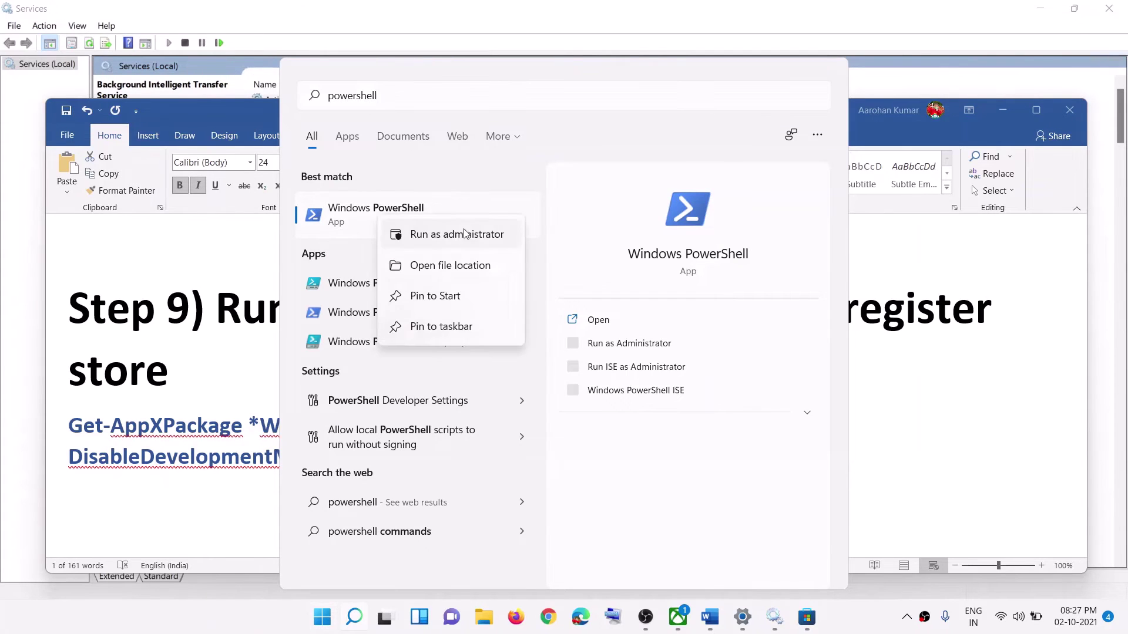
click(466, 235)
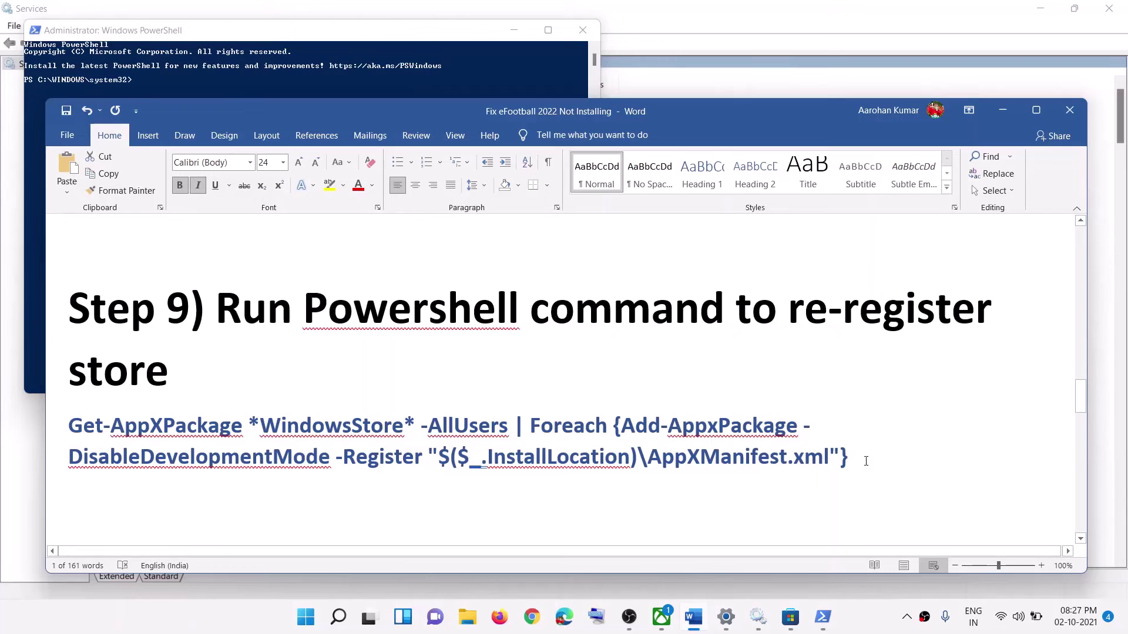
- Copy the Step 9 Get-AppXPackage *WindowsStore* re-register command from the notes, run it in the administrator PowerShell, and close that window
drag(847, 464, 94, 432)
click(235, 83)
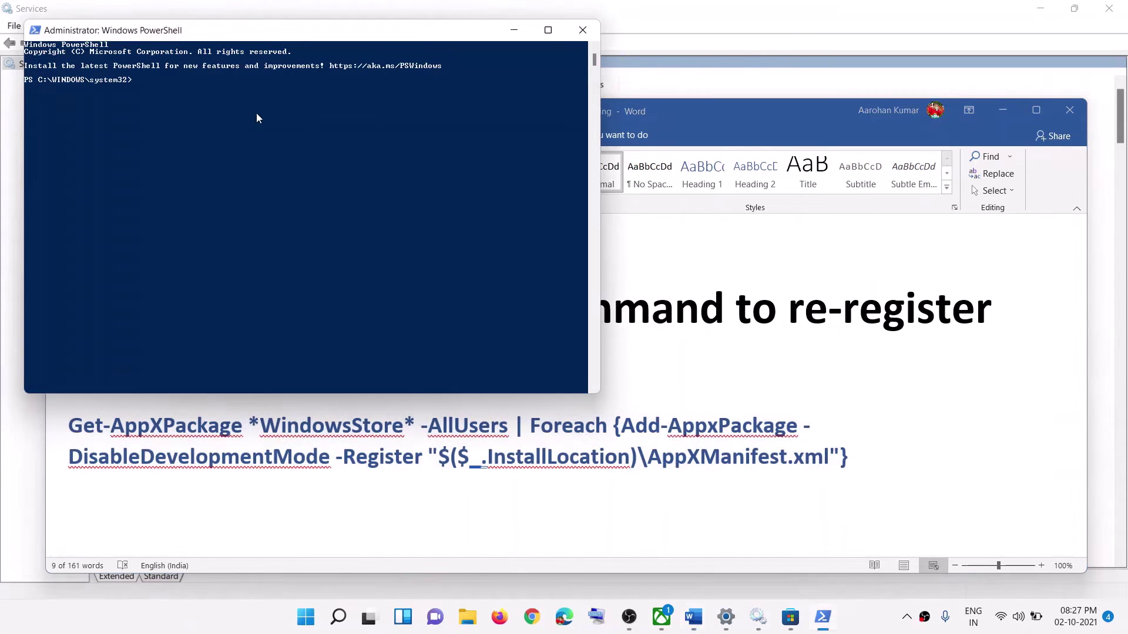
text(Get-AppXPackage *WindowsStore* -AllUsers | Foreach {Add-AppxPackage -DisableDevelopmentMode -Register "$($_.InstallLocation)\AppXManifest.xml"})
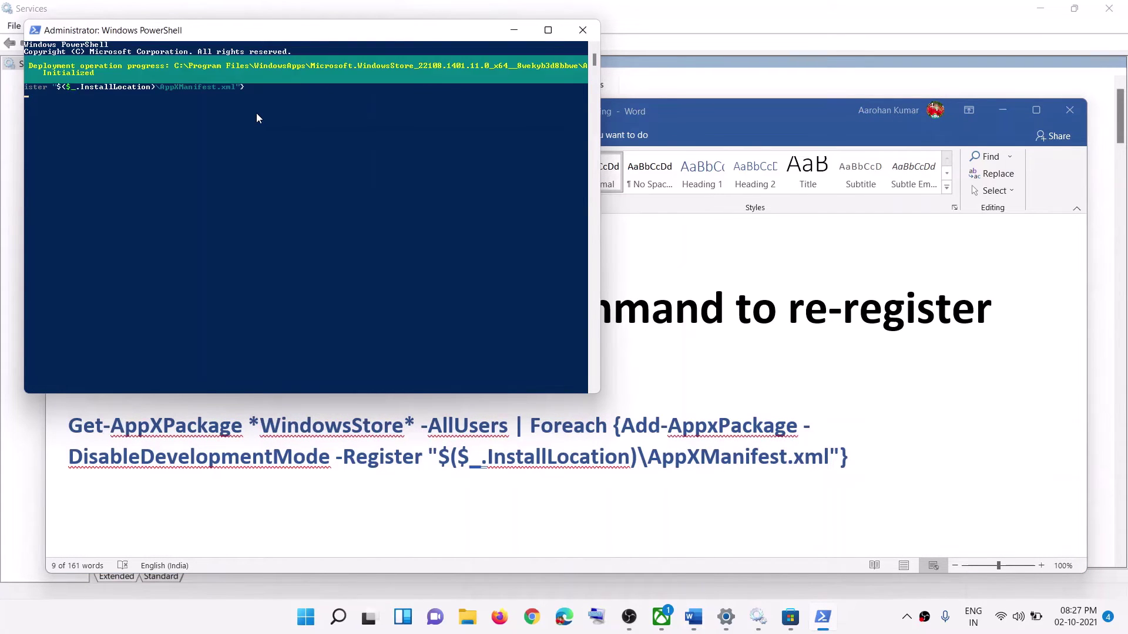
click(579, 31)
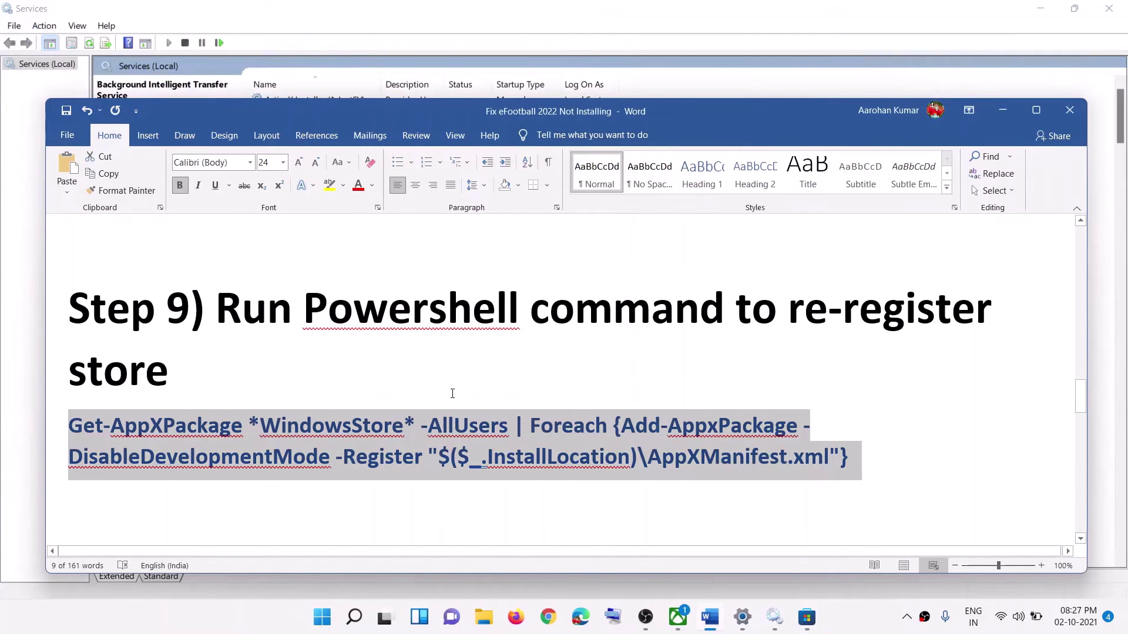
- Go to Step 10 in the Word notes and copy the command Get-AppxPackage *windowsstore* | Remove-AppxPackage
scroll(451, 393, down, 2)
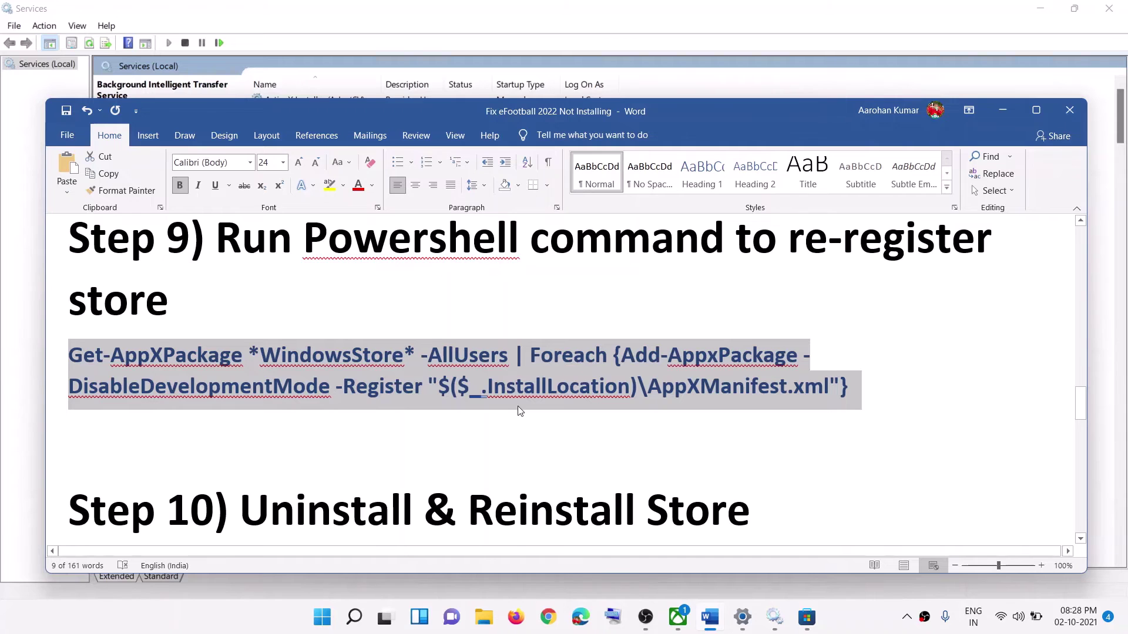
scroll(521, 403, down, 4)
drag(296, 373, 698, 373)
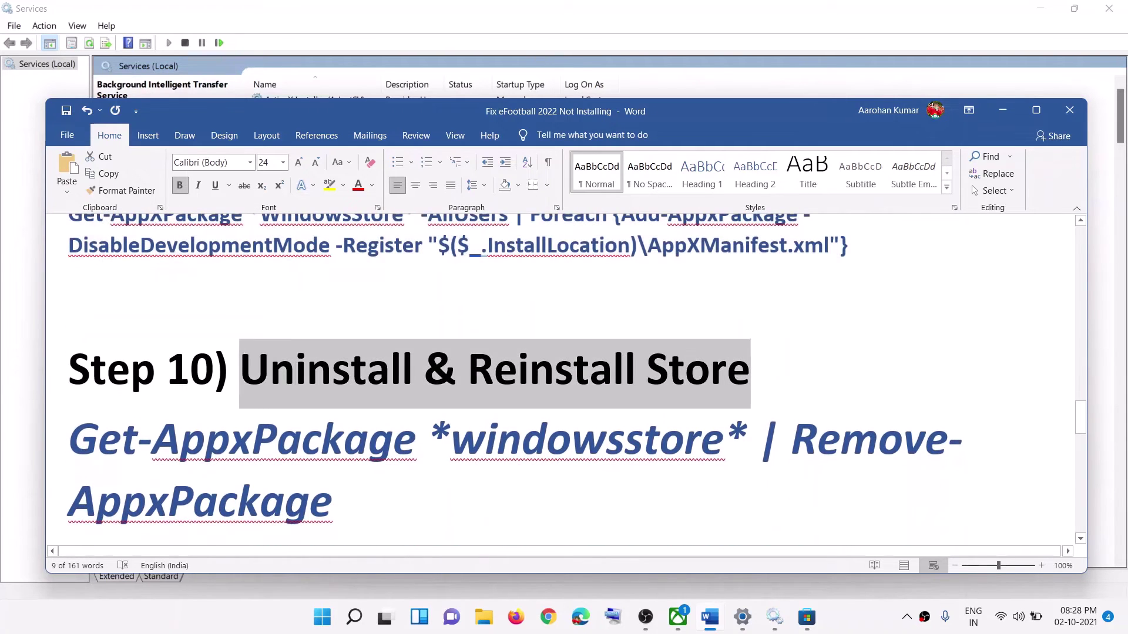
scroll(372, 408, down, 2)
scroll(372, 411, down, 1)
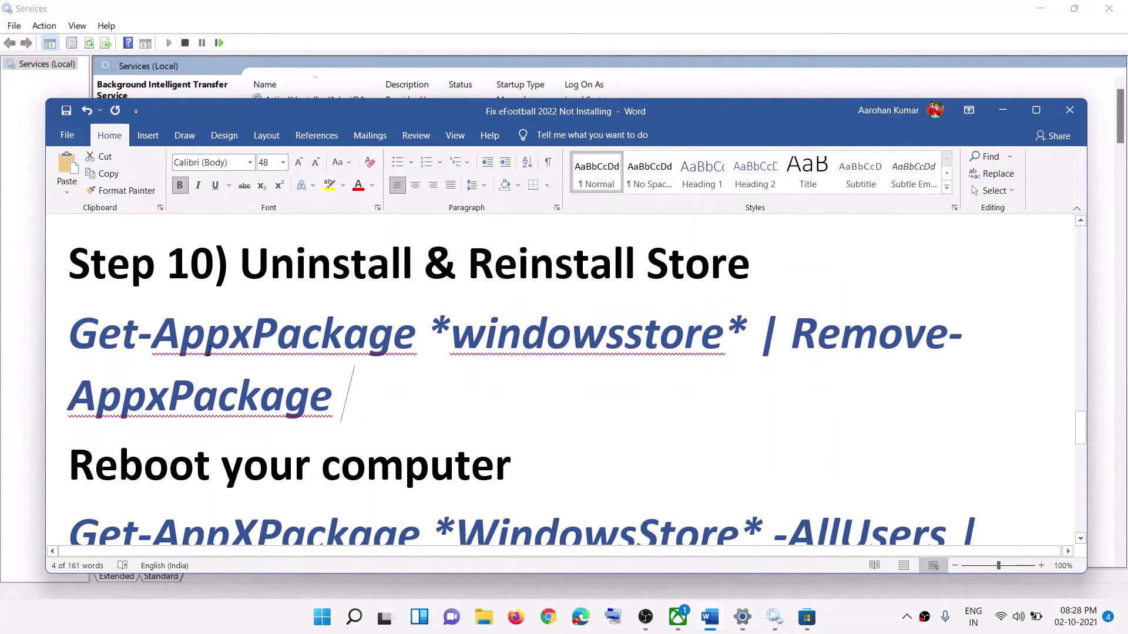
drag(372, 411, 112, 336)
key(ctrl+c)
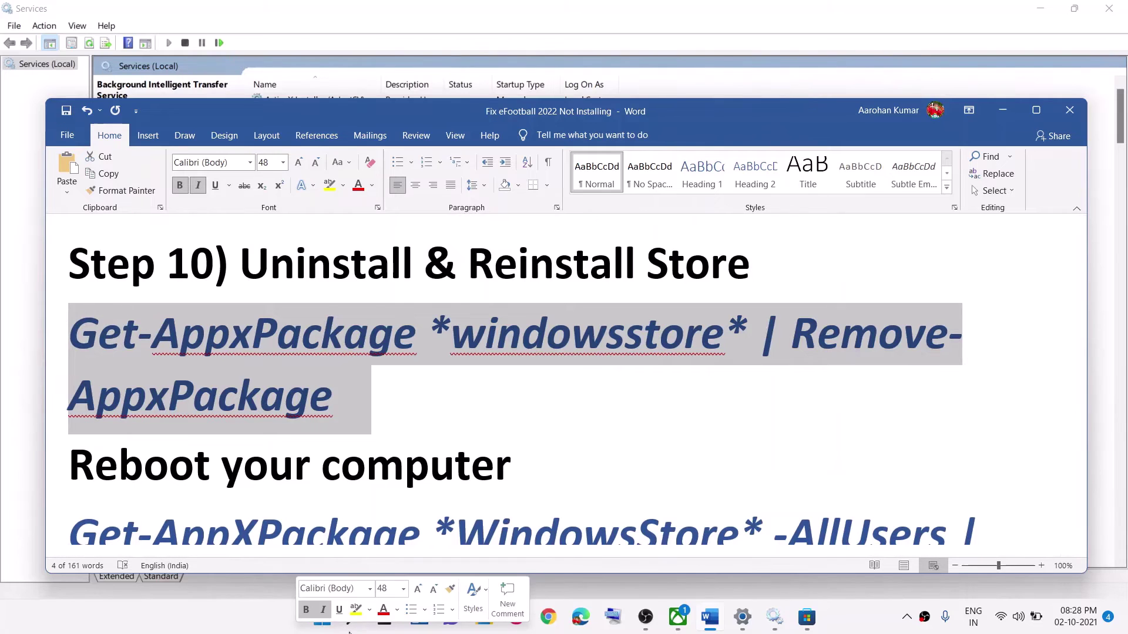
- Search Windows for PowerShell, run it as administrator, and execute the copied Get-AppxPackage *windowsstore* | Remove-AppxPackage command
click(332, 631)
text(po)
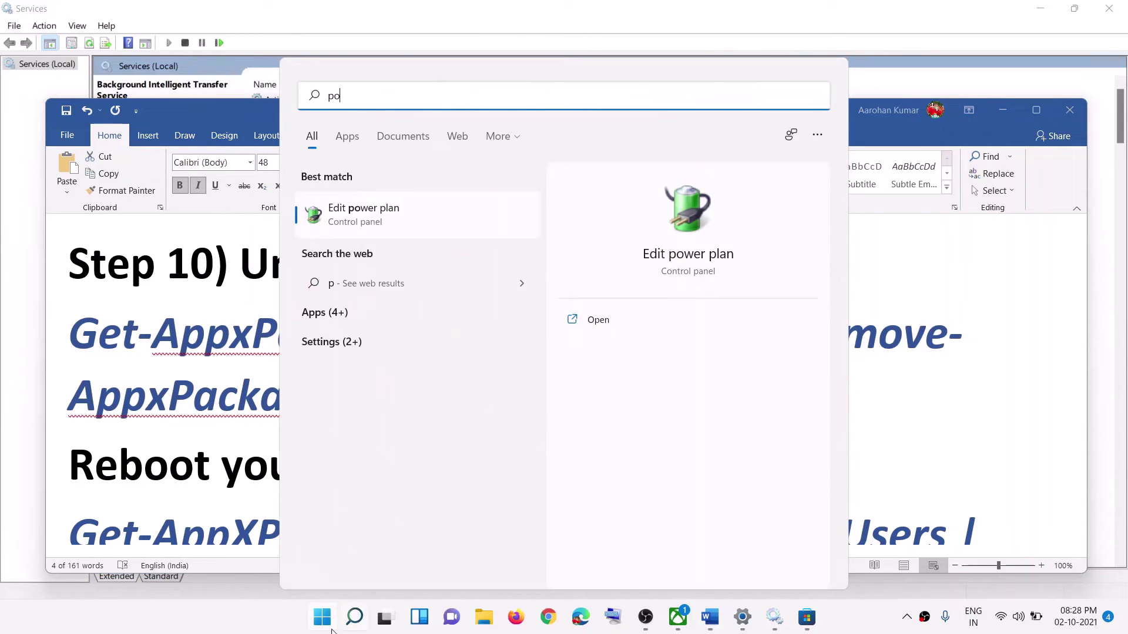
text(wer)
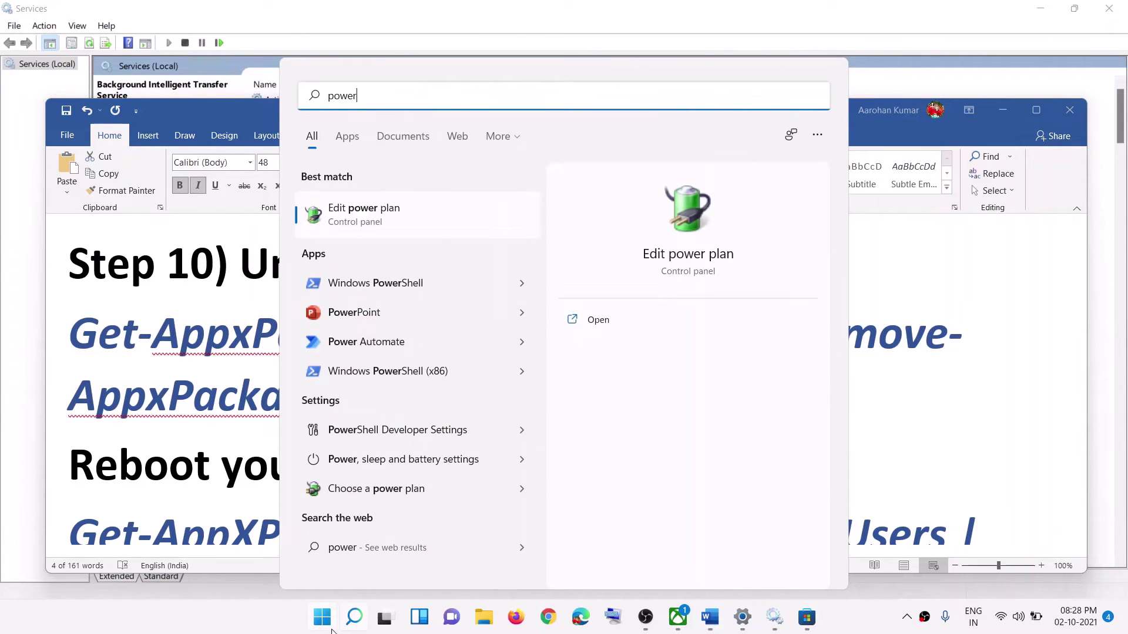
text(shee)
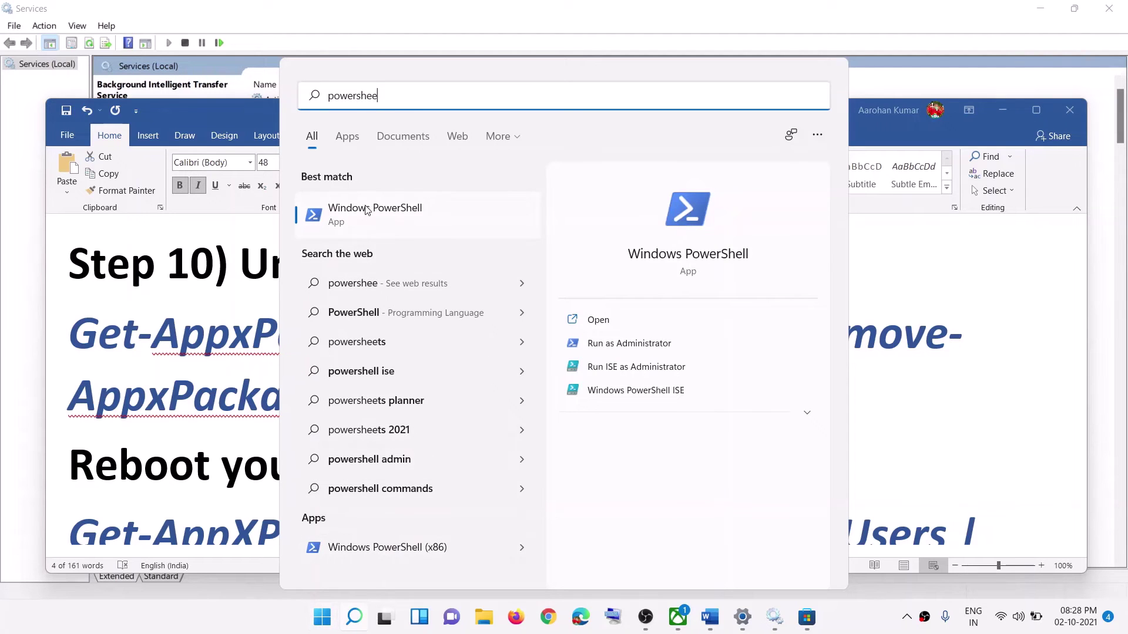
right_click(366, 210)
click(411, 224)
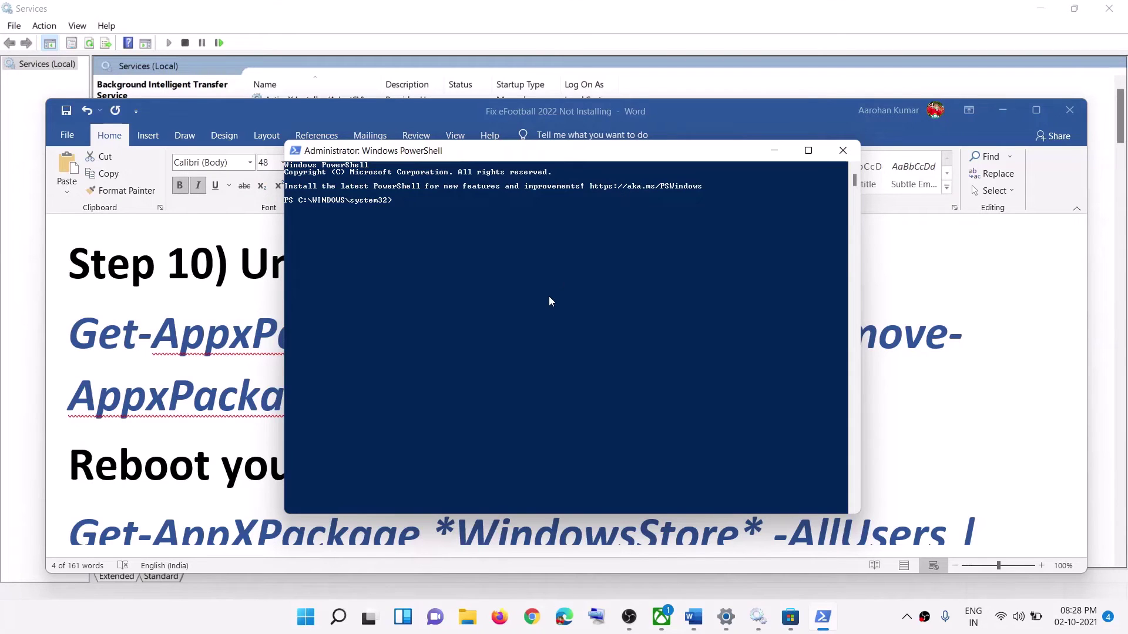
right_click(548, 296)
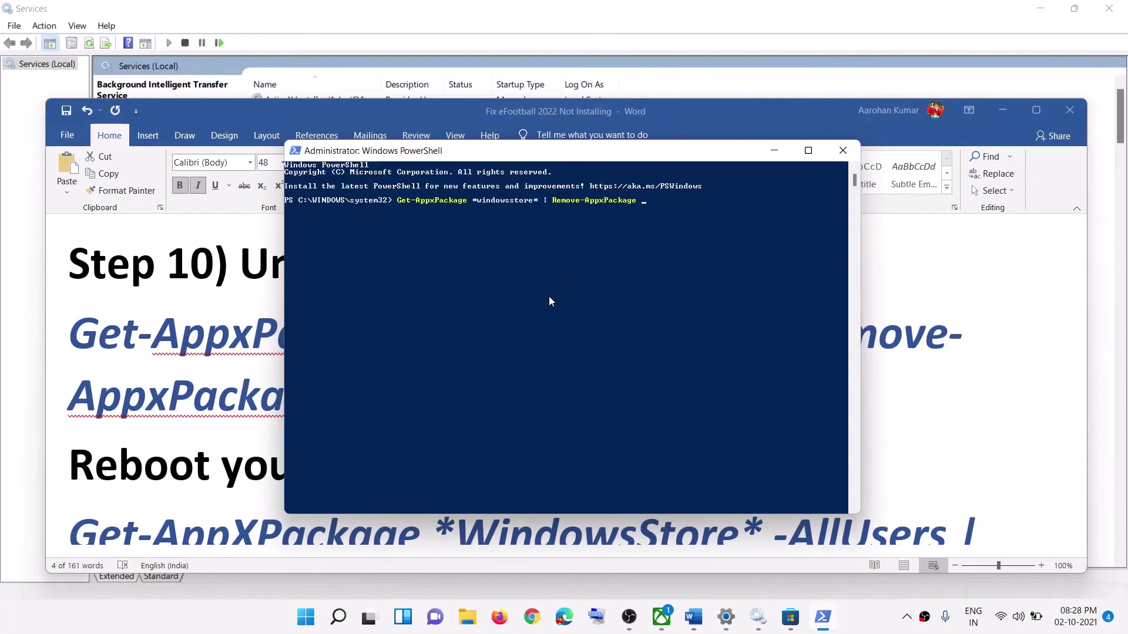
key(Return)
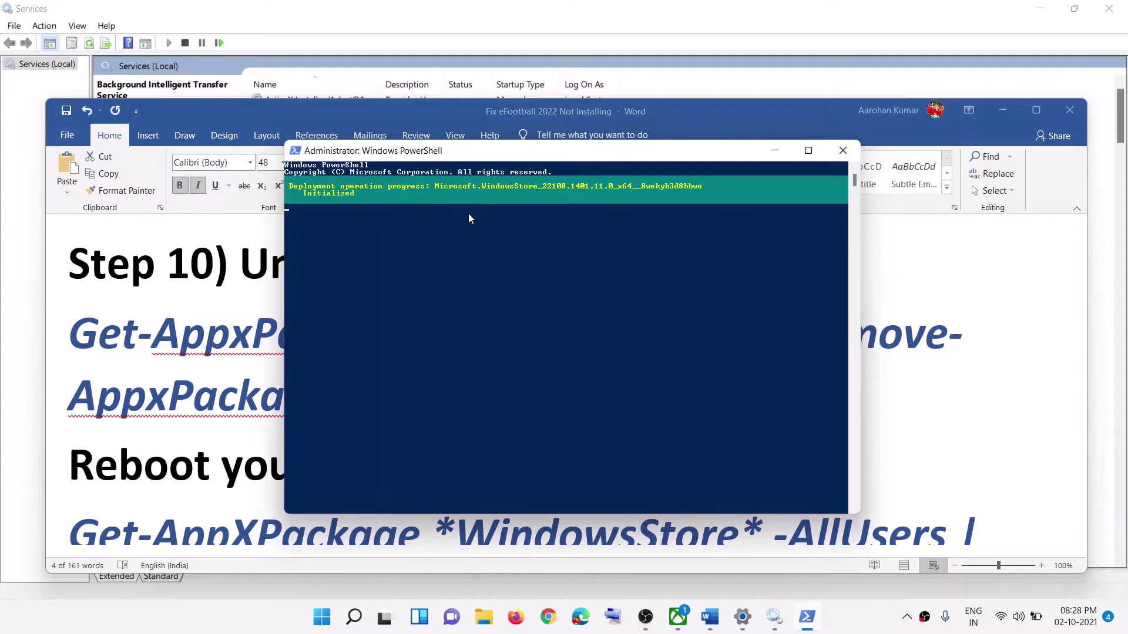
- Search Windows for "store" to check whether Microsoft Store is still installed, and close the search
click(322, 617)
text(s)
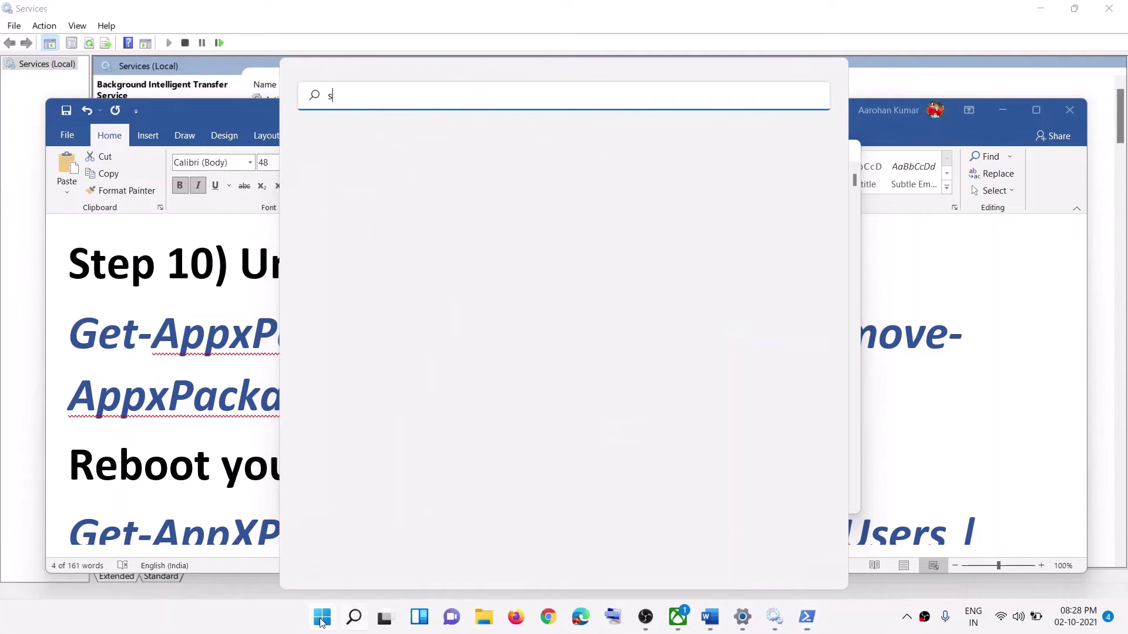
text(tore)
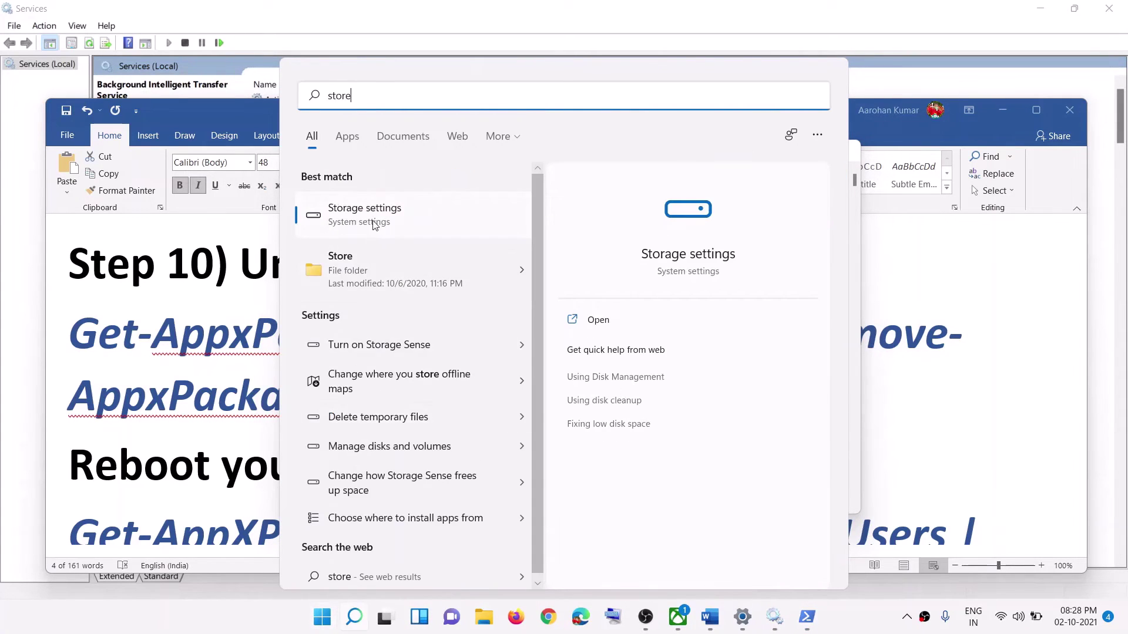
key(Escape)
- Highlight the "Reboot your computer" instruction in the notes and view the Windows power options without restarting
triple_click(352, 468)
click(321, 617)
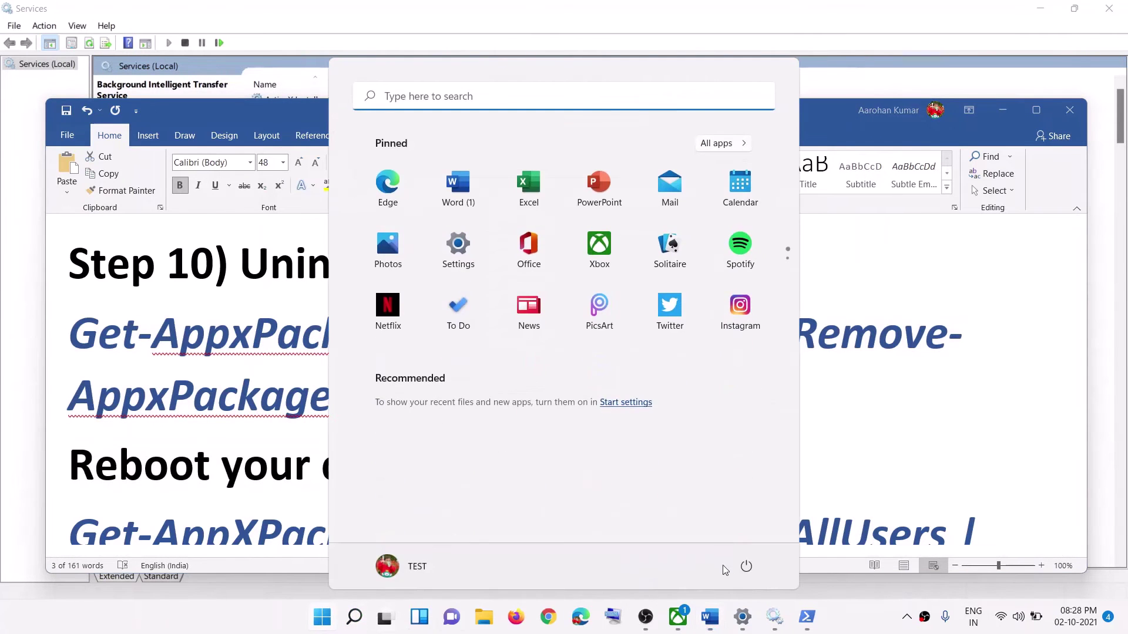
click(745, 568)
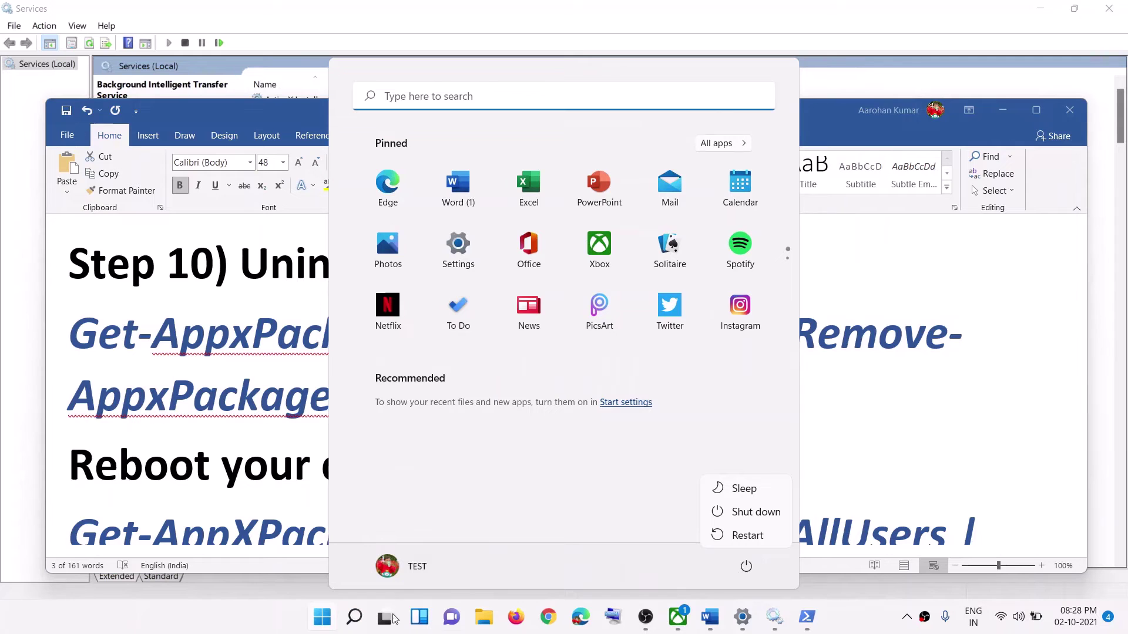
key(Escape)
key(Escape)
- Copy the Step 10 Get-AppXPackage *WindowsStore* -AllUsers reinstall command below the reboot instruction in the notes
scroll(462, 458, down, 4)
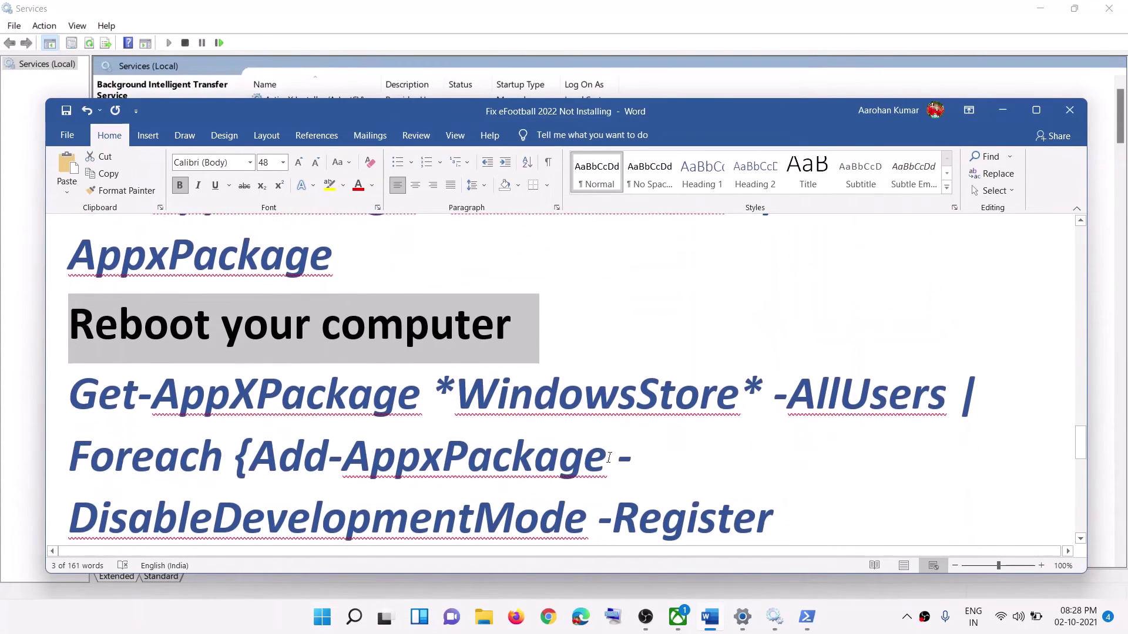
drag(911, 441, 64, 262)
key(ctrl+c)
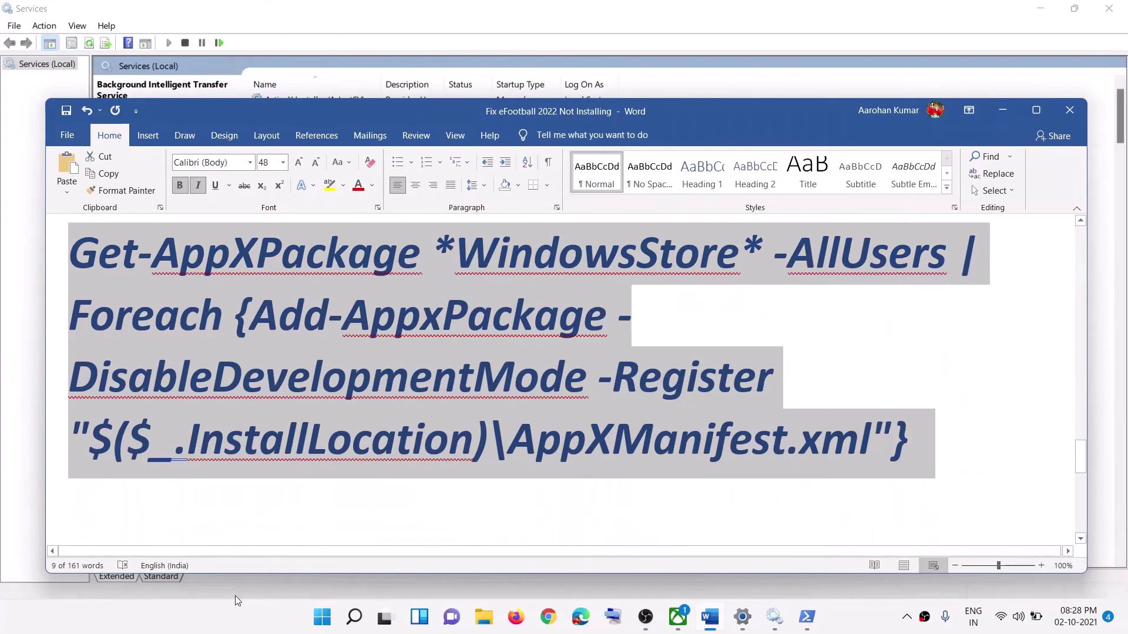
- Search Windows for "powers", run Windows PowerShell as administrator, and execute the copied store reinstall command
click(324, 619)
text(powers)
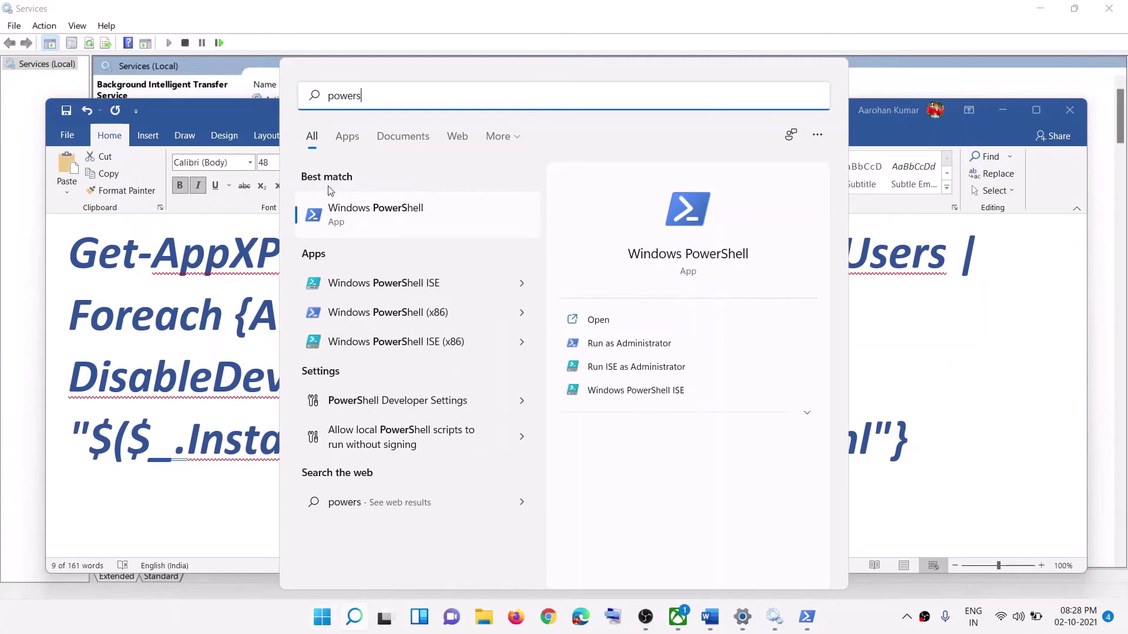
right_click(343, 216)
click(397, 234)
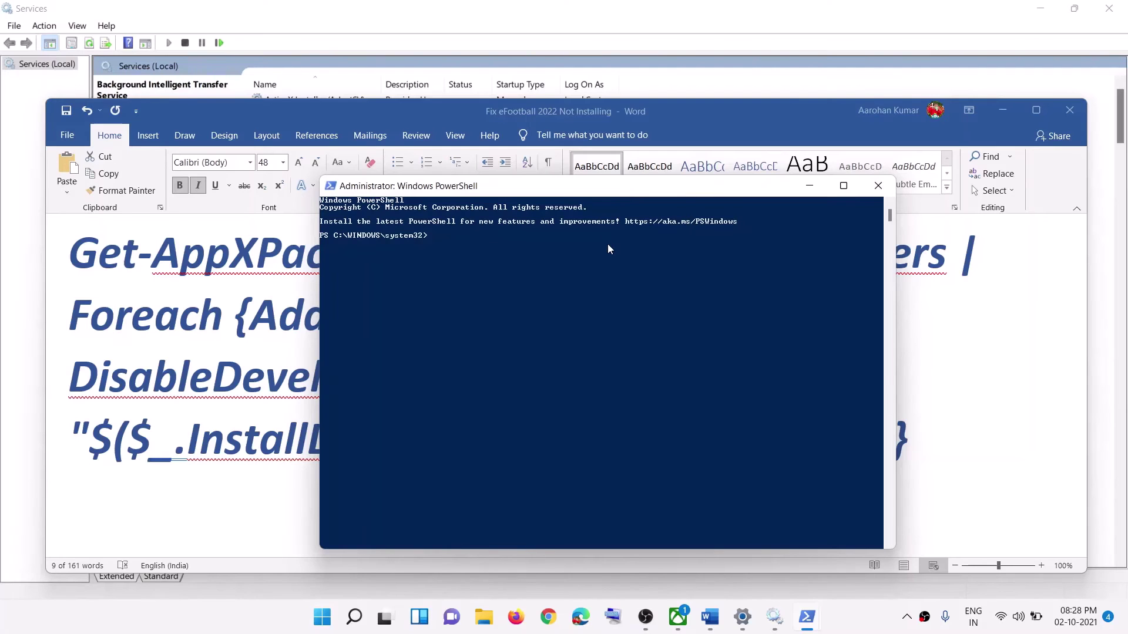
right_click(607, 244)
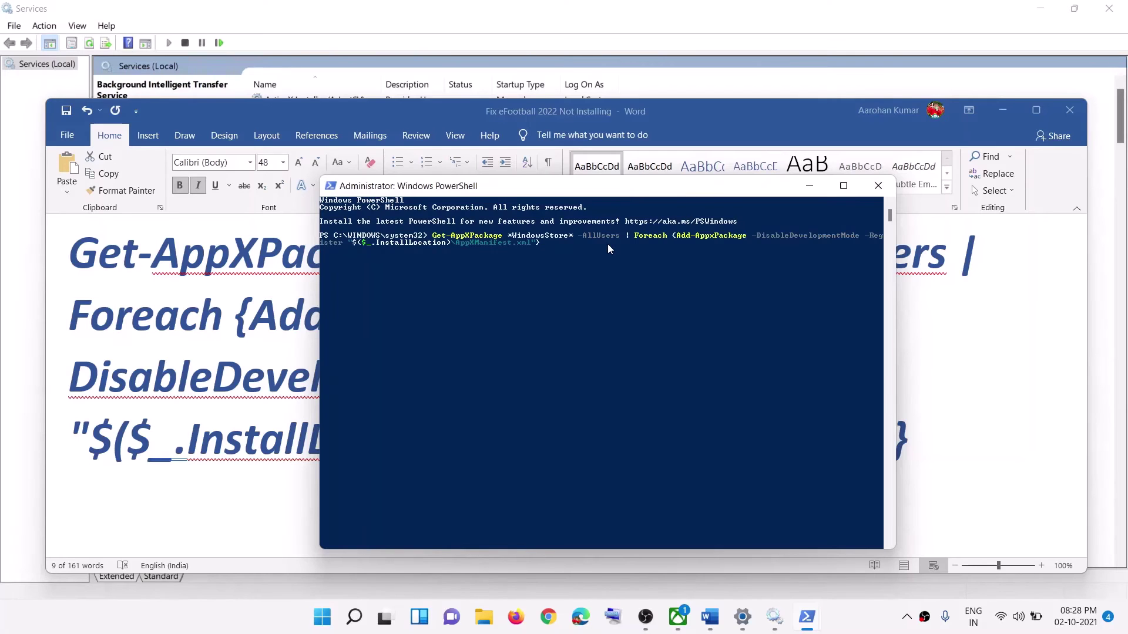
key(Return)
- Search Windows for "store", launch Microsoft Store to check that it loads, minimize it, and return to the Word notes
click(330, 626)
text(s)
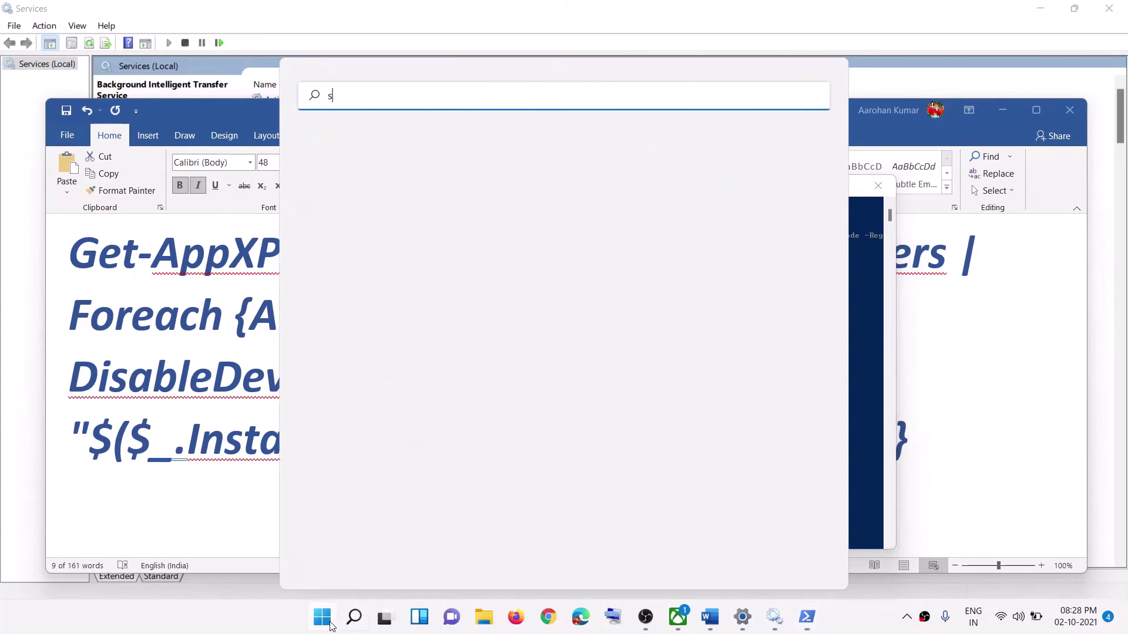
text(tore)
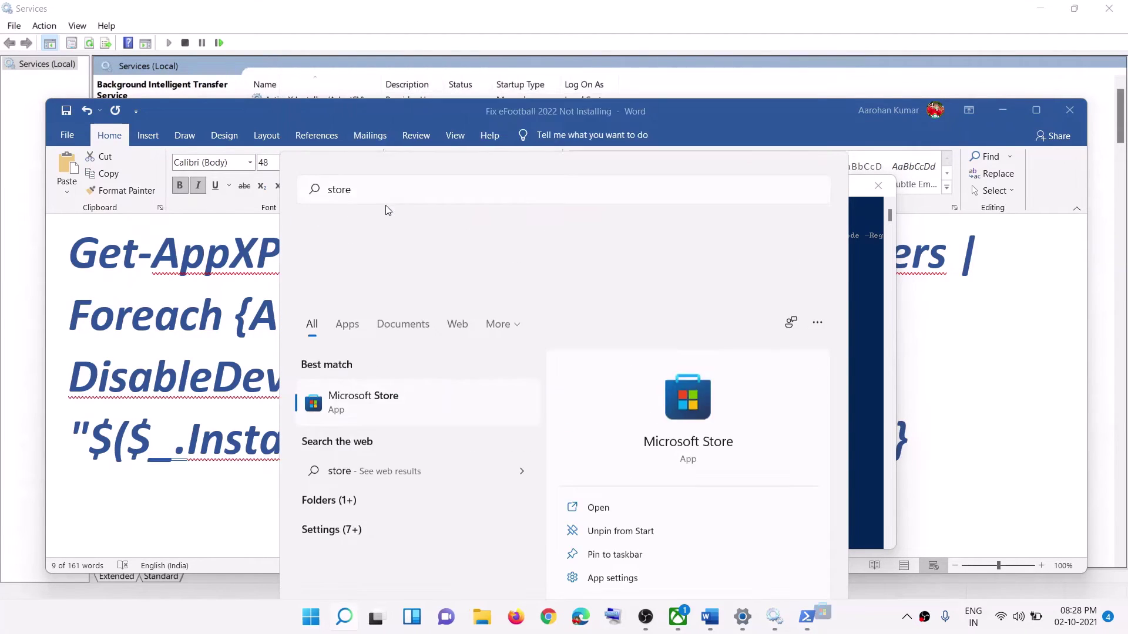
key(Return)
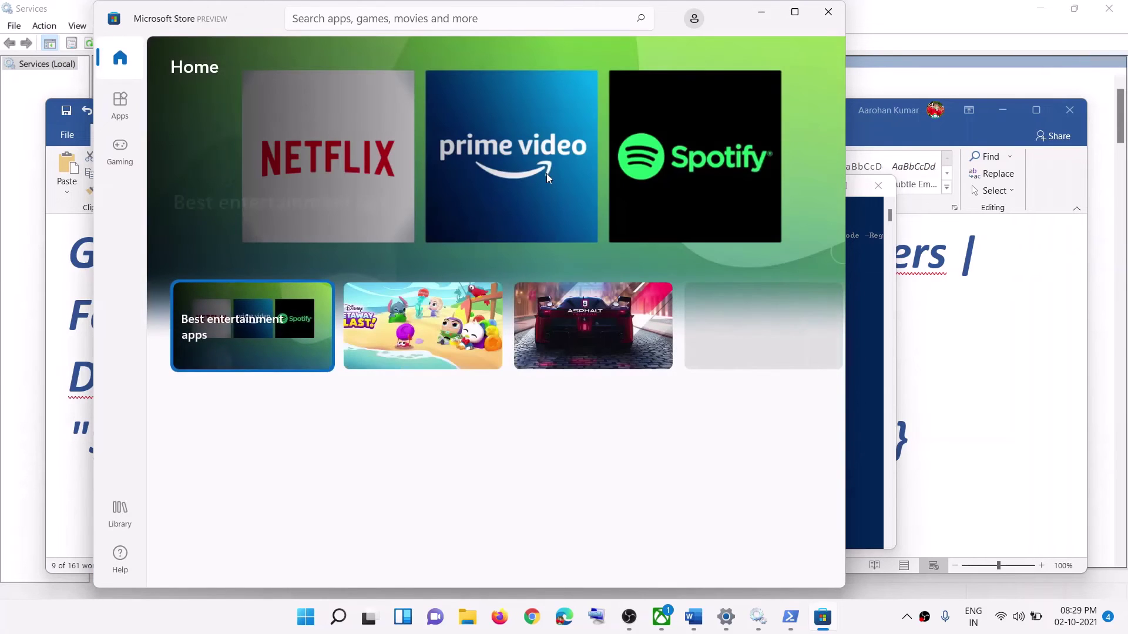
click(761, 11)
click(781, 110)
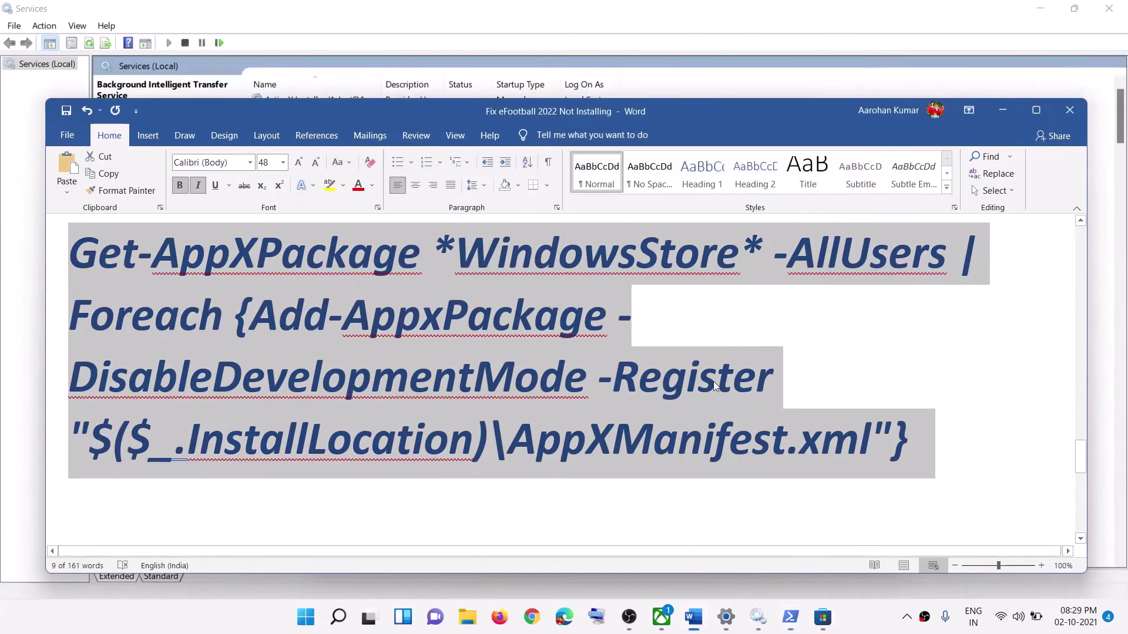
- Go to the Step 11 commands in the notes, search Windows for "cmd", and run Command Prompt as administrator
scroll(416, 421, down, 5)
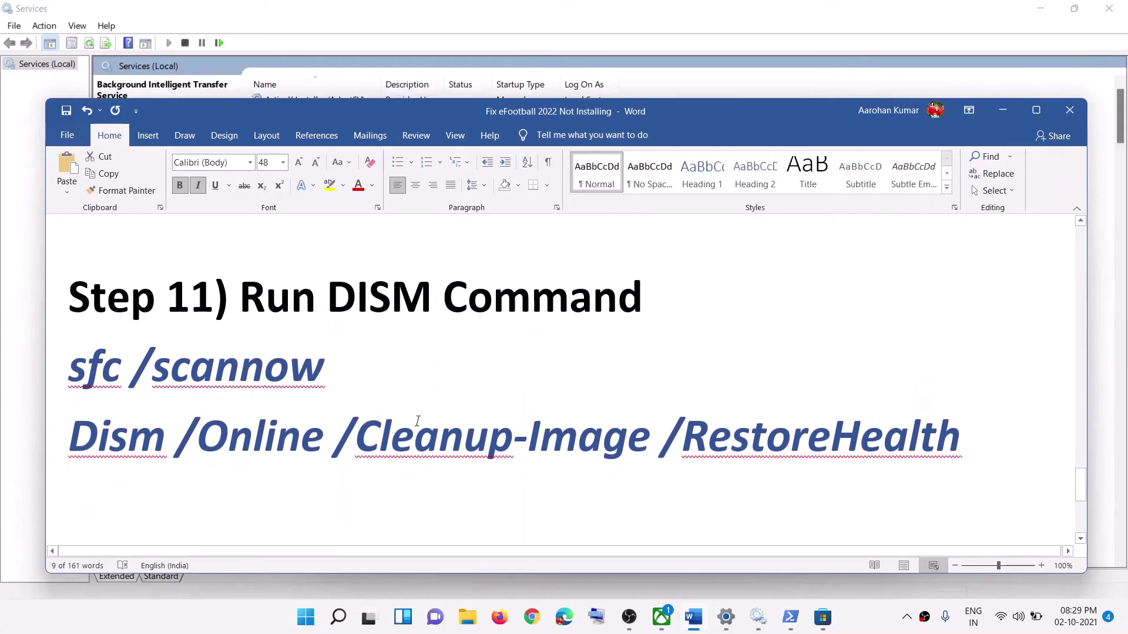
drag(968, 418, 70, 364)
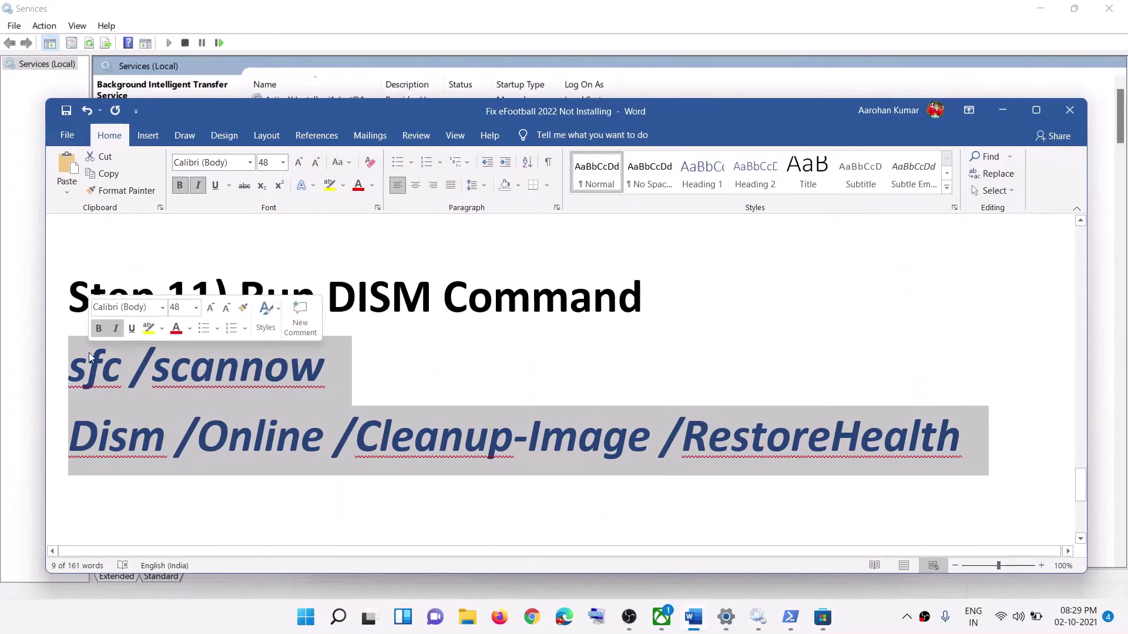
click(305, 617)
text(cmd)
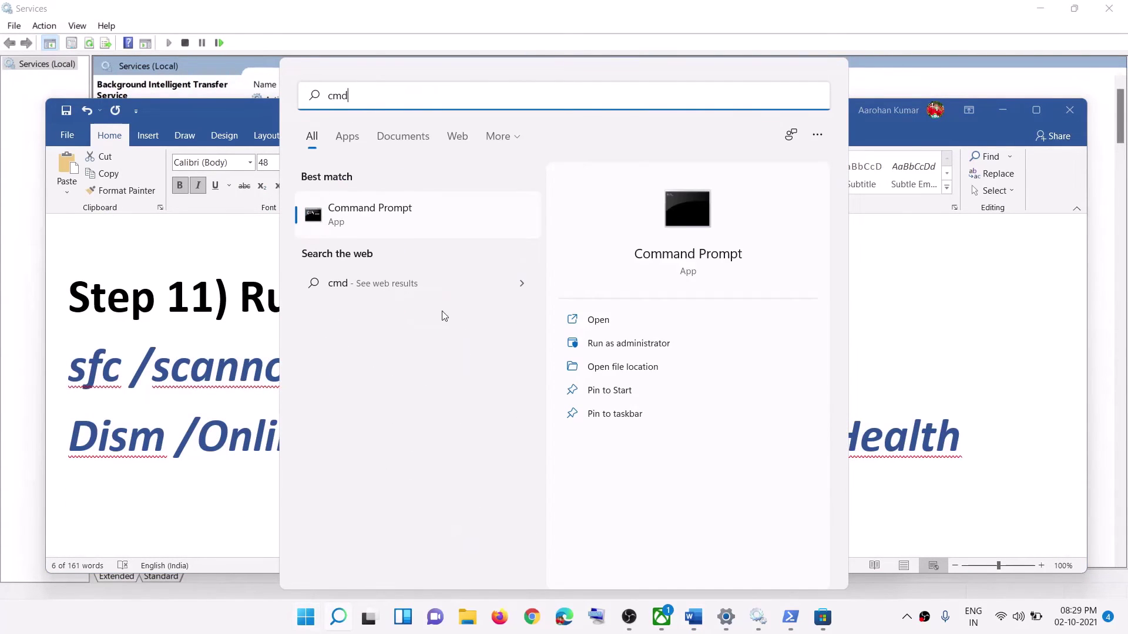
right_click(373, 218)
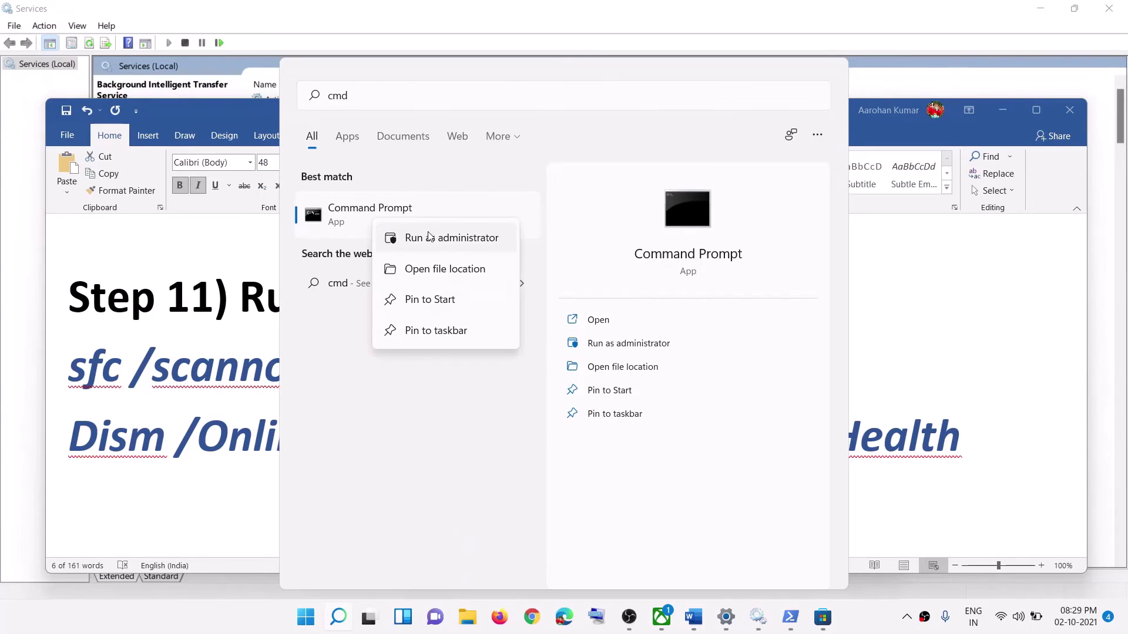
click(447, 239)
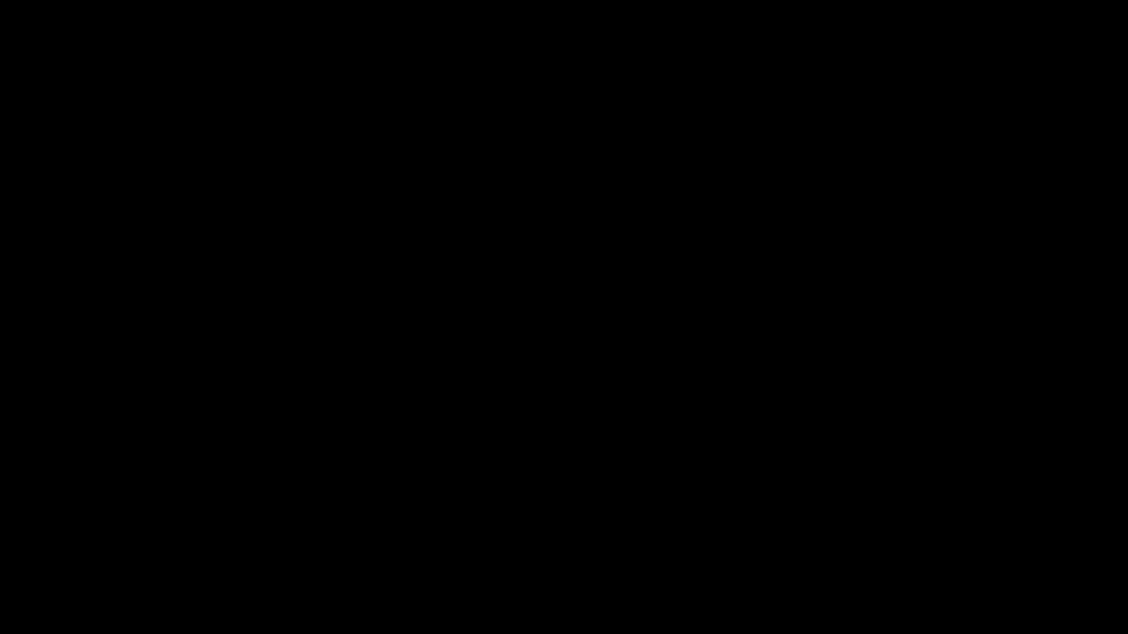
- Copy sfc /scannow from the notes, run it in the administrator Command Prompt, and check the verification progress
triple_click(97, 363)
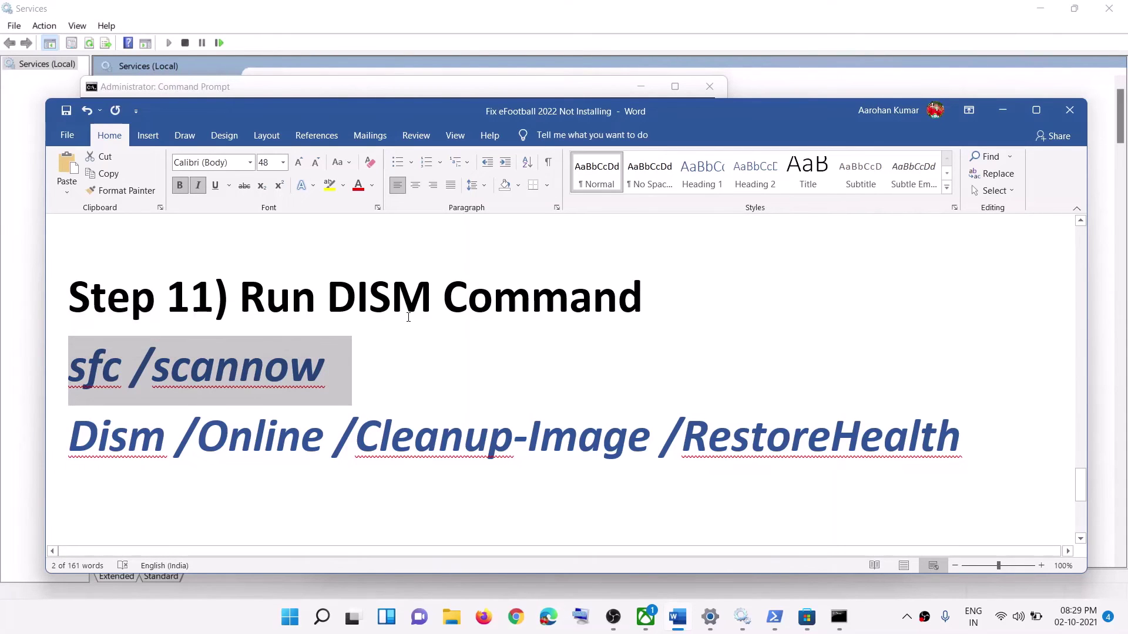
key(ctrl+c)
key(alt+Tab)
right_click(407, 303)
key(Return)
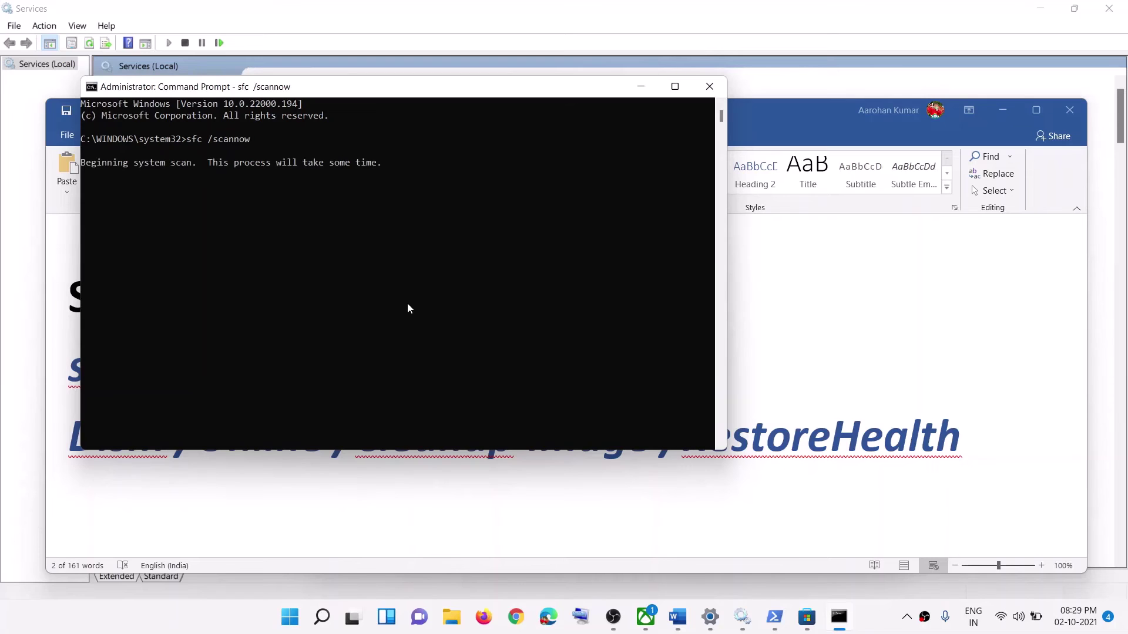
drag(146, 197, 172, 201)
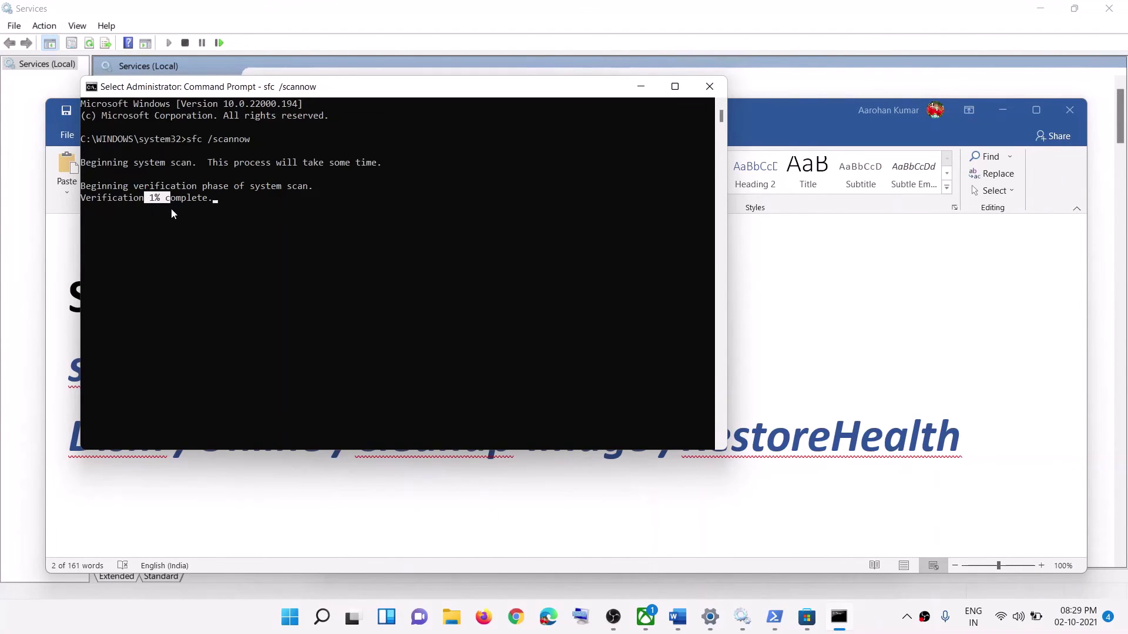
- Return to the Word notes and select the Step 11 command Dism /Online /Cleanup-Image /RestoreHealth
click(862, 410)
triple_click(962, 438)
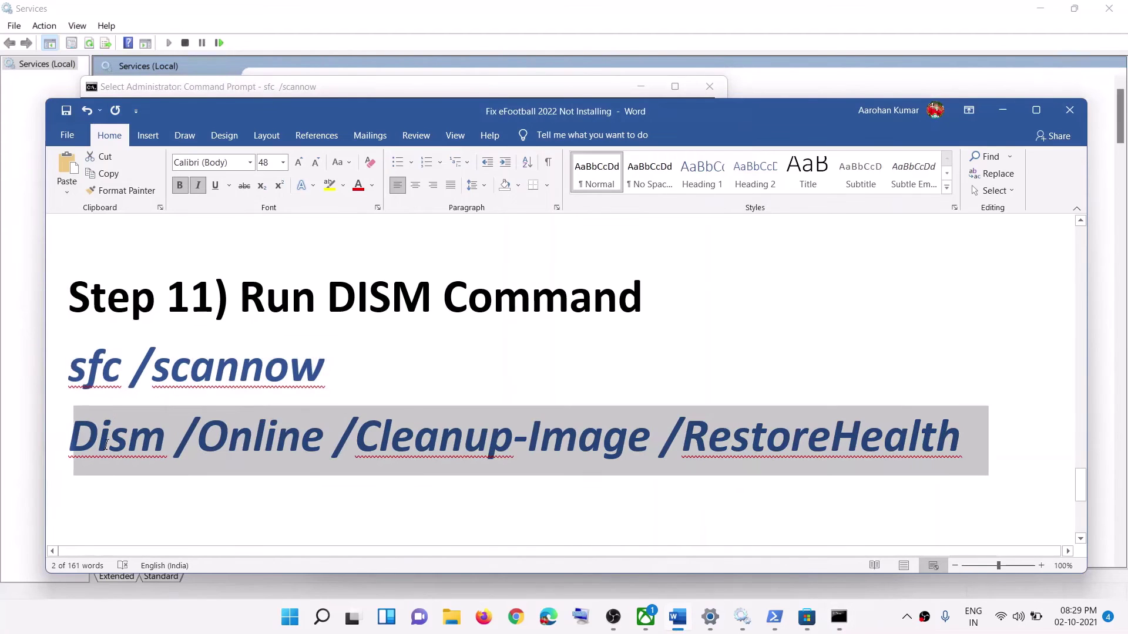
key(alt+Tab)
key(alt+Tab)
click(511, 441)
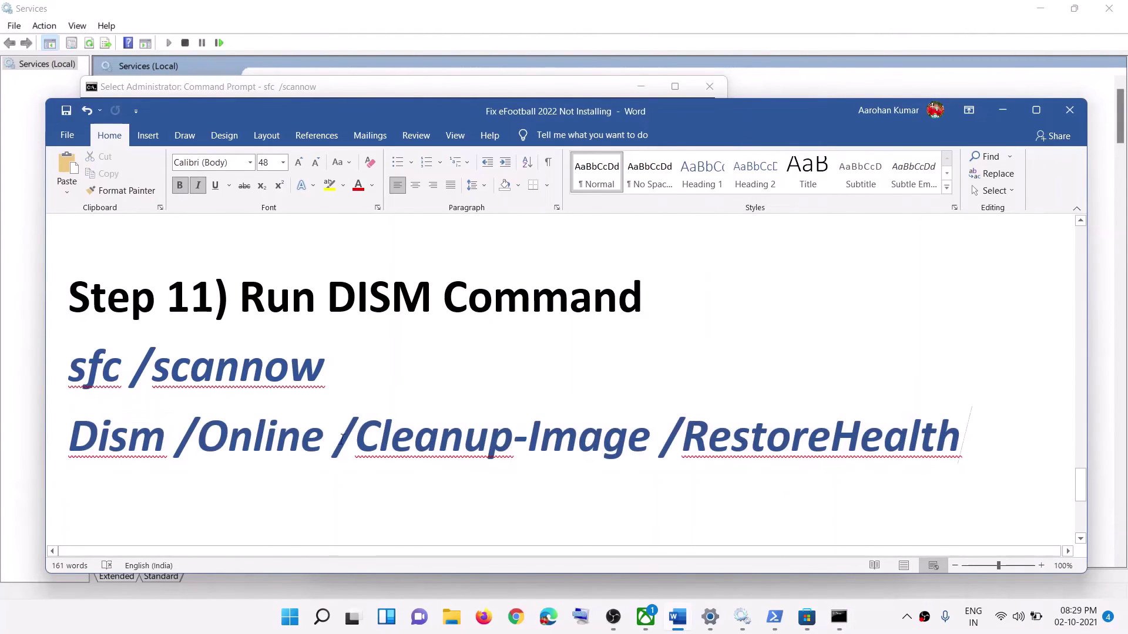
triple_click(511, 441)
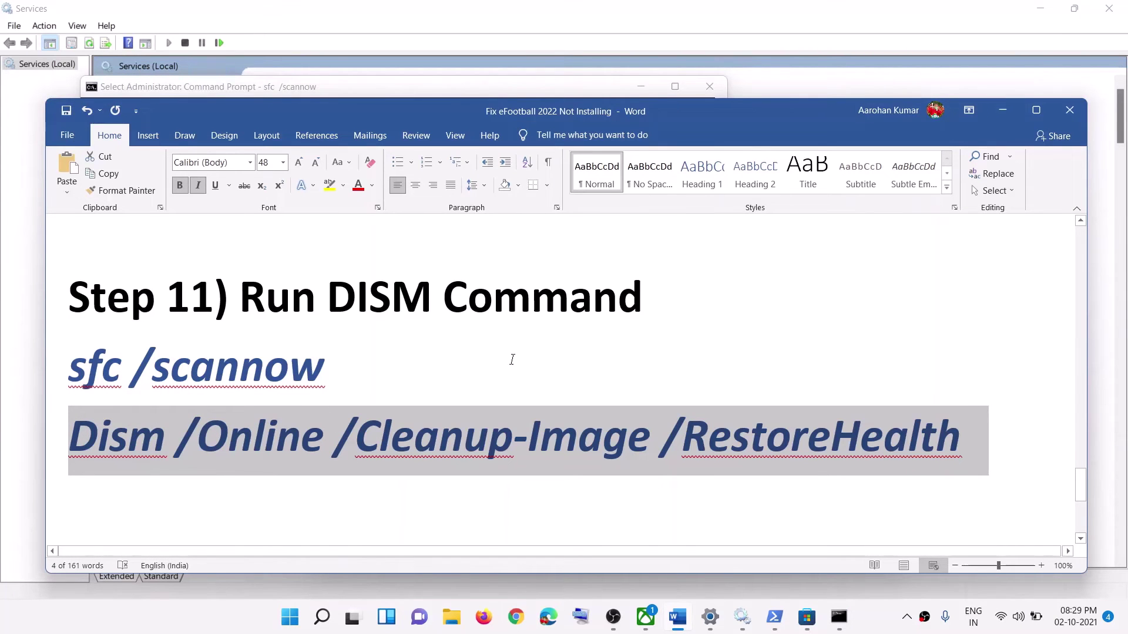
- Copy inetcpl.cpl from Step 12 of the notes, search Windows for it, and open the matching control panel item
scroll(512, 359, down, 4)
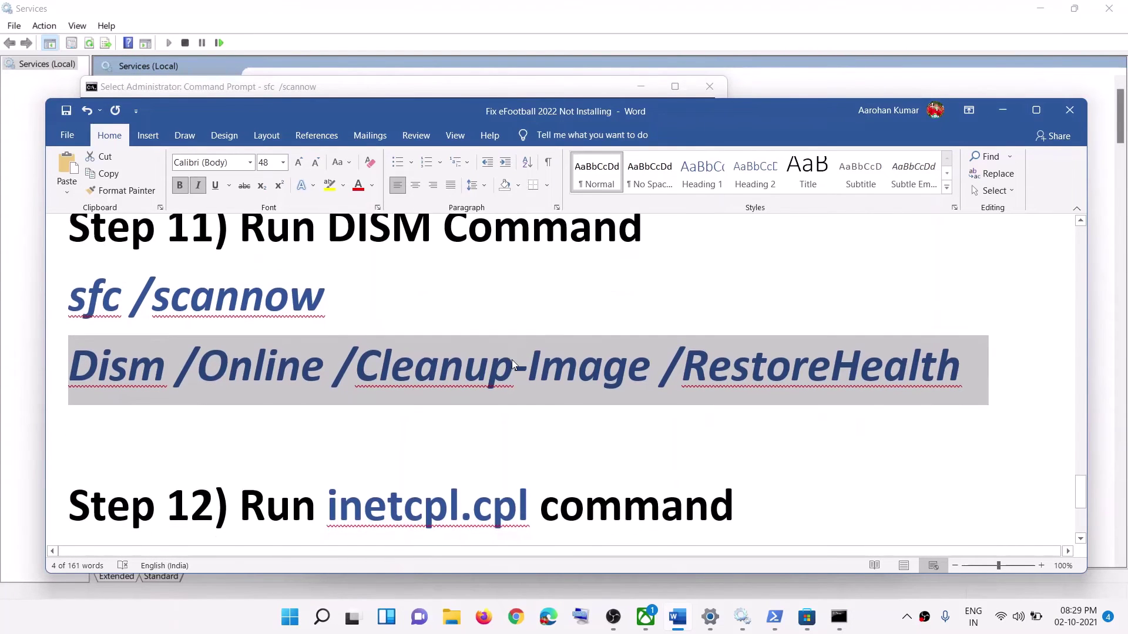
scroll(411, 367, up, 1)
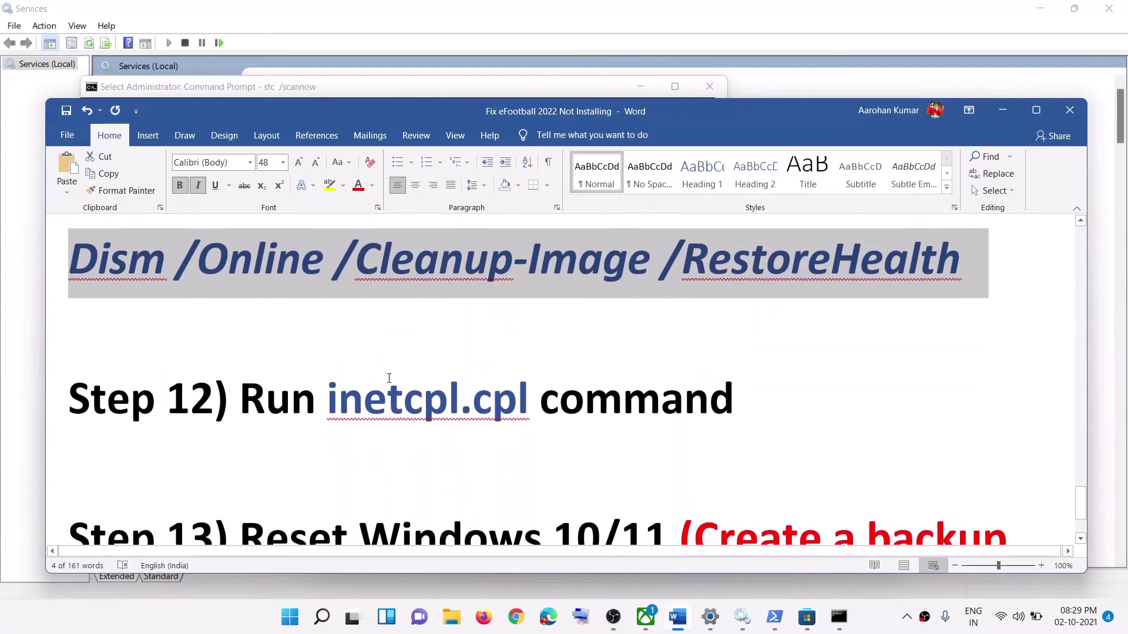
drag(327, 399, 525, 403)
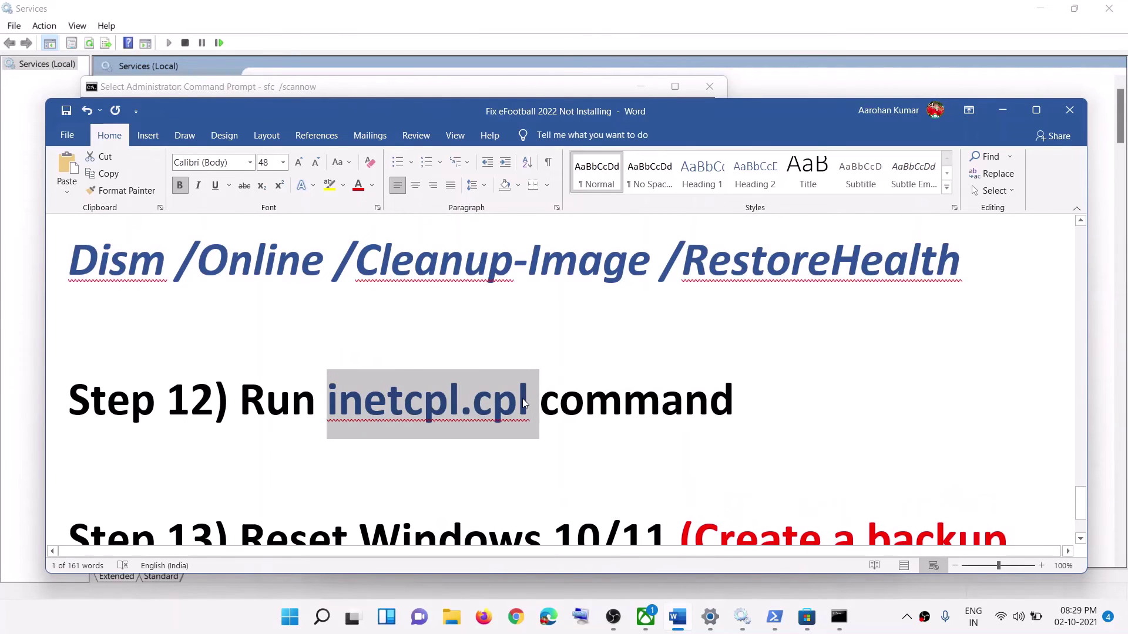
click(322, 617)
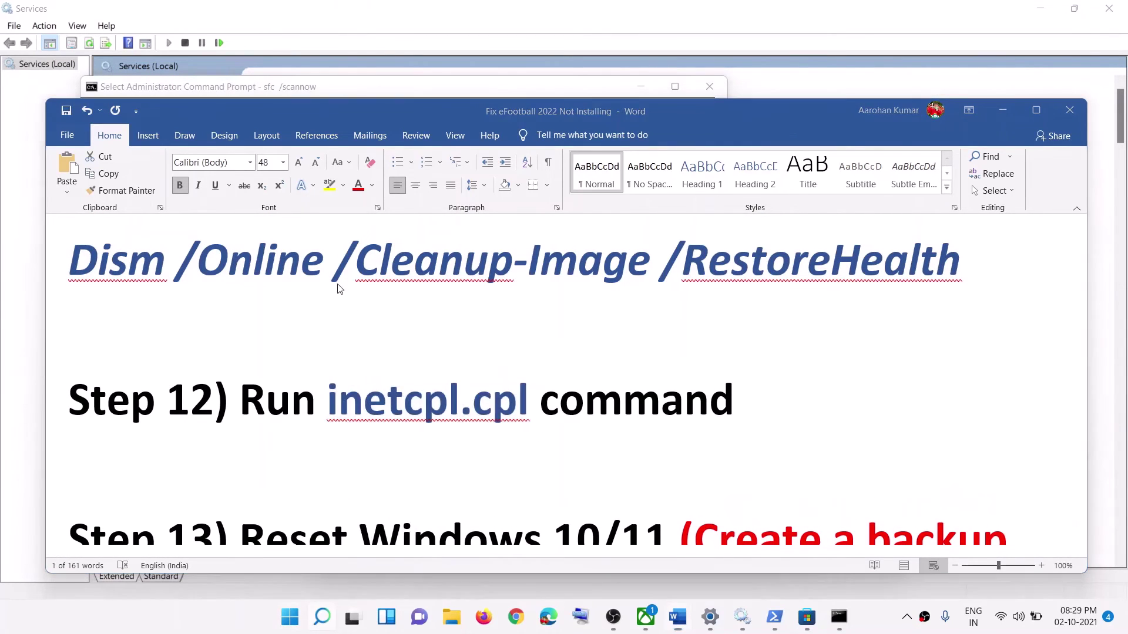
key(ctrl+v)
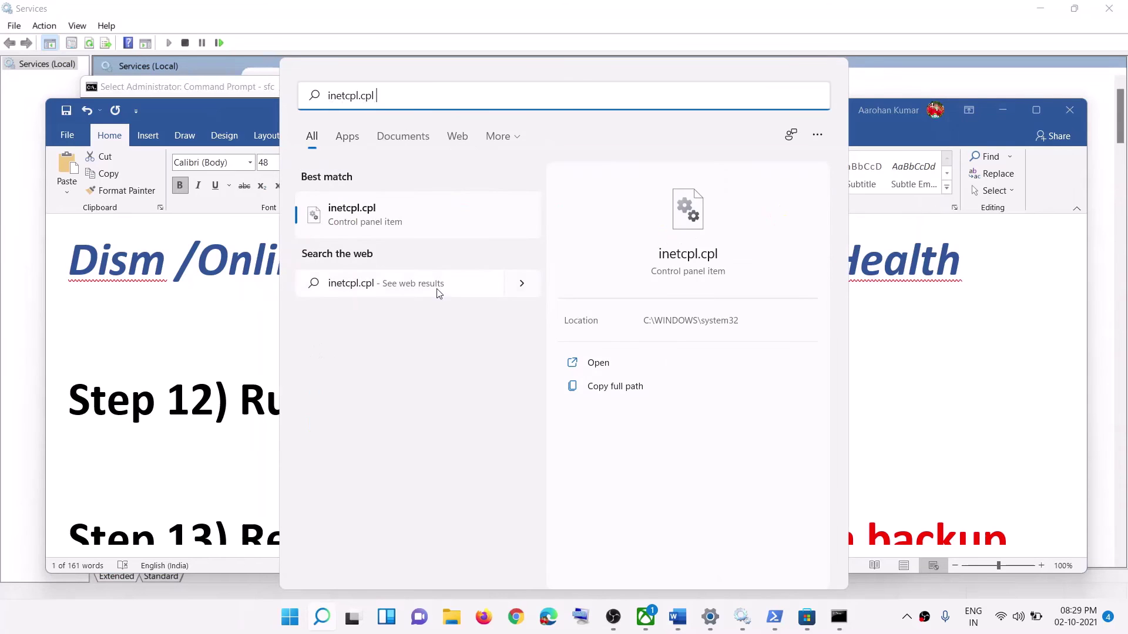
click(400, 222)
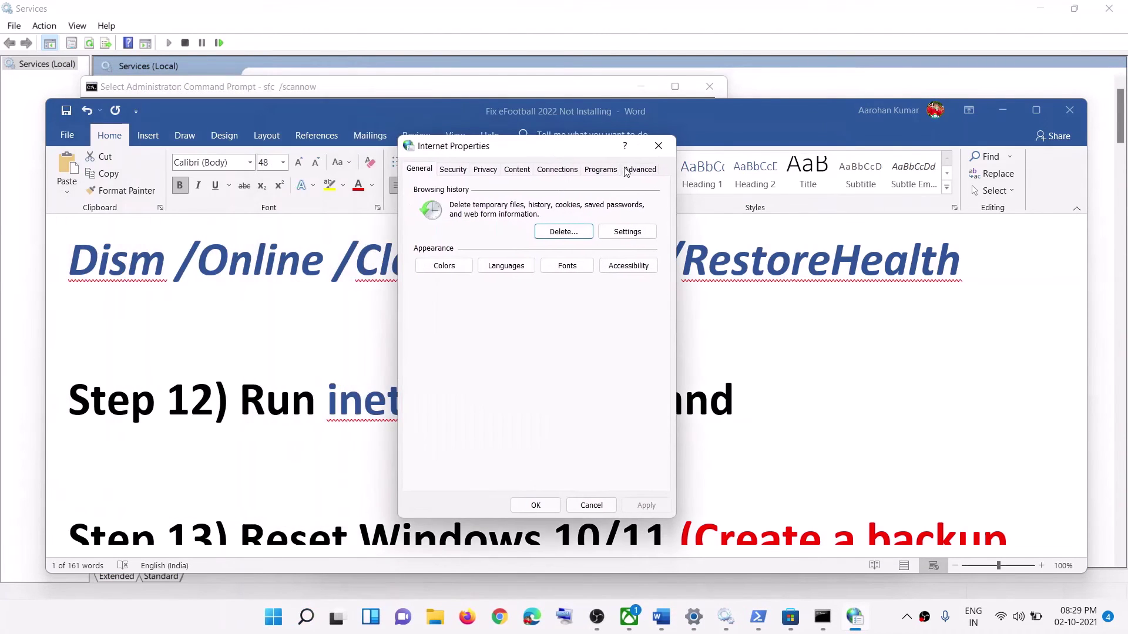
- Go through the advanced Internet Properties settings down to the Use TLS options and accept the dialog
click(639, 169)
scroll(525, 330, down, 10)
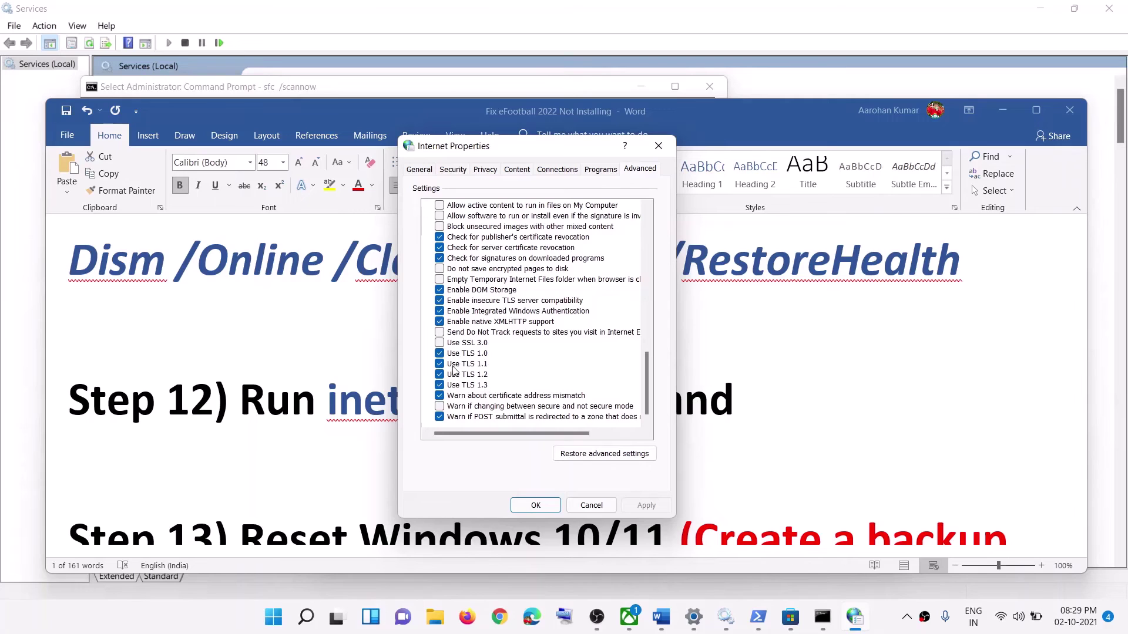
click(439, 395)
click(533, 505)
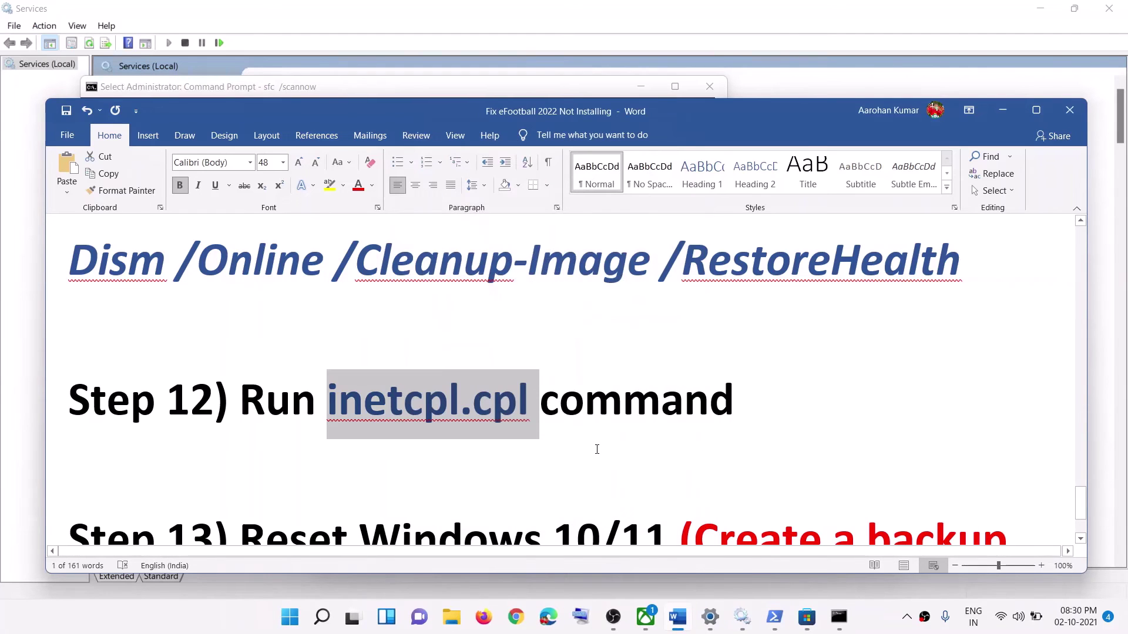
- Go to Step 13 in the notes and highlight the Reset Windows 10/11 instruction and its backup warning
scroll(614, 438, down, 2)
click(614, 439)
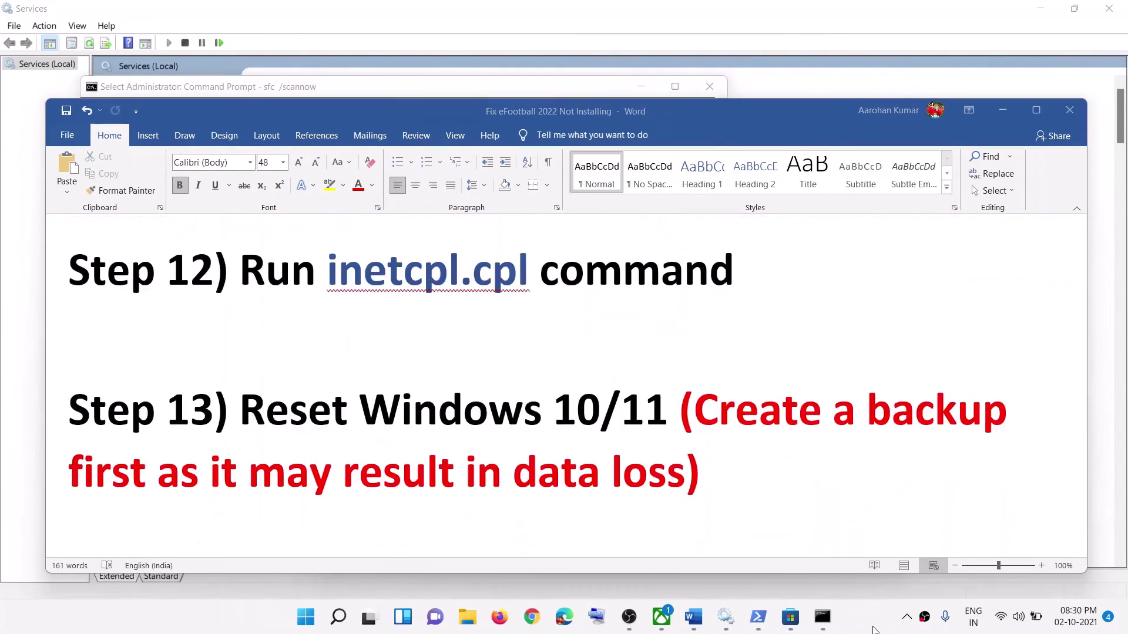
drag(249, 413, 676, 414)
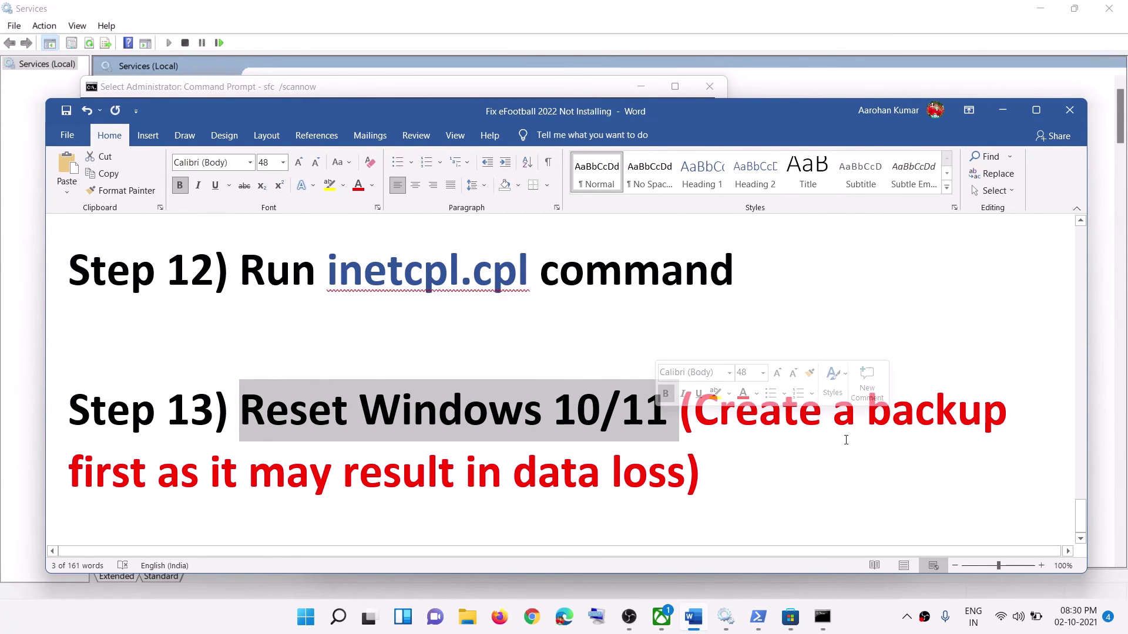
click(762, 442)
drag(289, 411, 666, 477)
click(775, 458)
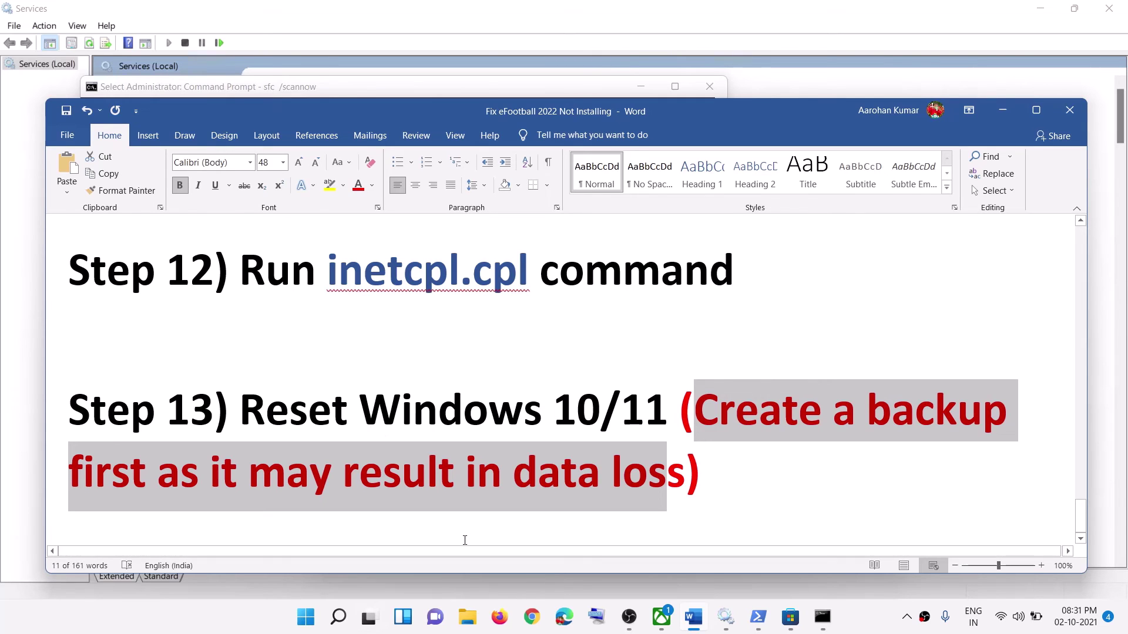
- Open Windows Settings and go through the Windows Update advanced options to the Recovery page
click(316, 618)
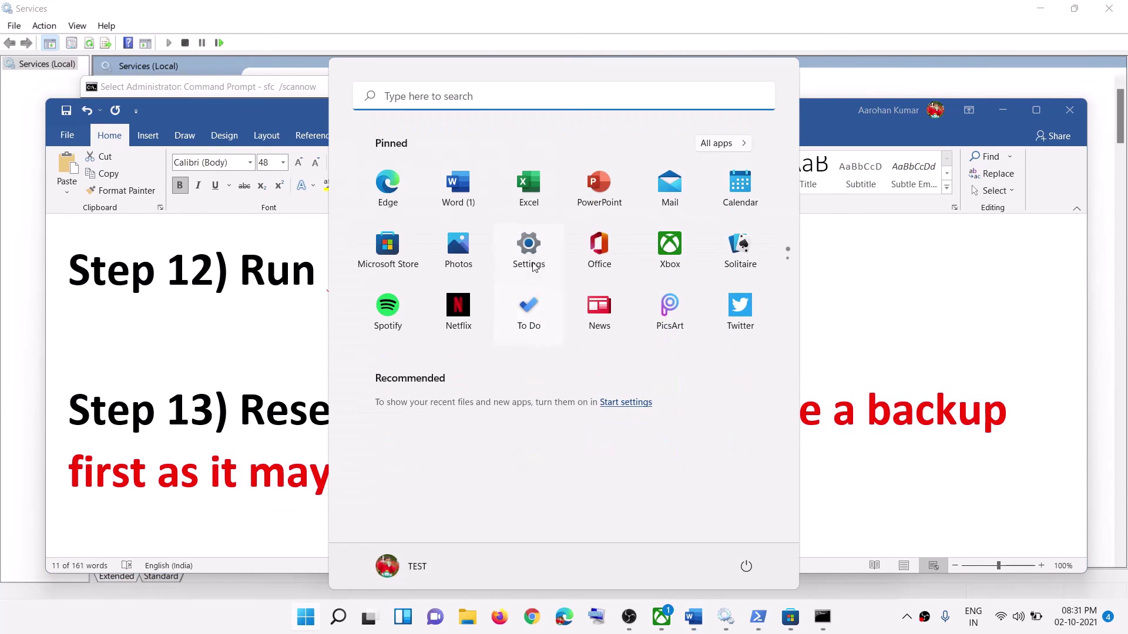
click(530, 200)
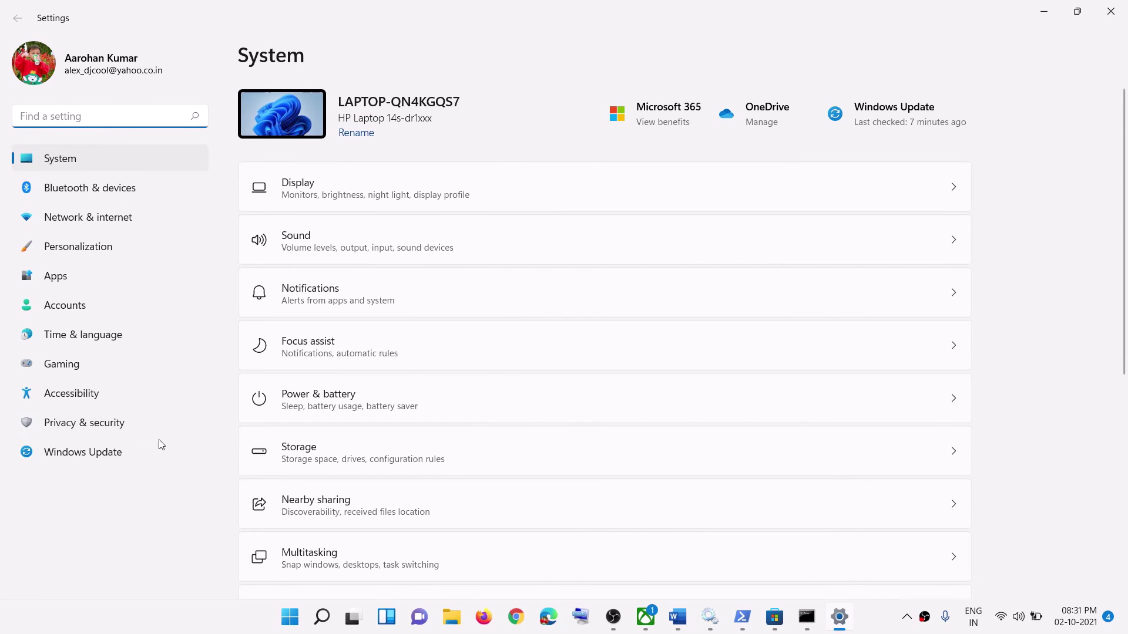
click(94, 454)
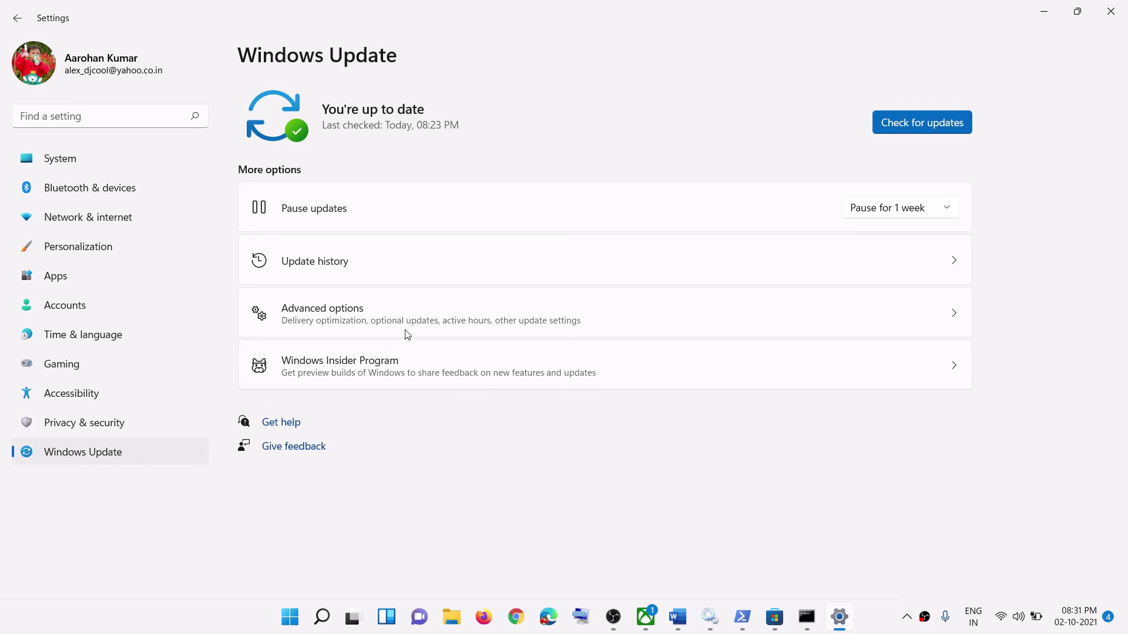
click(328, 323)
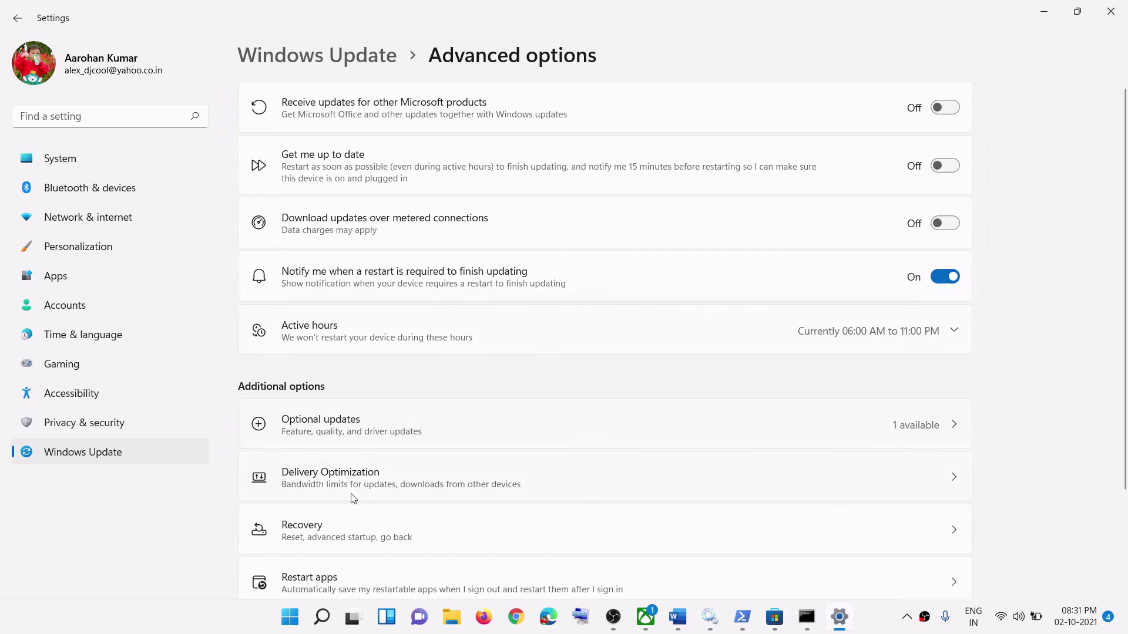
click(311, 531)
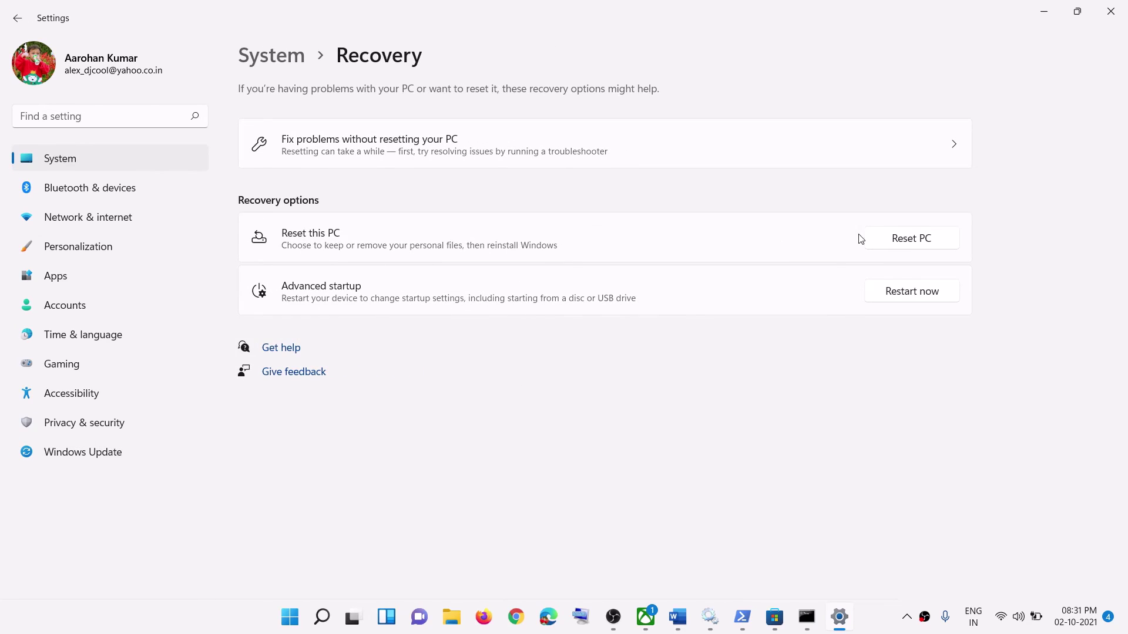
- Start a PC reset with Keep my files and reinstalling Windows from this device, and cancel it at the additional settings
click(903, 244)
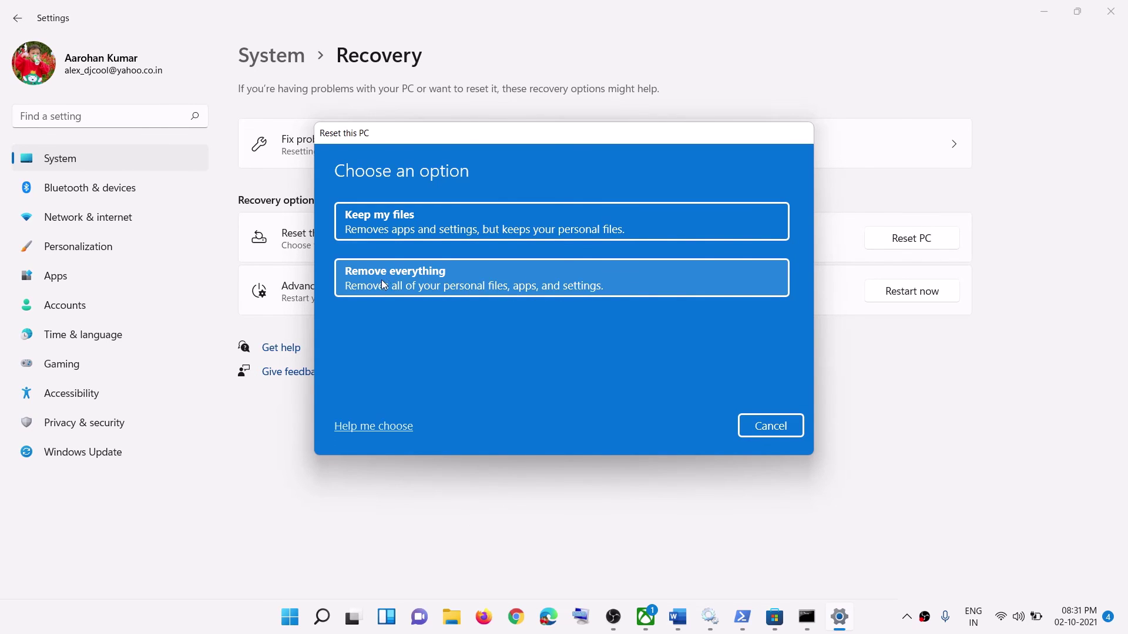
click(449, 224)
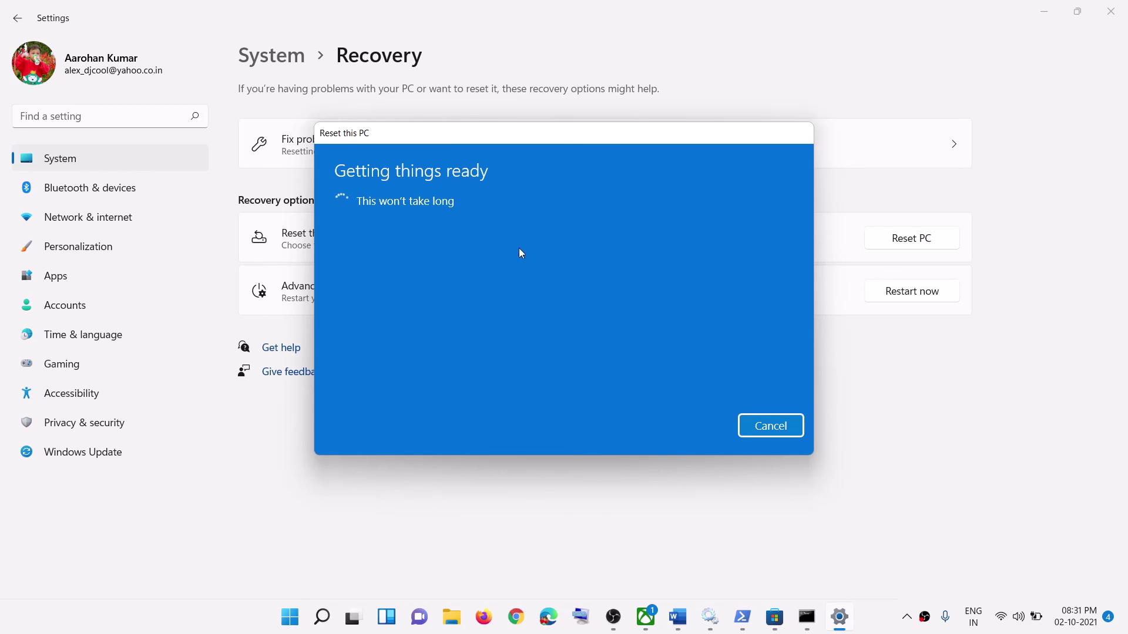
click(556, 287)
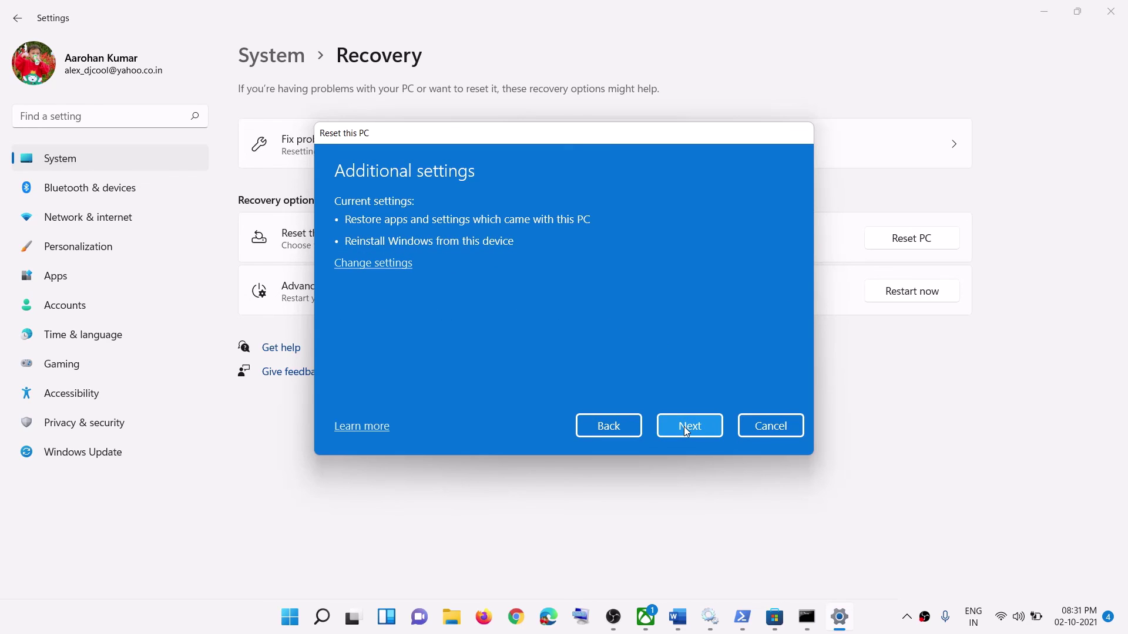
click(770, 425)
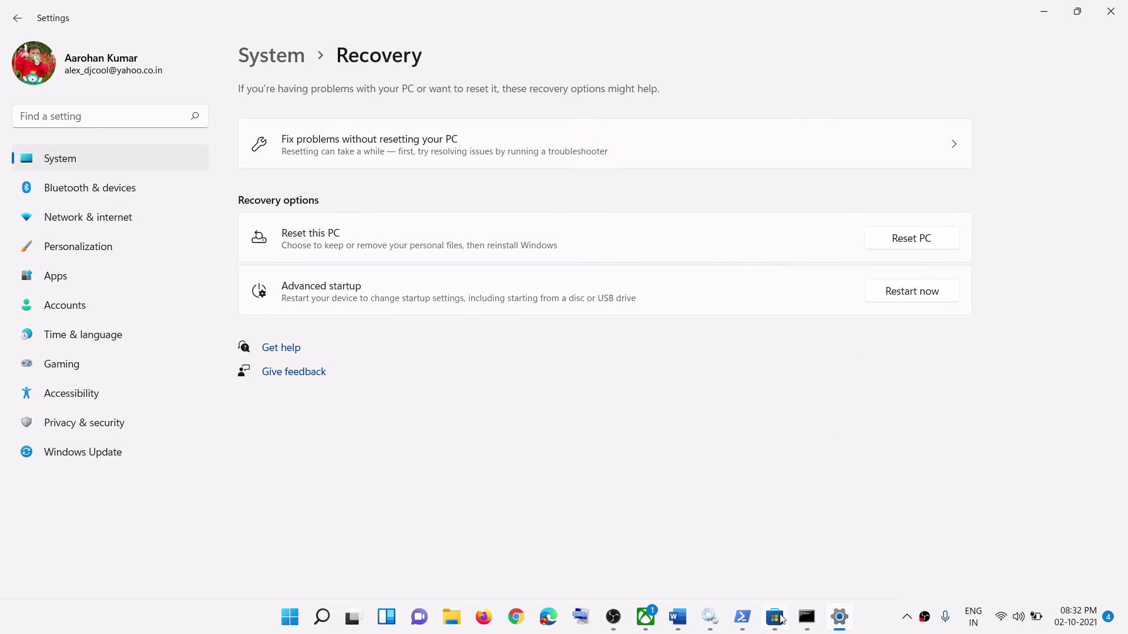
- Switch to Microsoft Store, search for "efoot", open the eFootball 2022 page, and view it in a maximized window
click(781, 619)
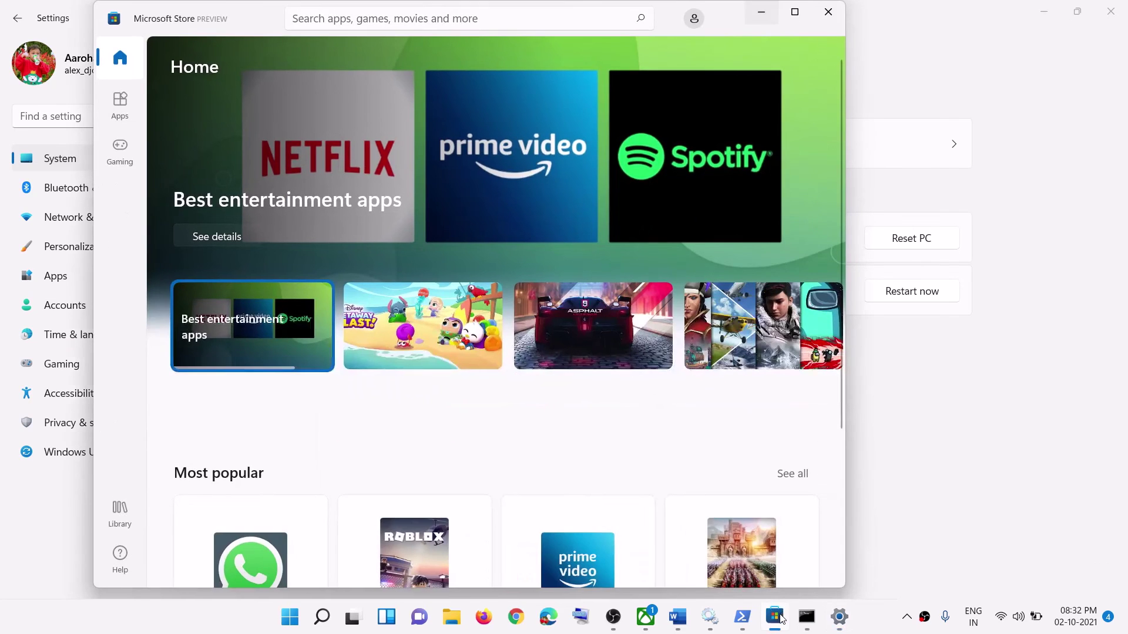
click(496, 24)
text(efoot)
click(409, 130)
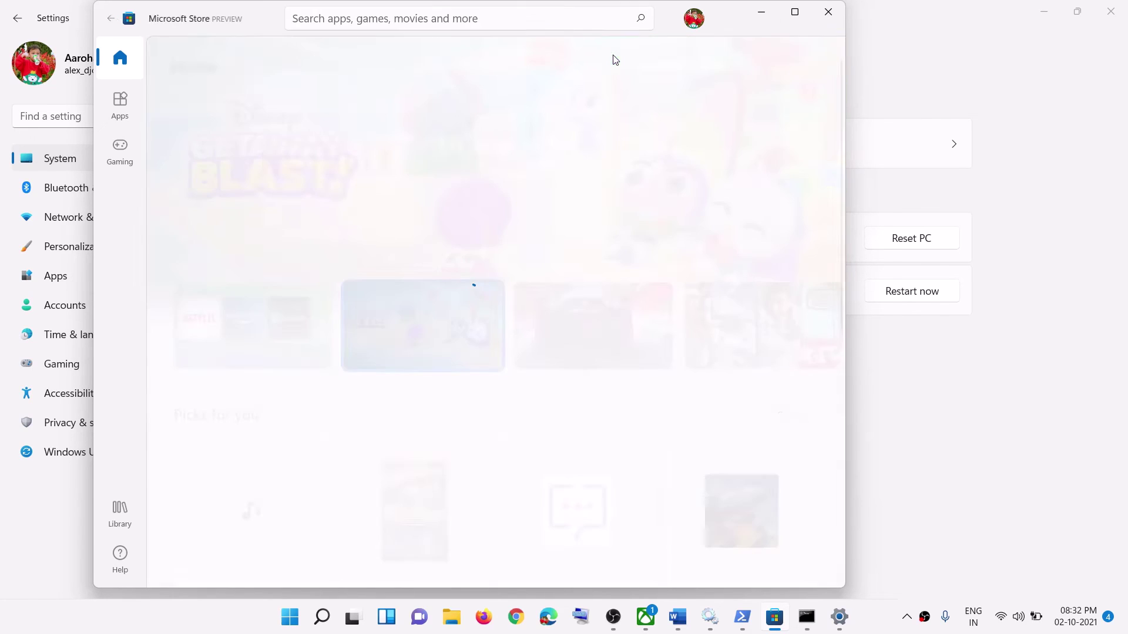
click(794, 12)
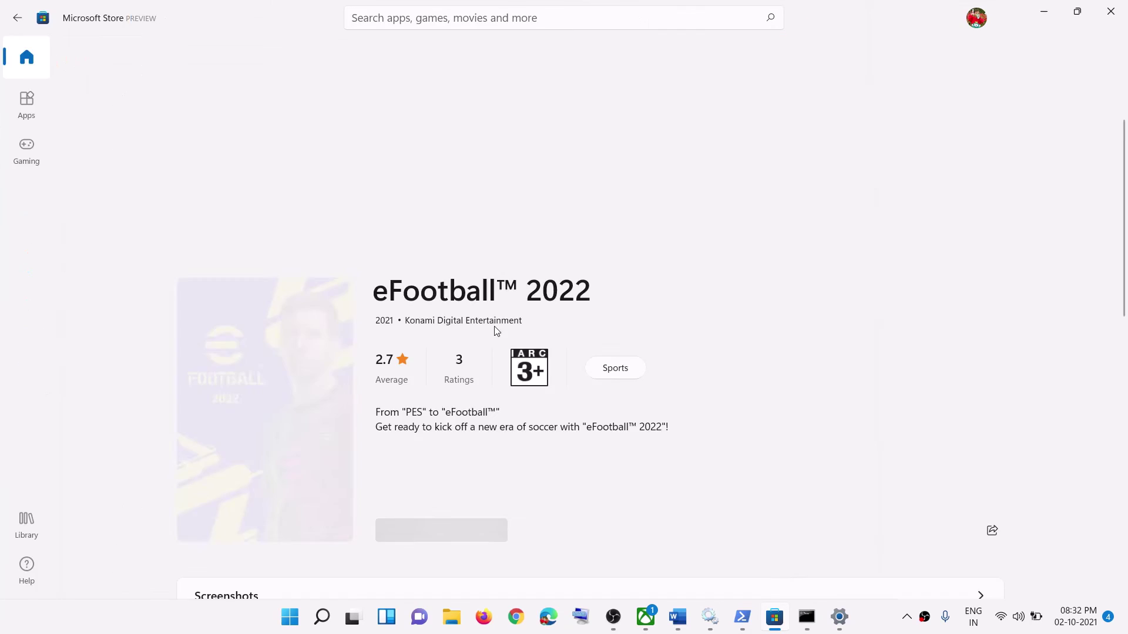
scroll(491, 376, down, 3)
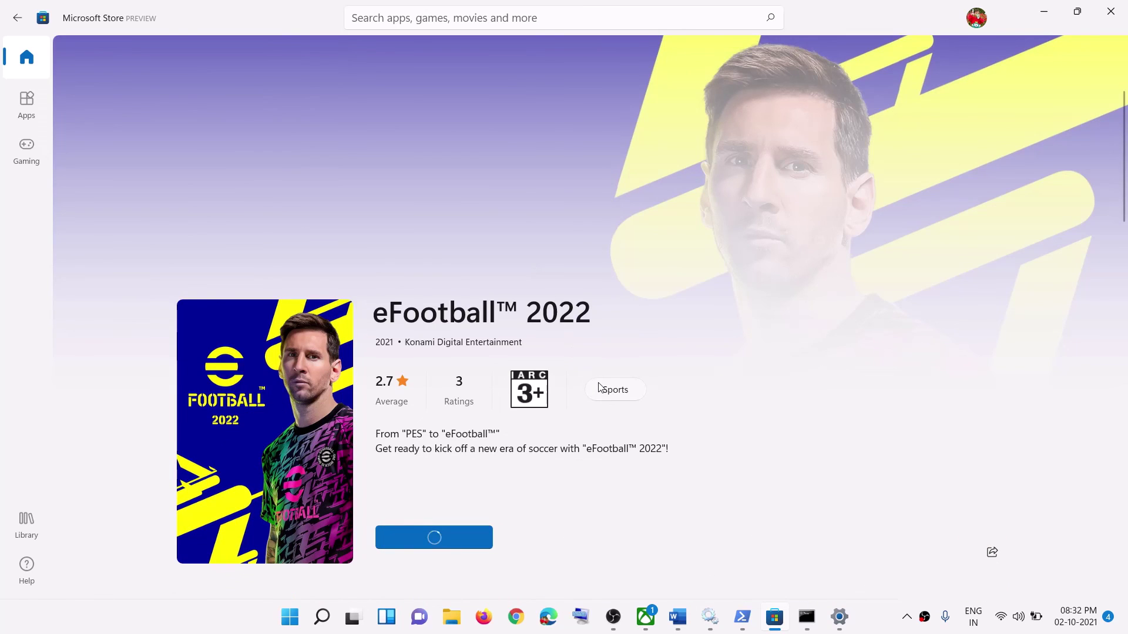
scroll(599, 388, down, 1)
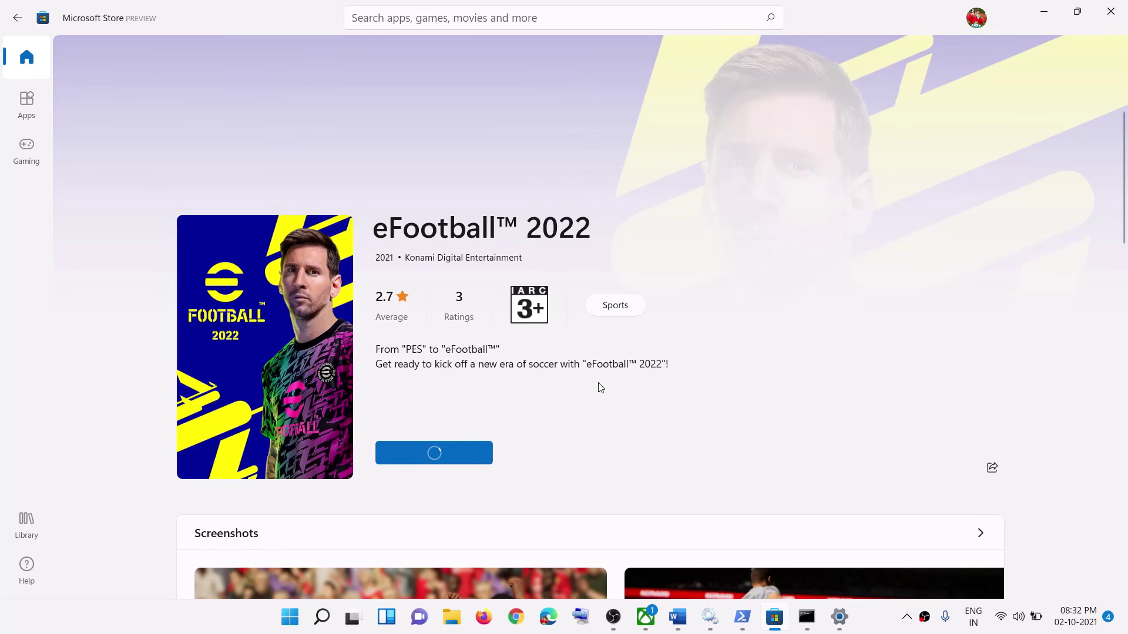